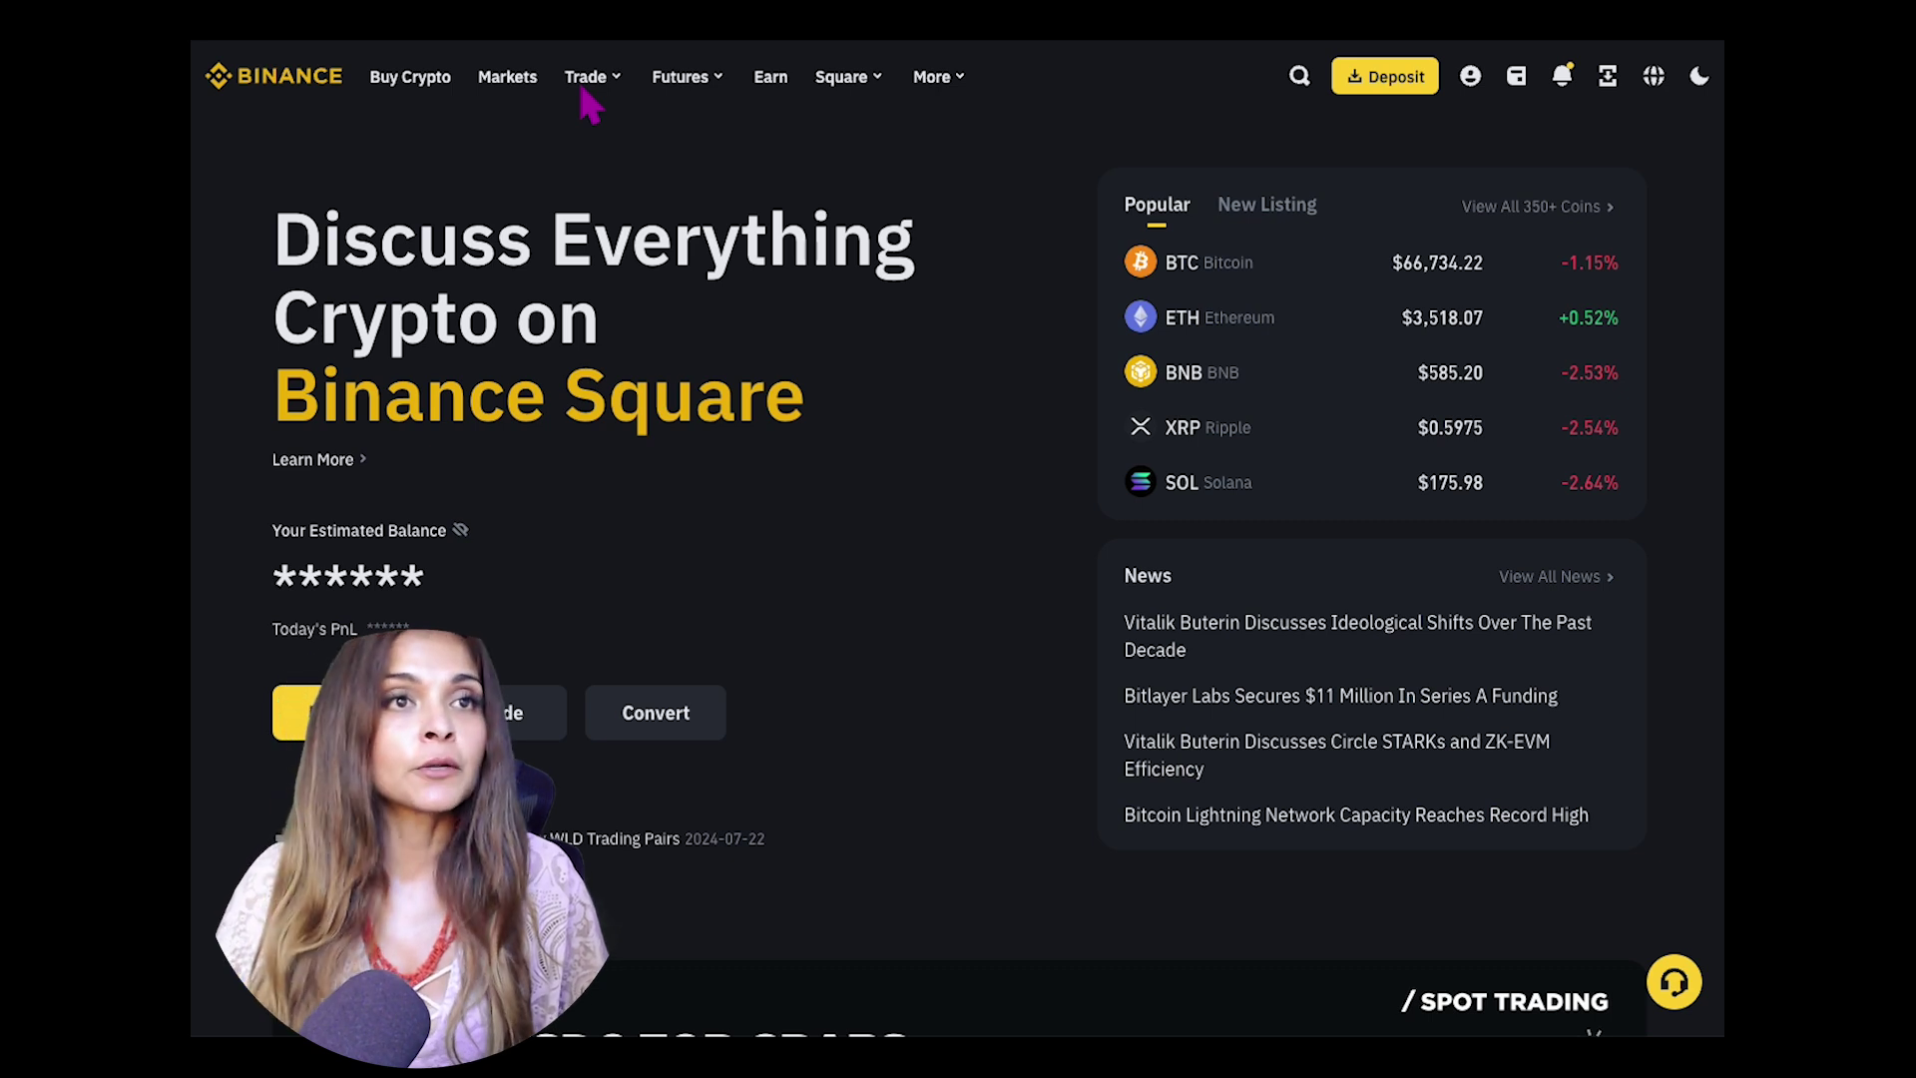
Step: Open the Spot trading page and look over the BTC/USDT order book and order form
click(585, 82)
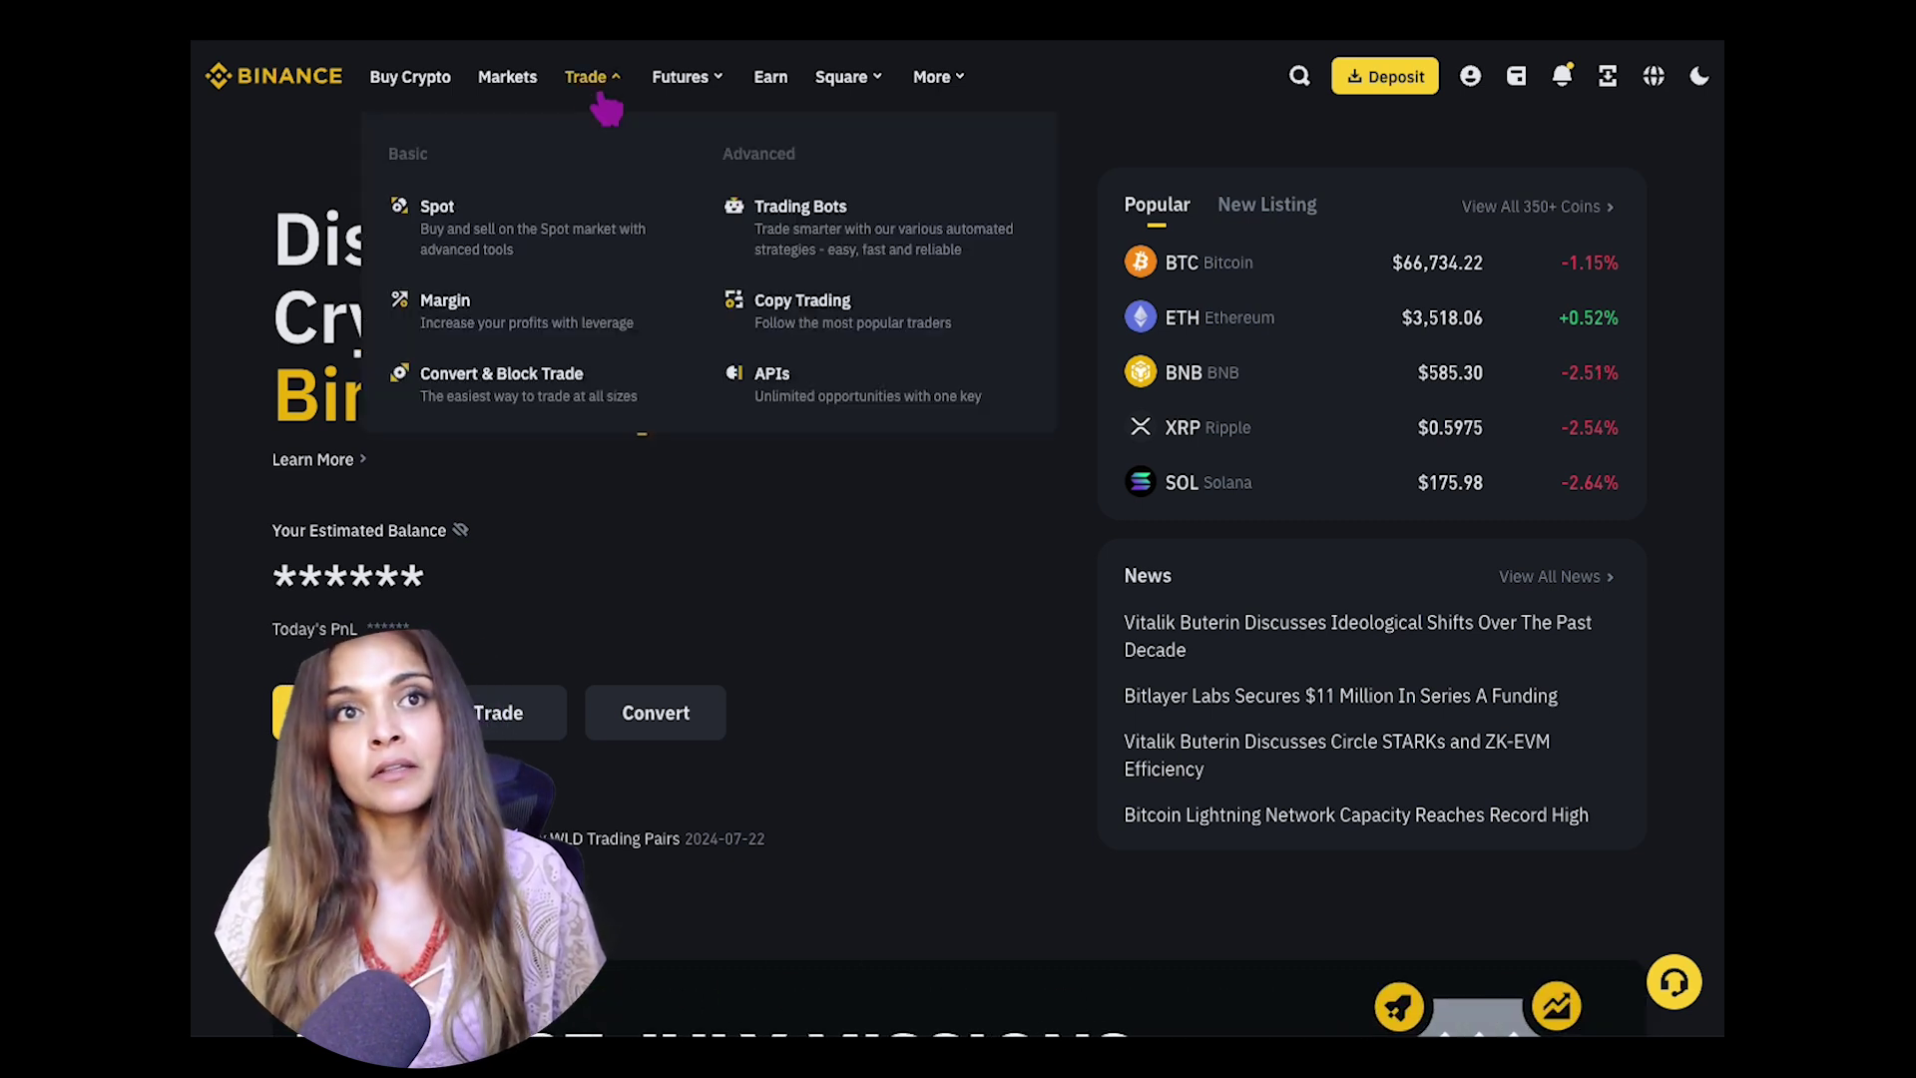
click(439, 230)
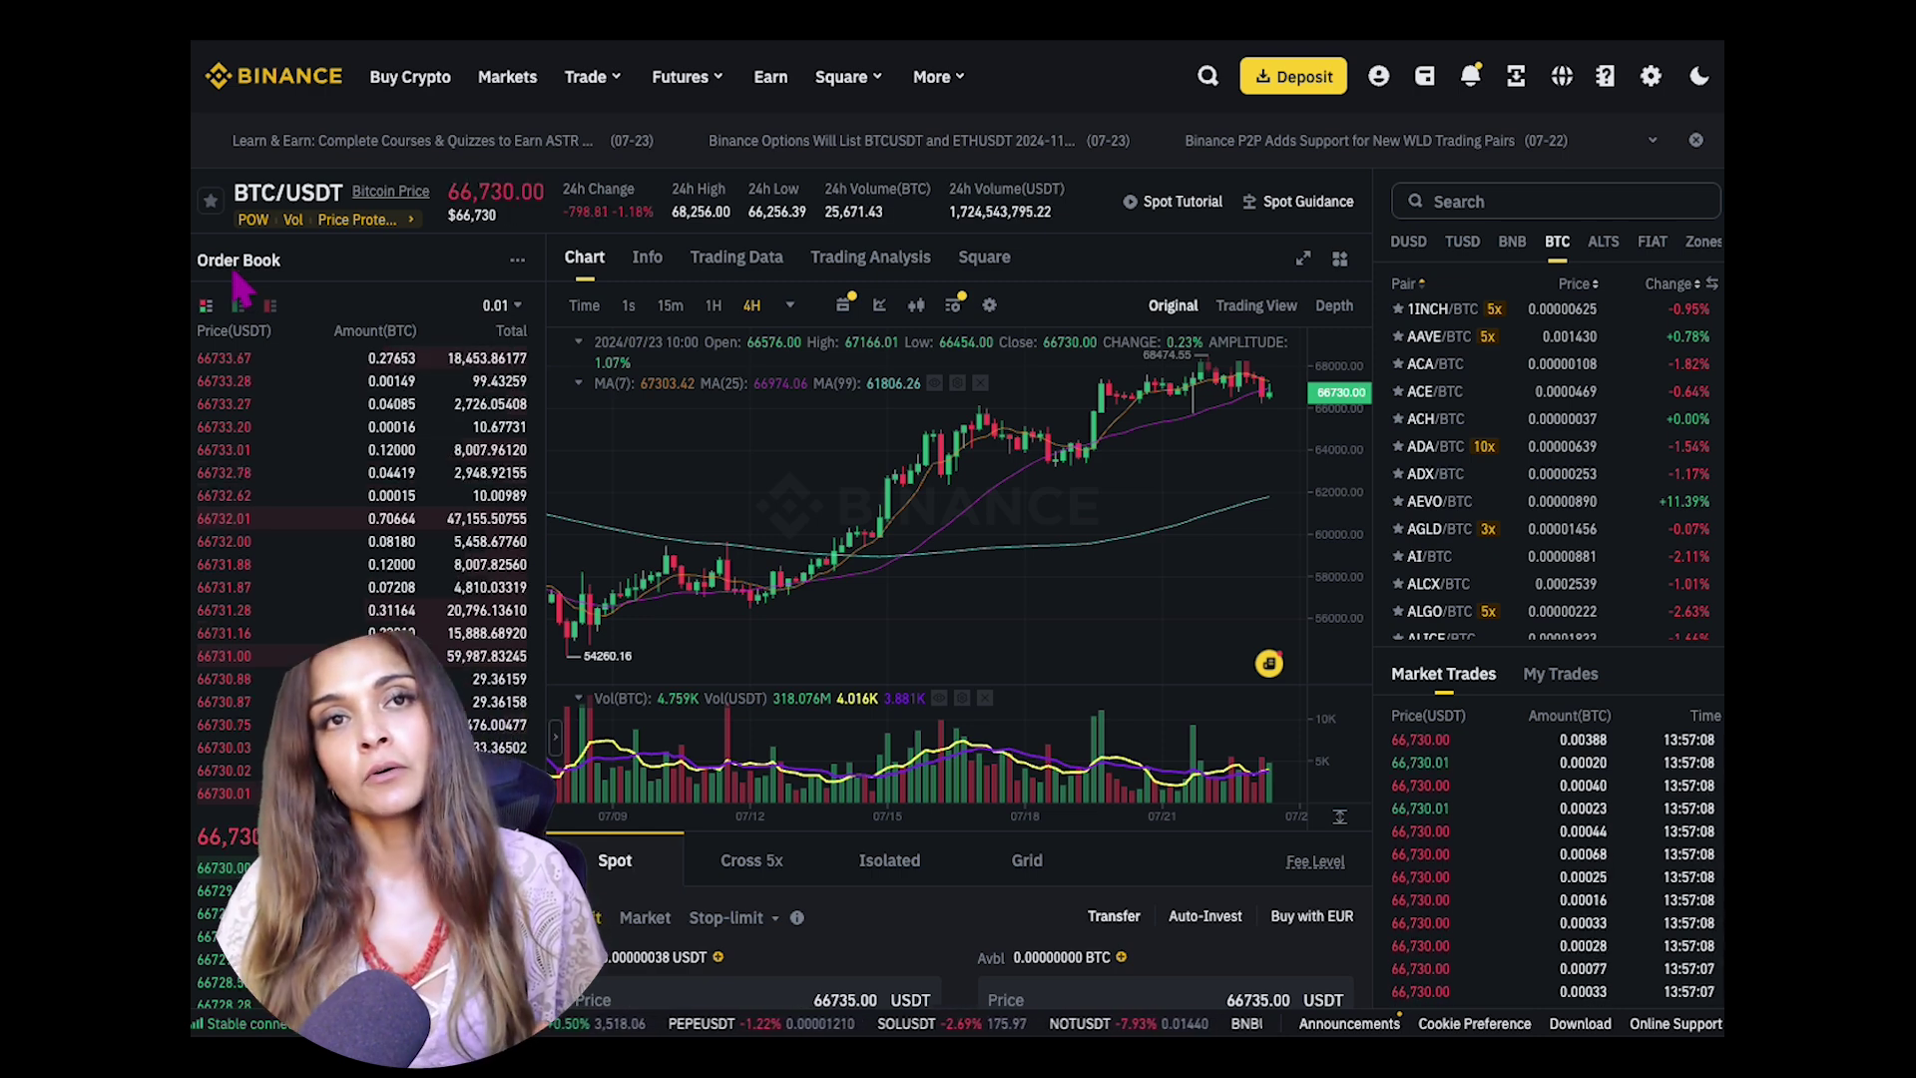
mouse_move(266, 428)
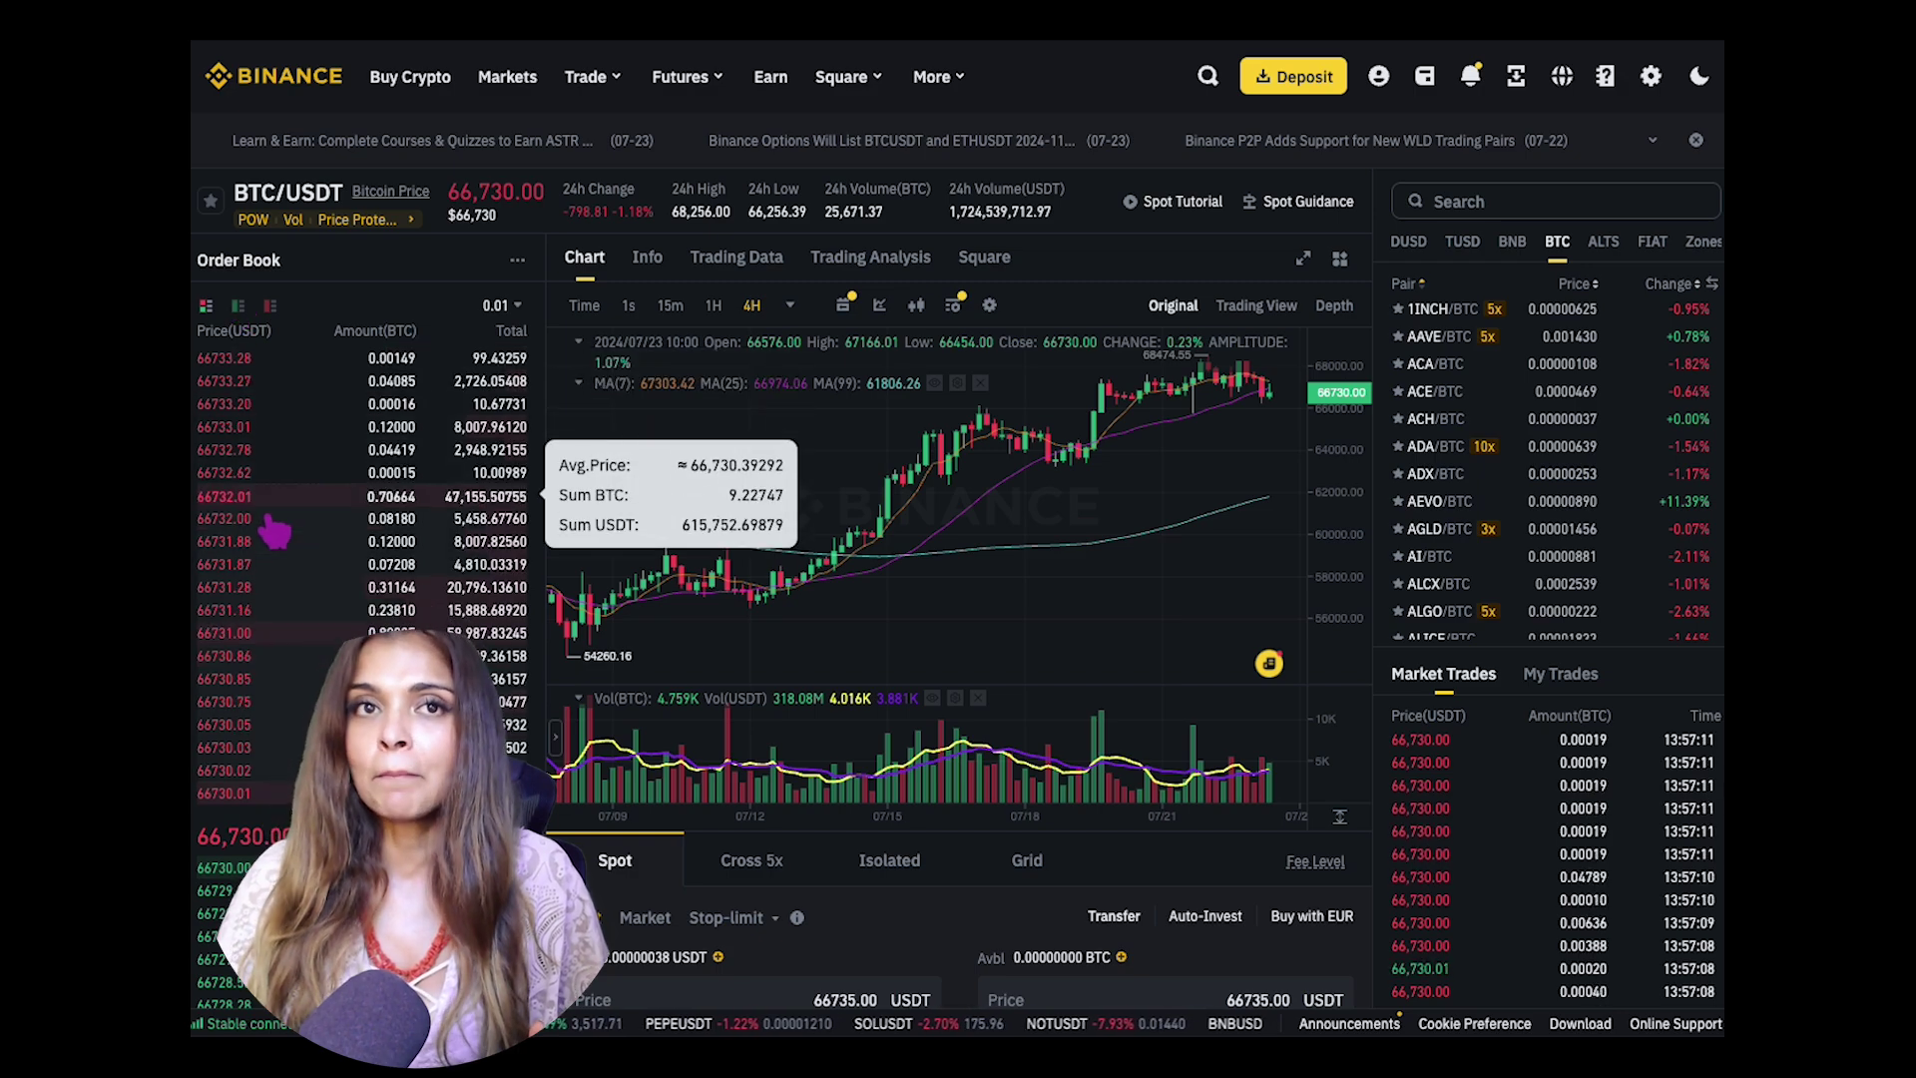
scroll(269, 699, down, 2)
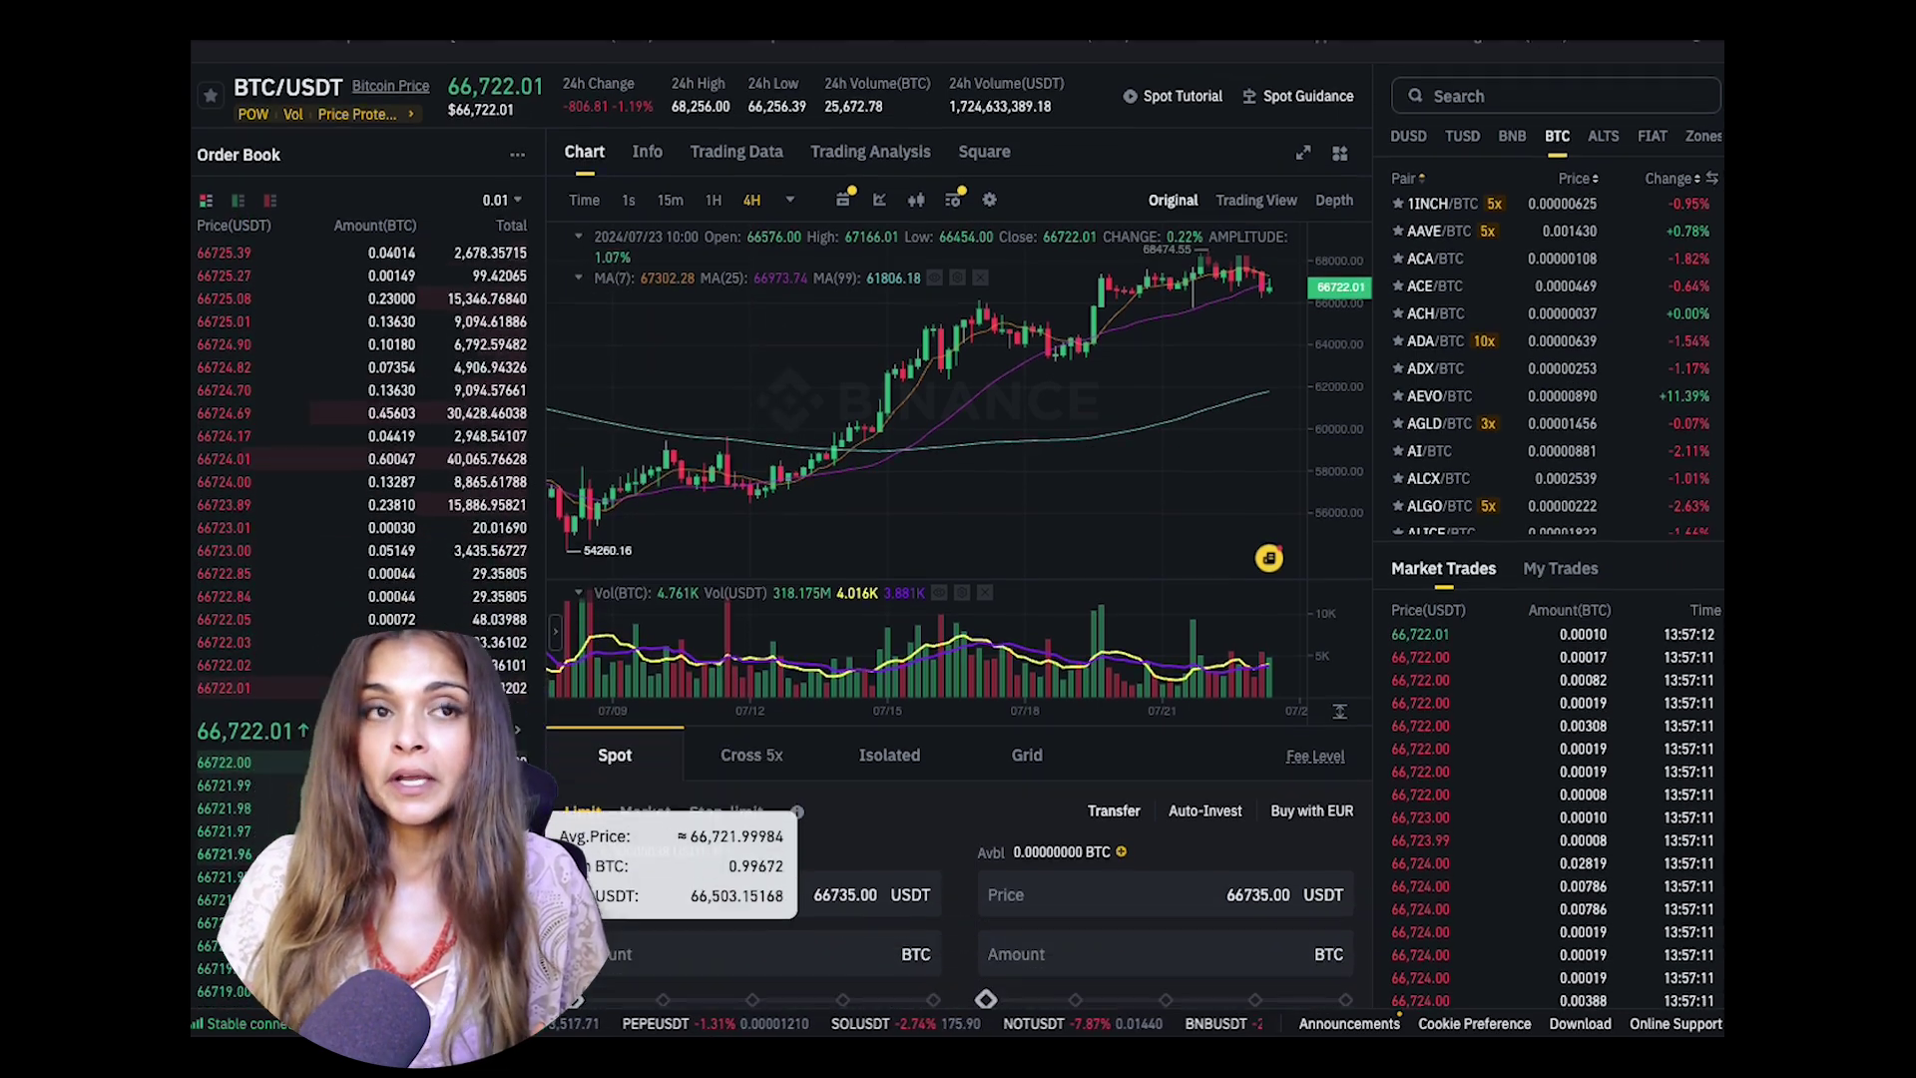
scroll(270, 698, down, 3)
scroll(289, 507, up, 5)
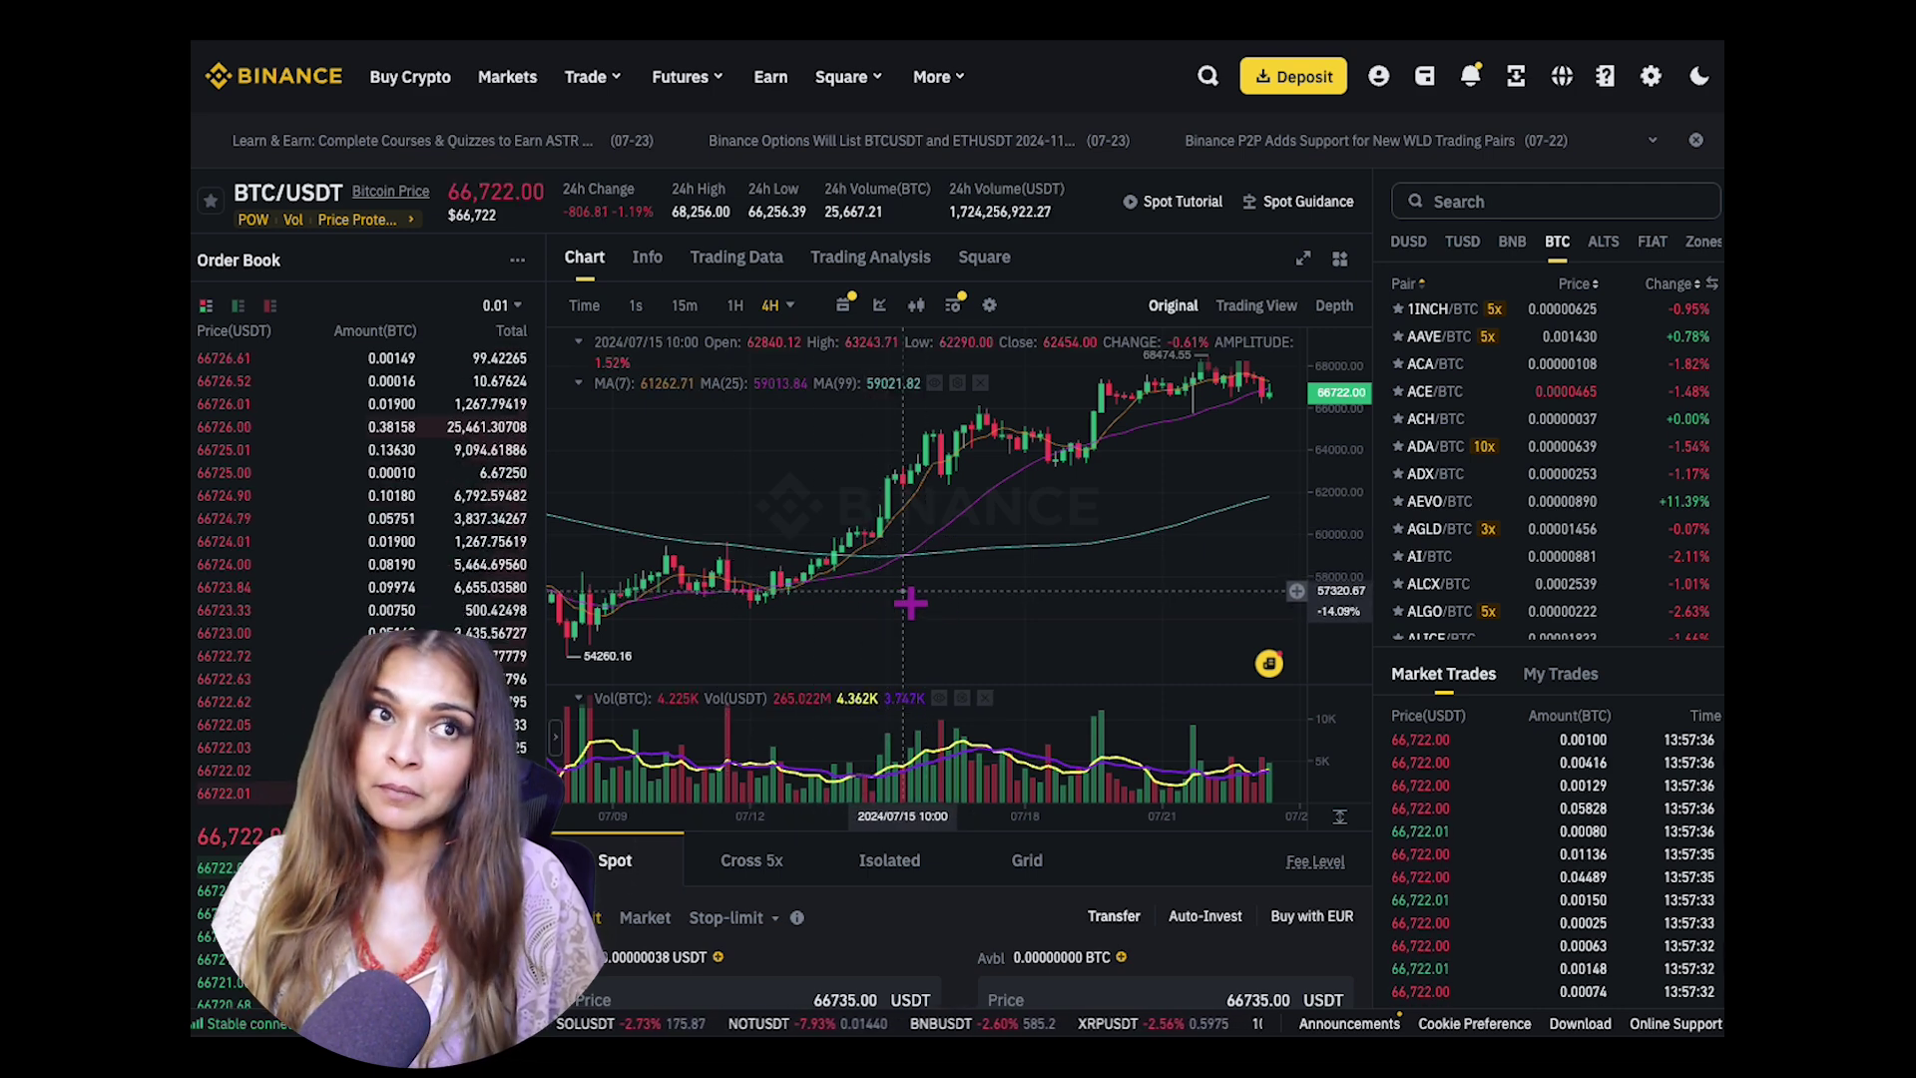
Step: List the FDUSD pairs and then the USDC pairs, and view the time intervals available for the chart
click(1413, 243)
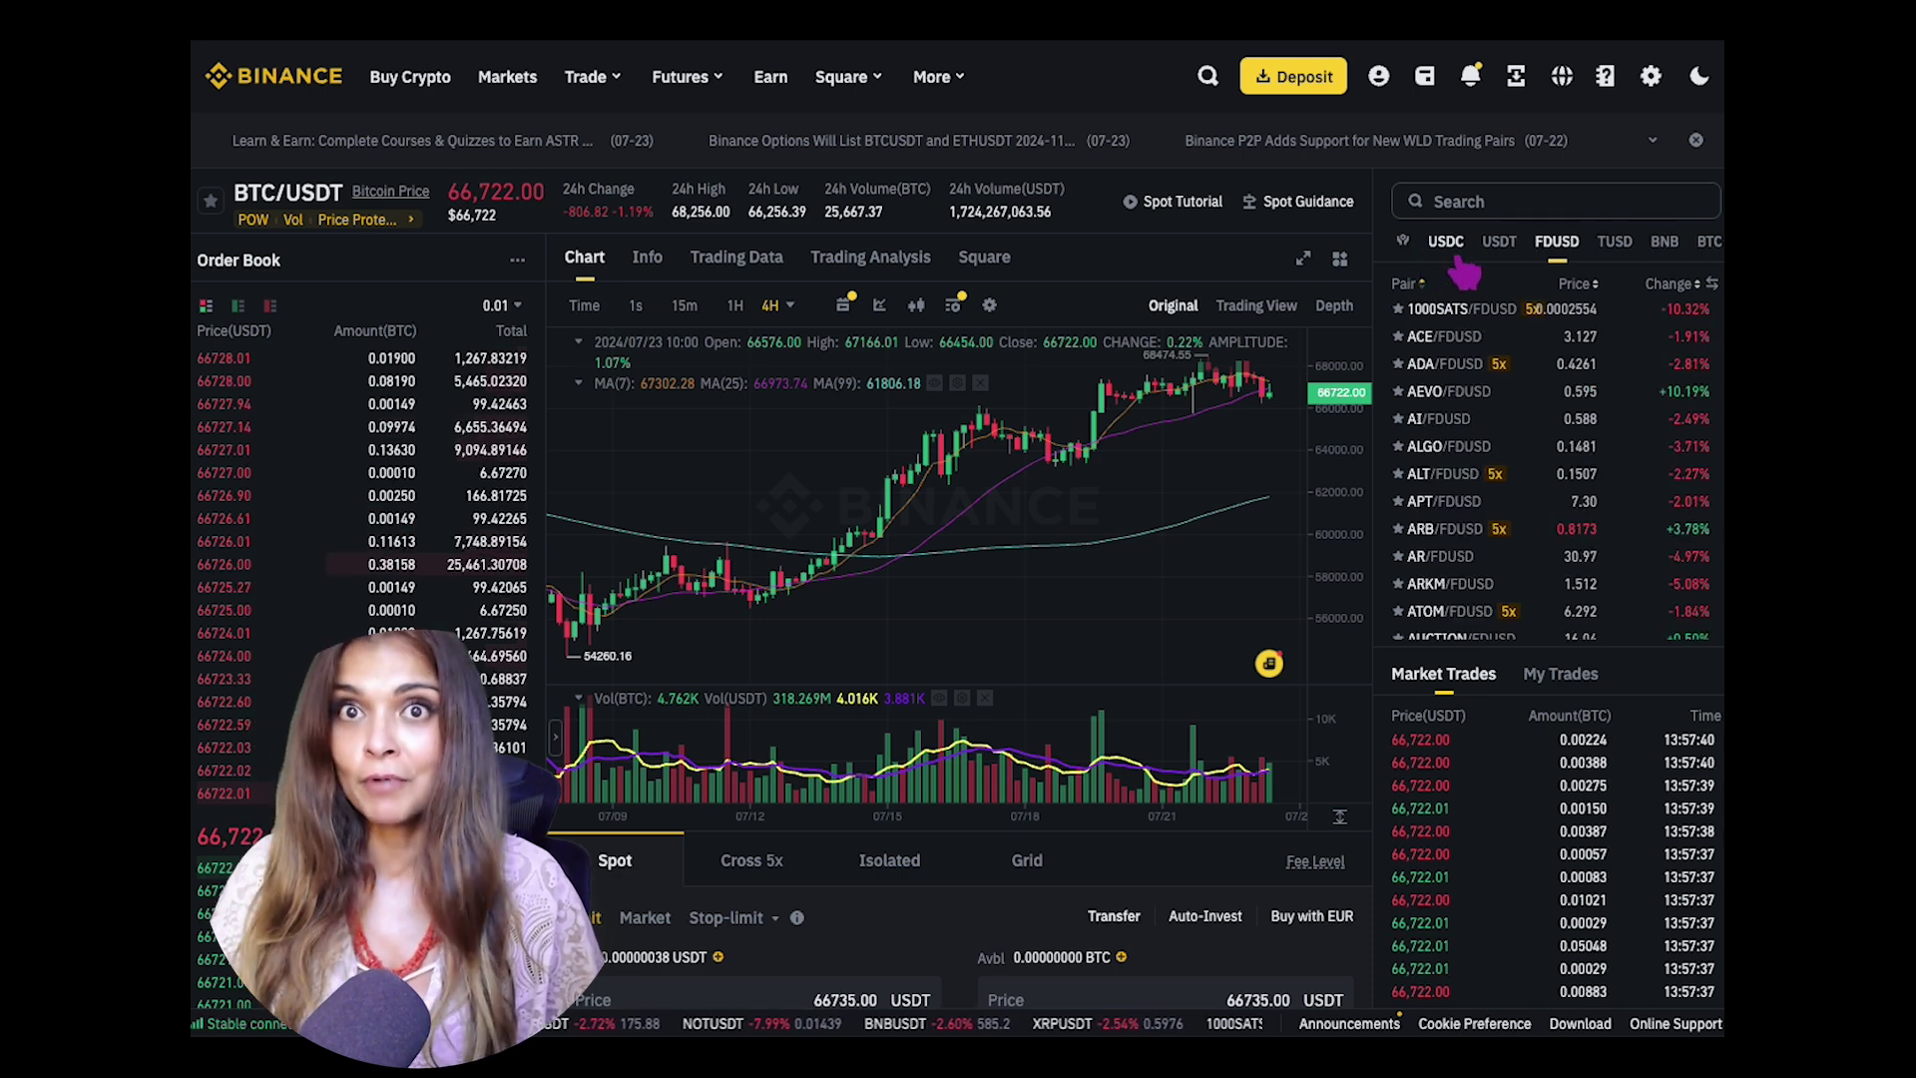
click(1446, 244)
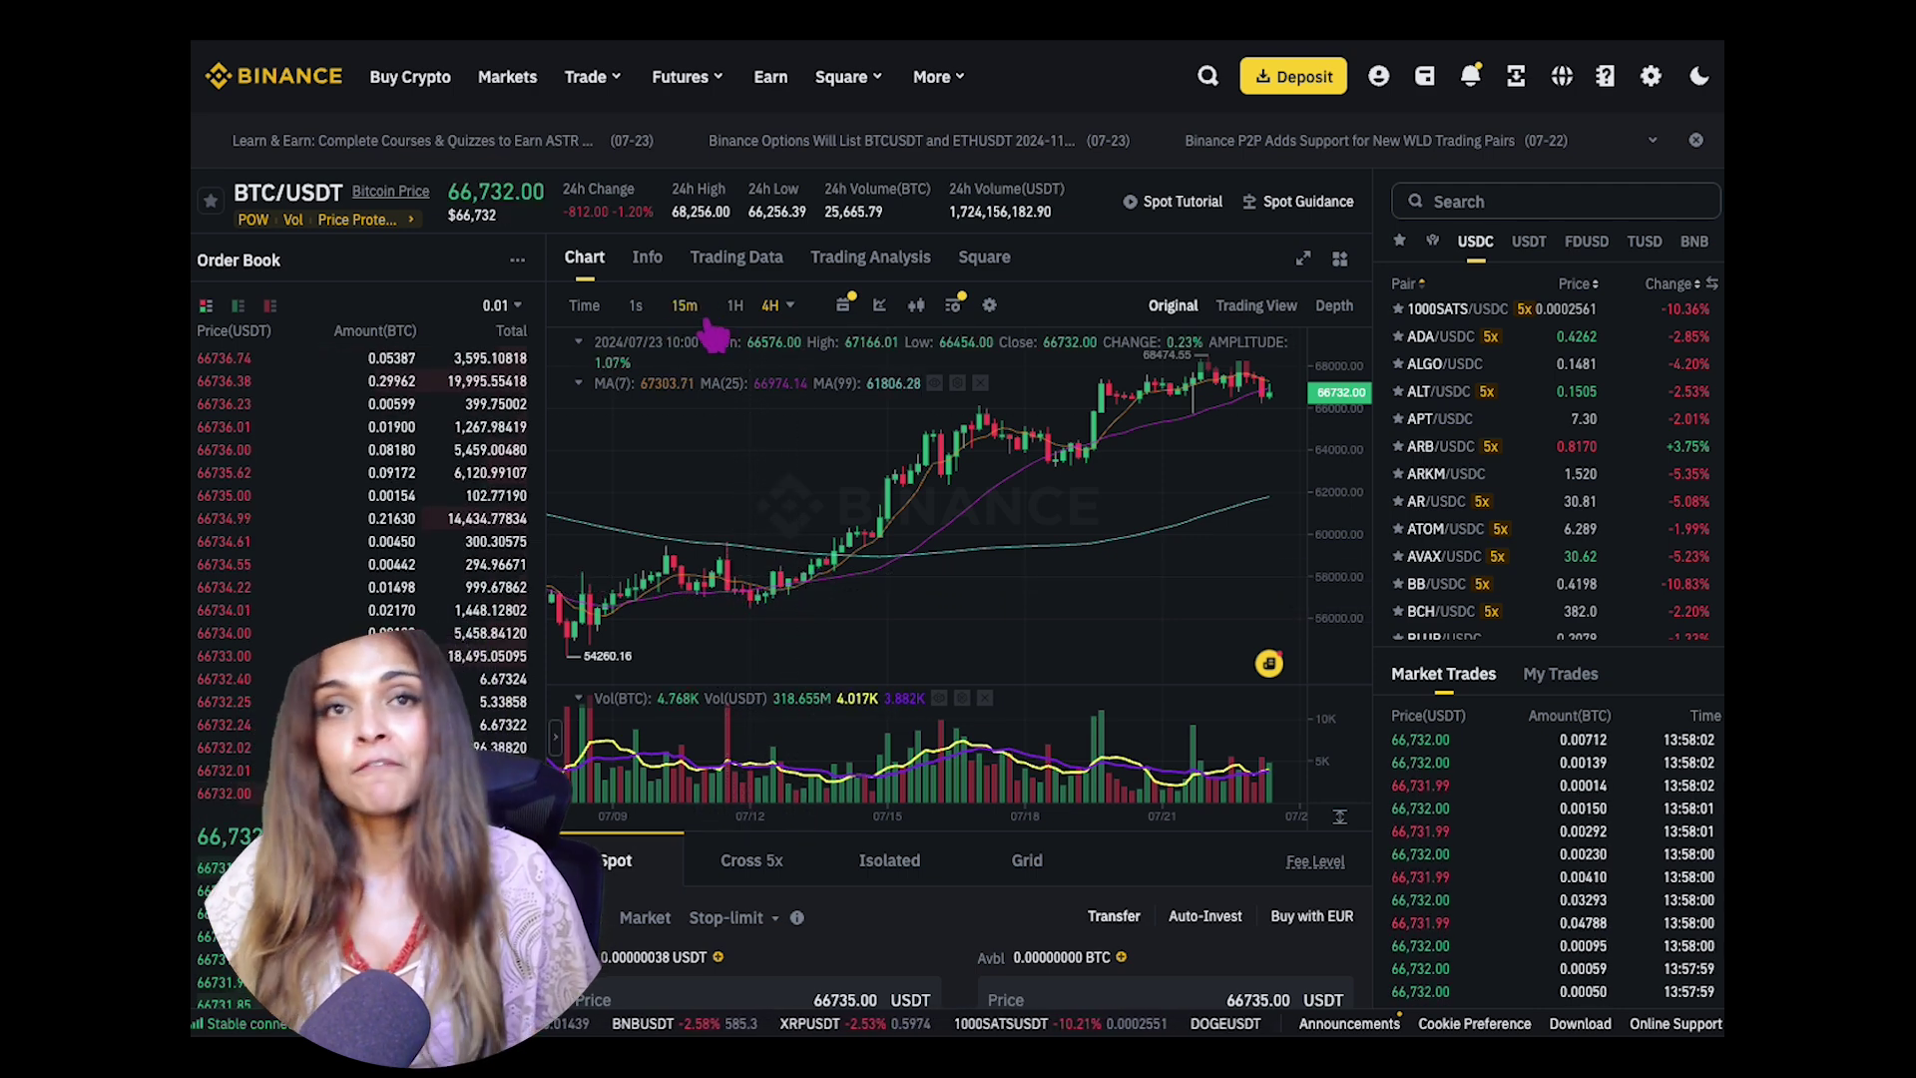
click(789, 305)
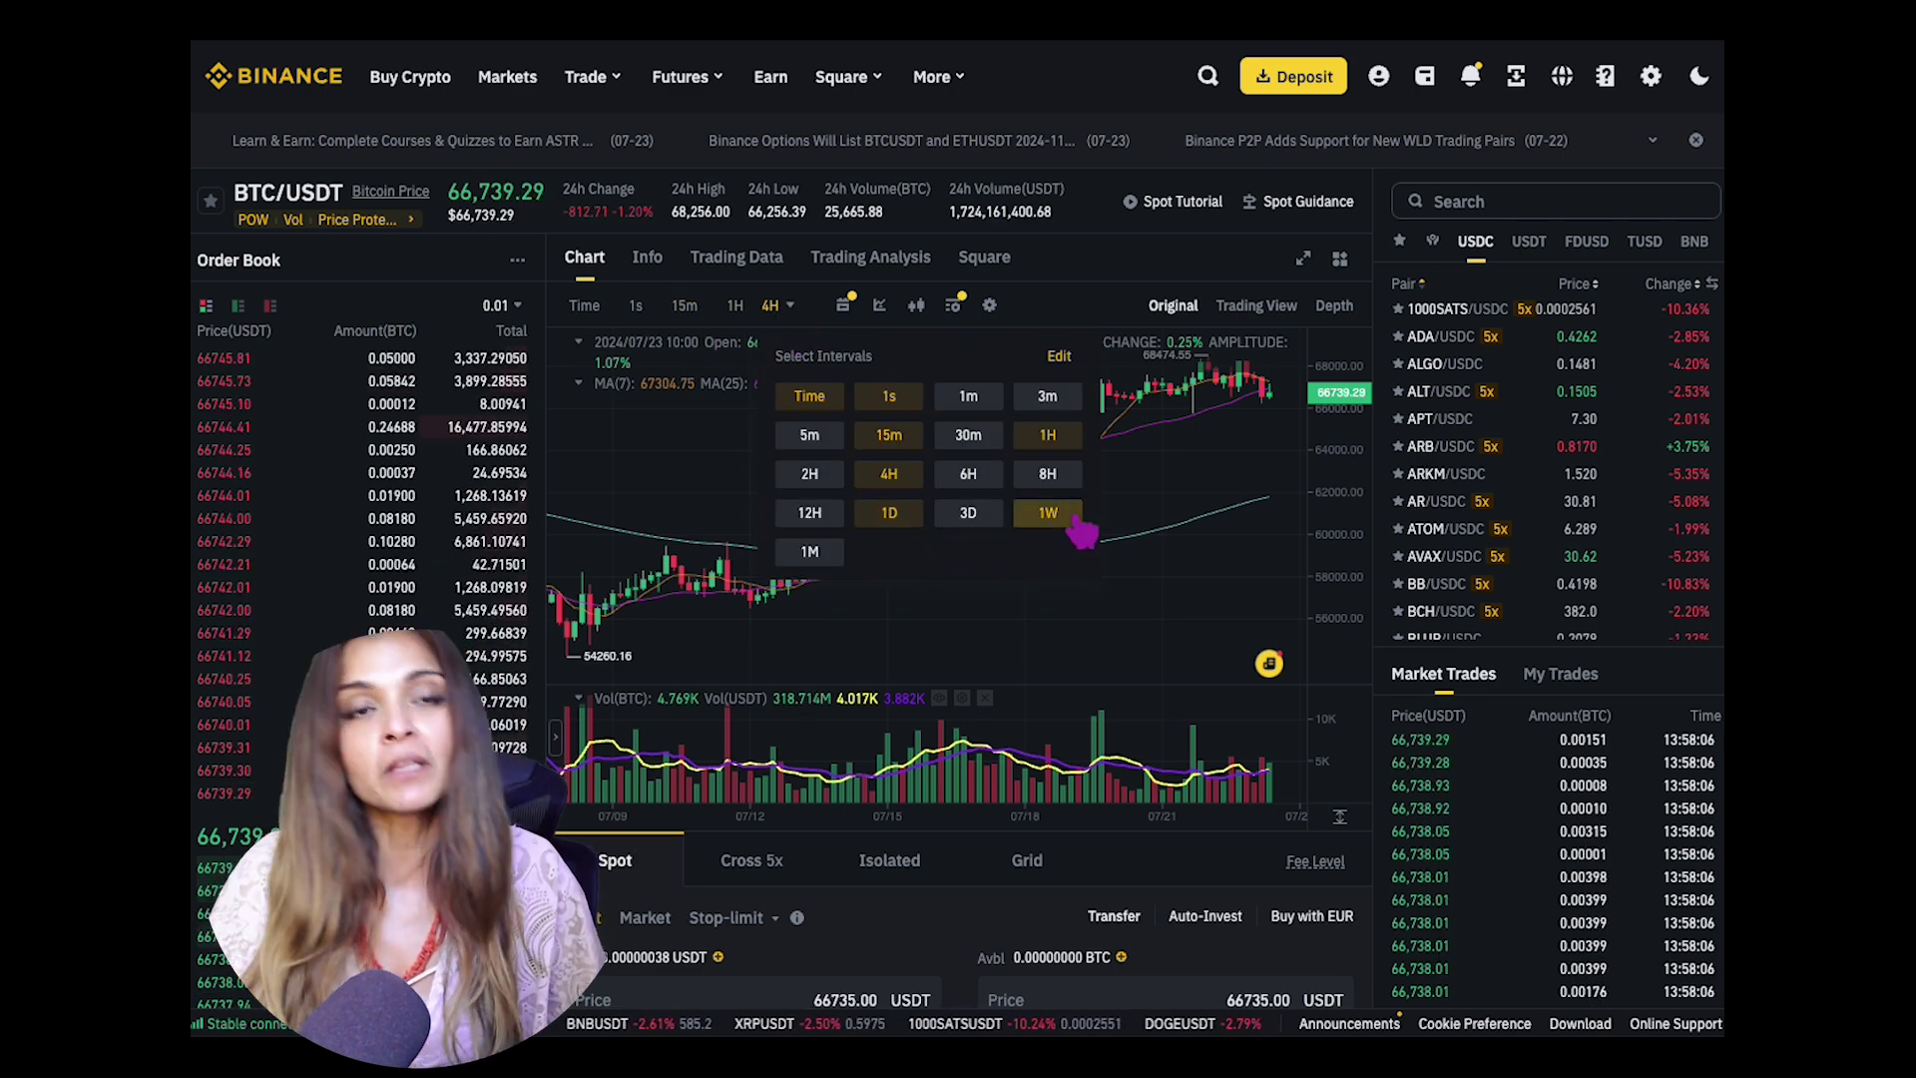
click(1197, 529)
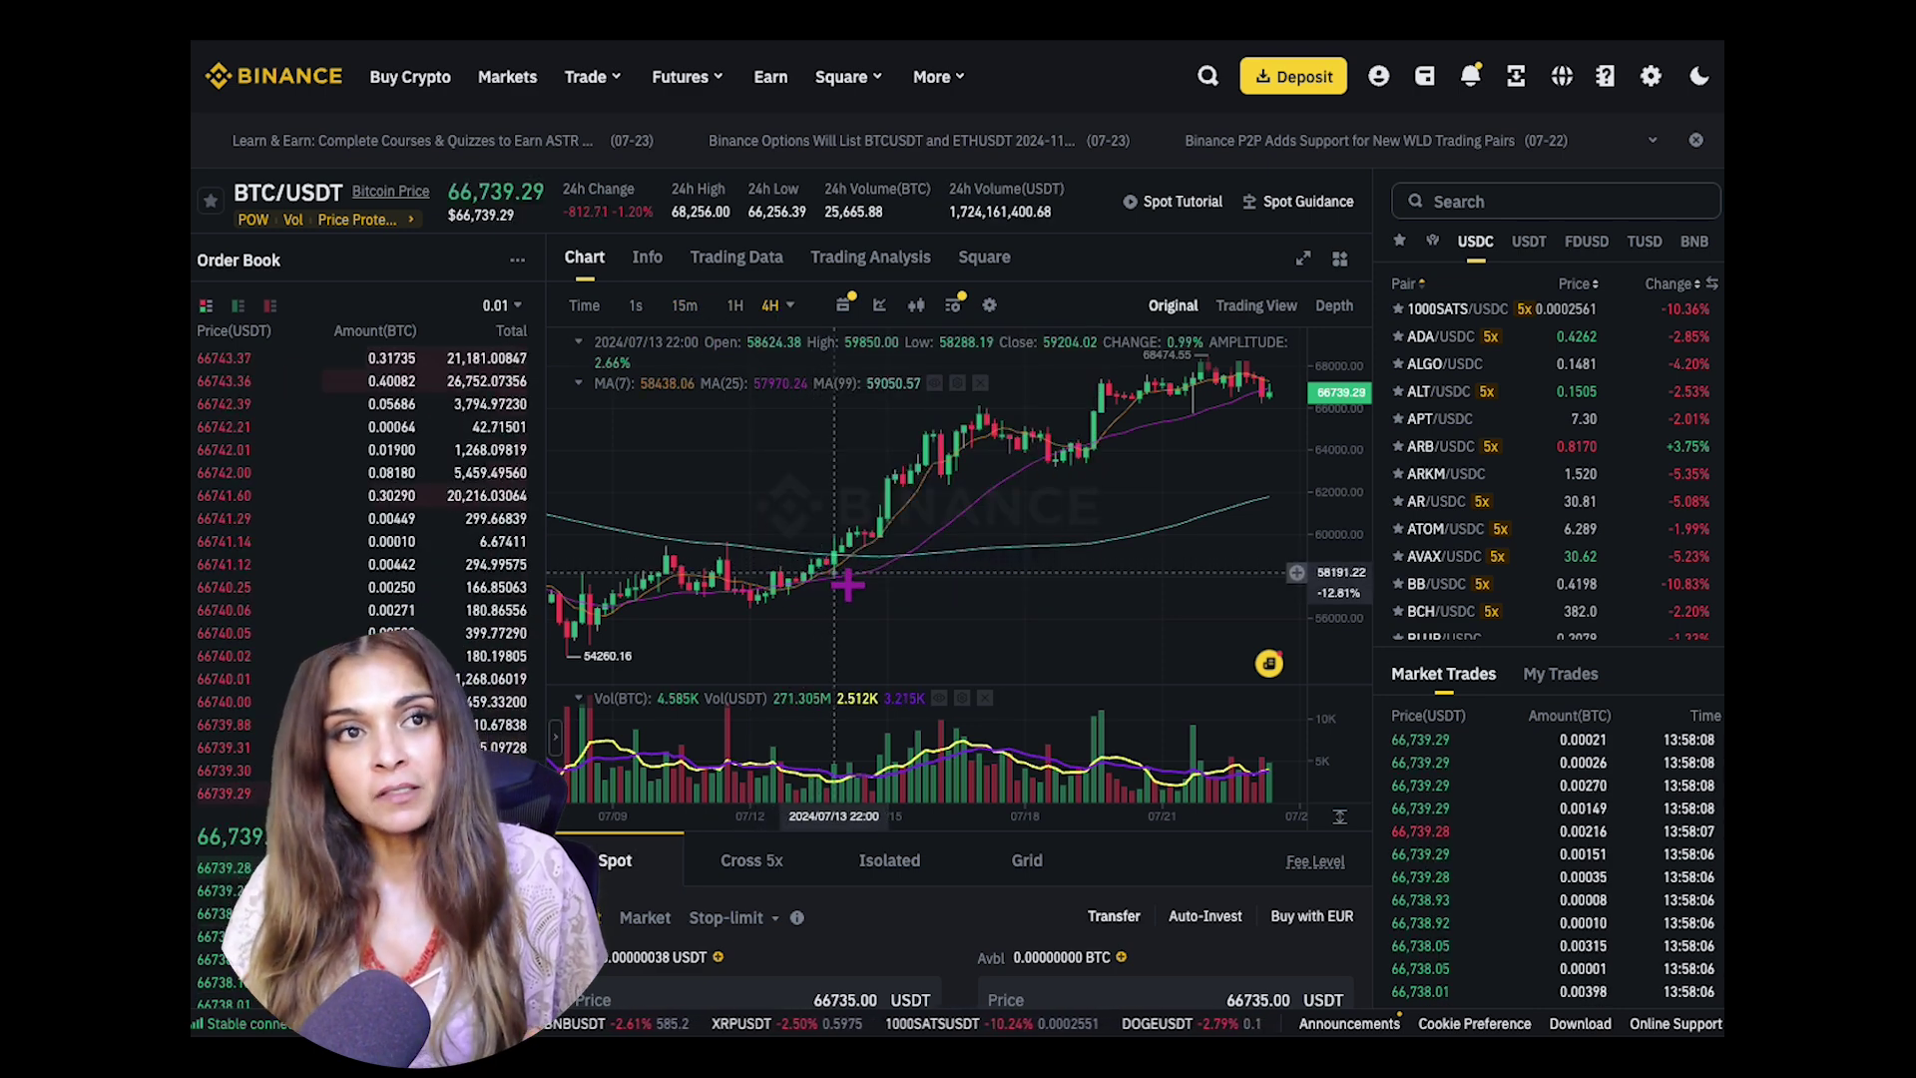
Step: View Bitcoin's general information and its trading data, and return to the price chart
click(646, 261)
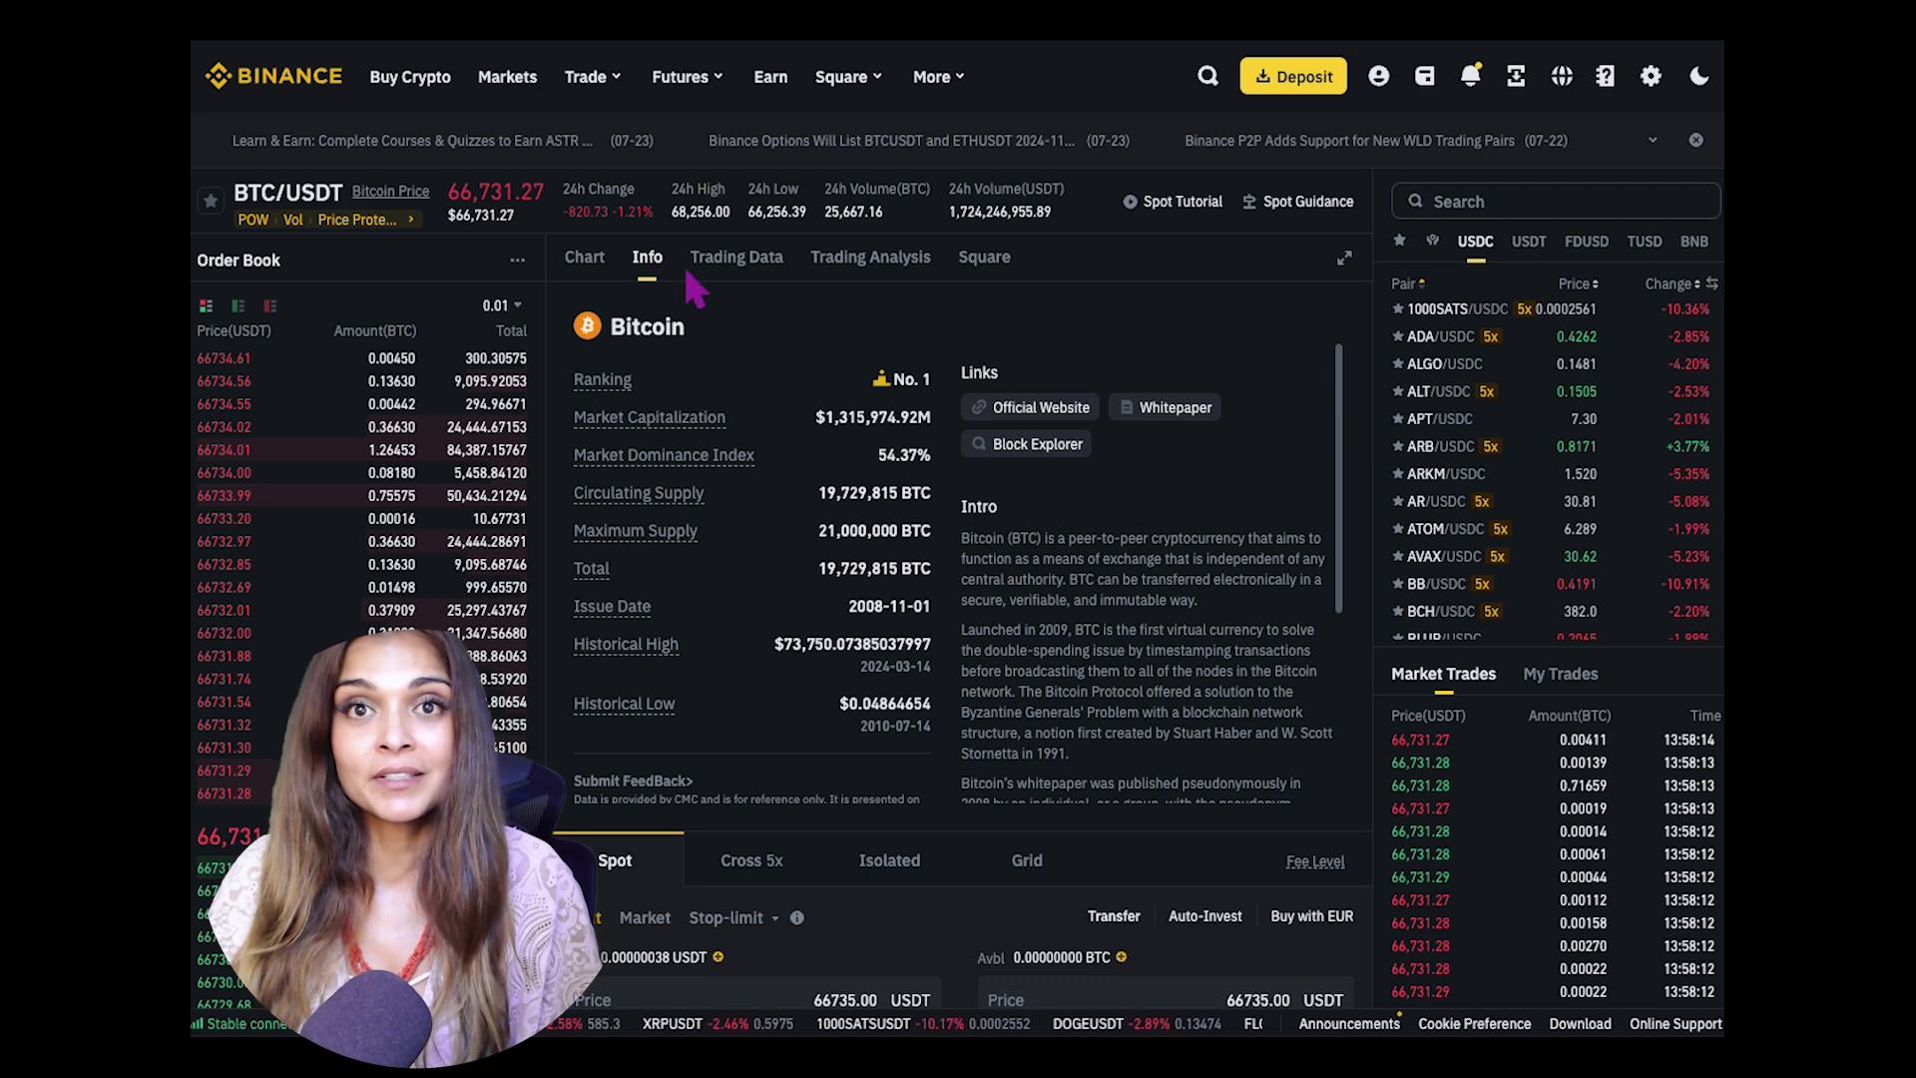
click(736, 261)
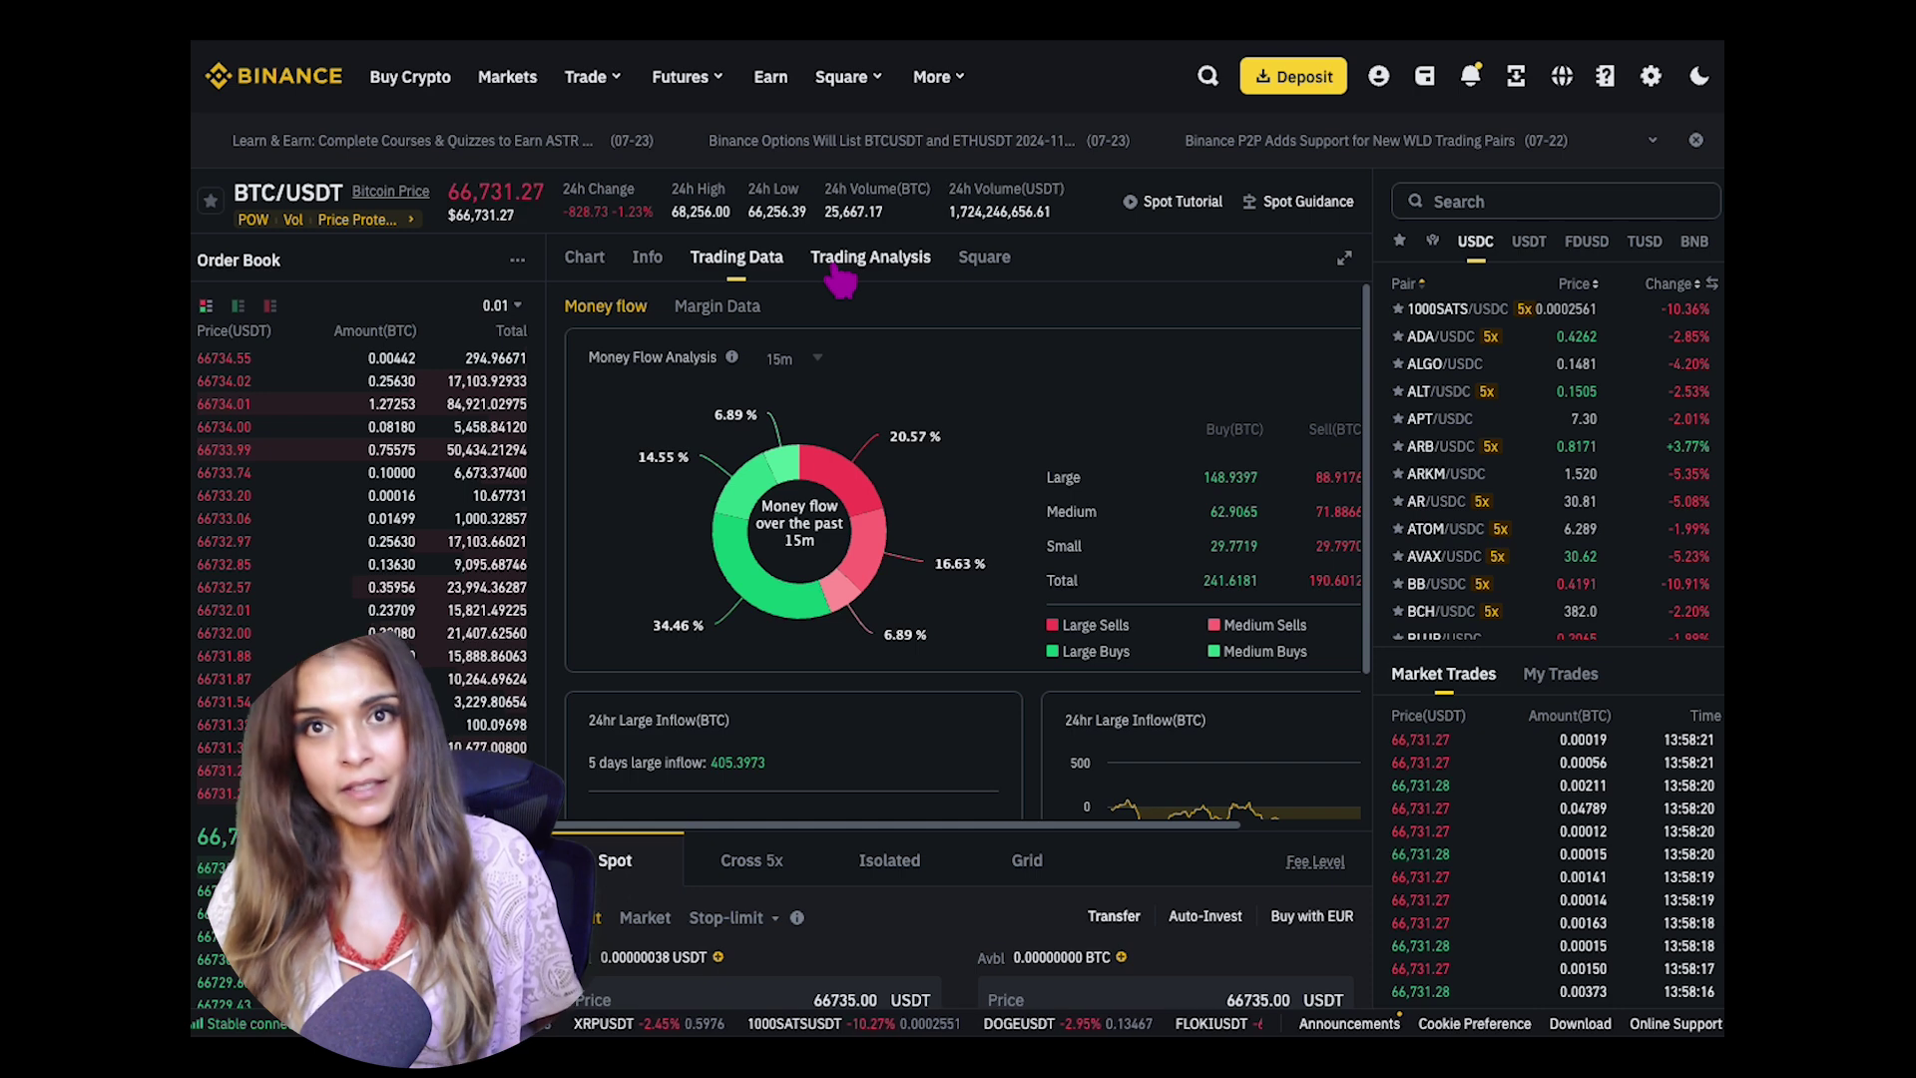
click(601, 265)
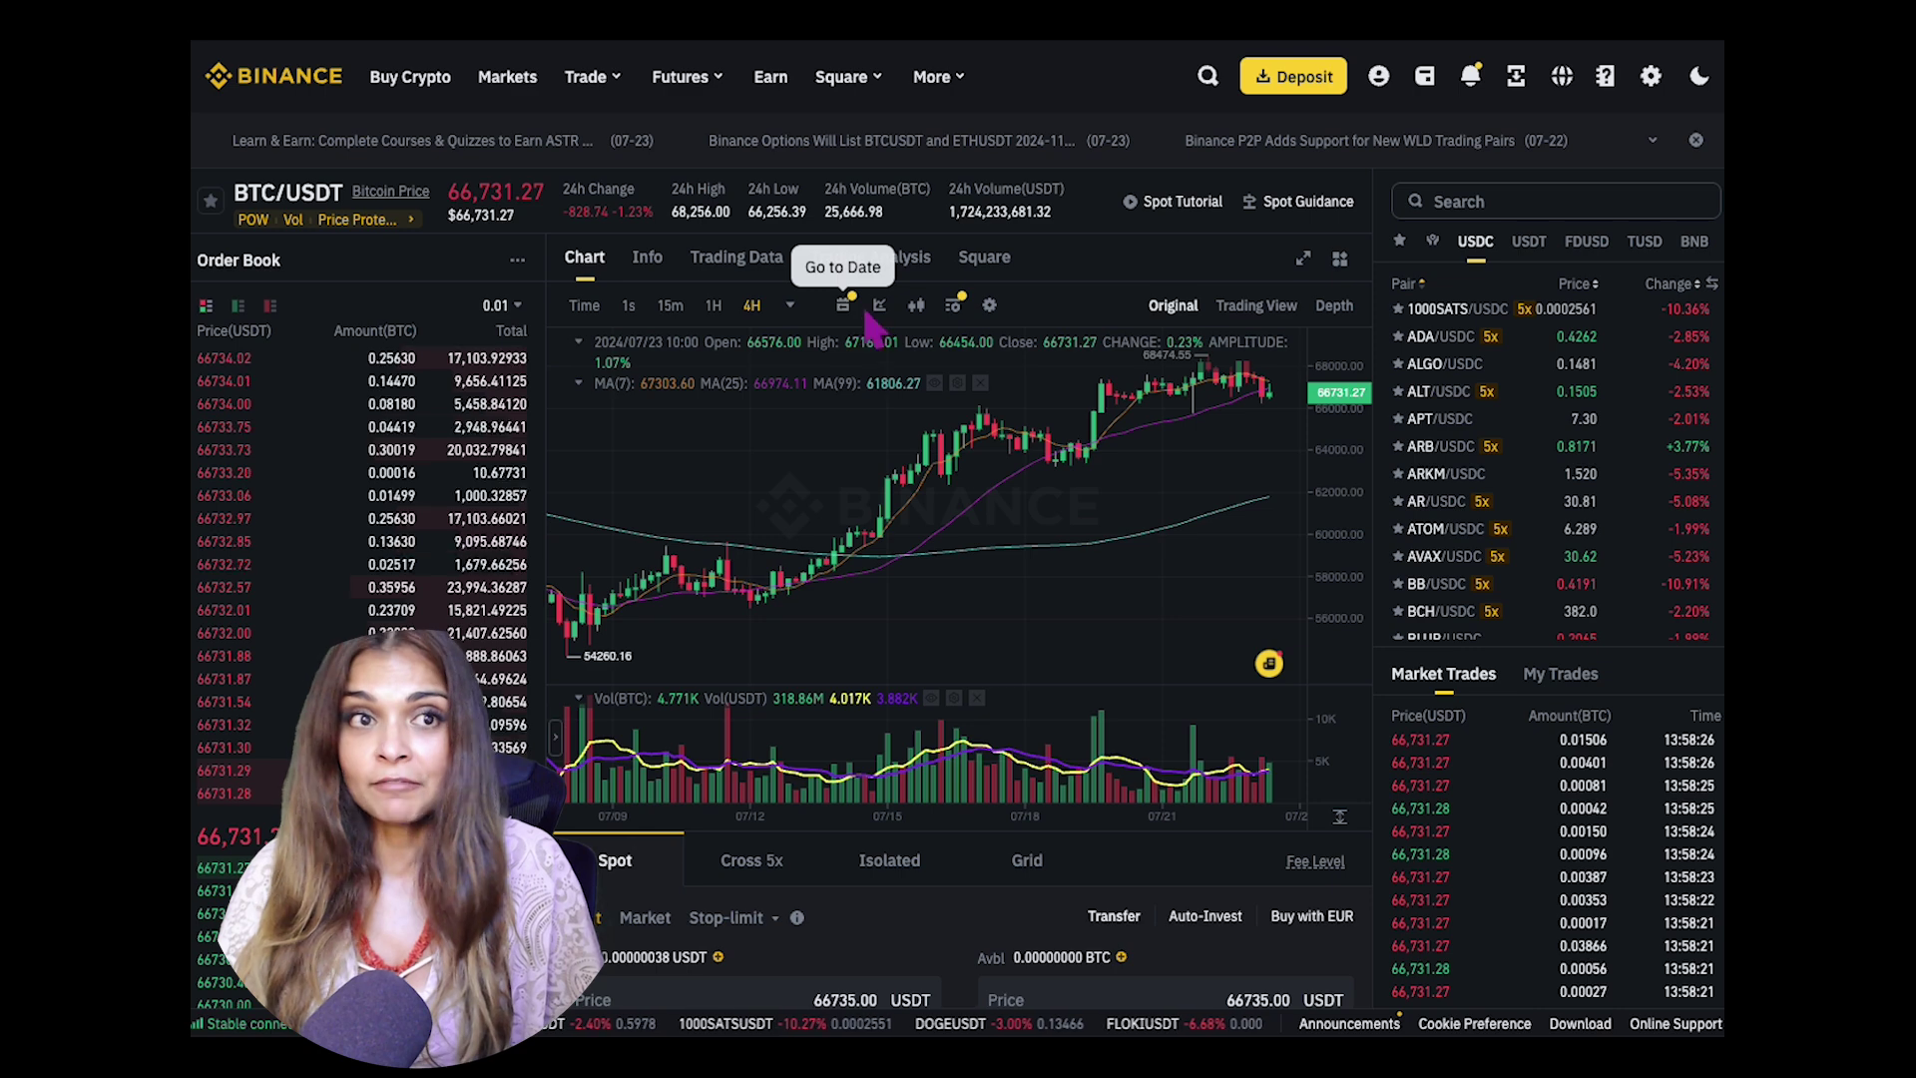
Step: Review the chart's main indicator settings, including the moving averages, and save them
click(881, 307)
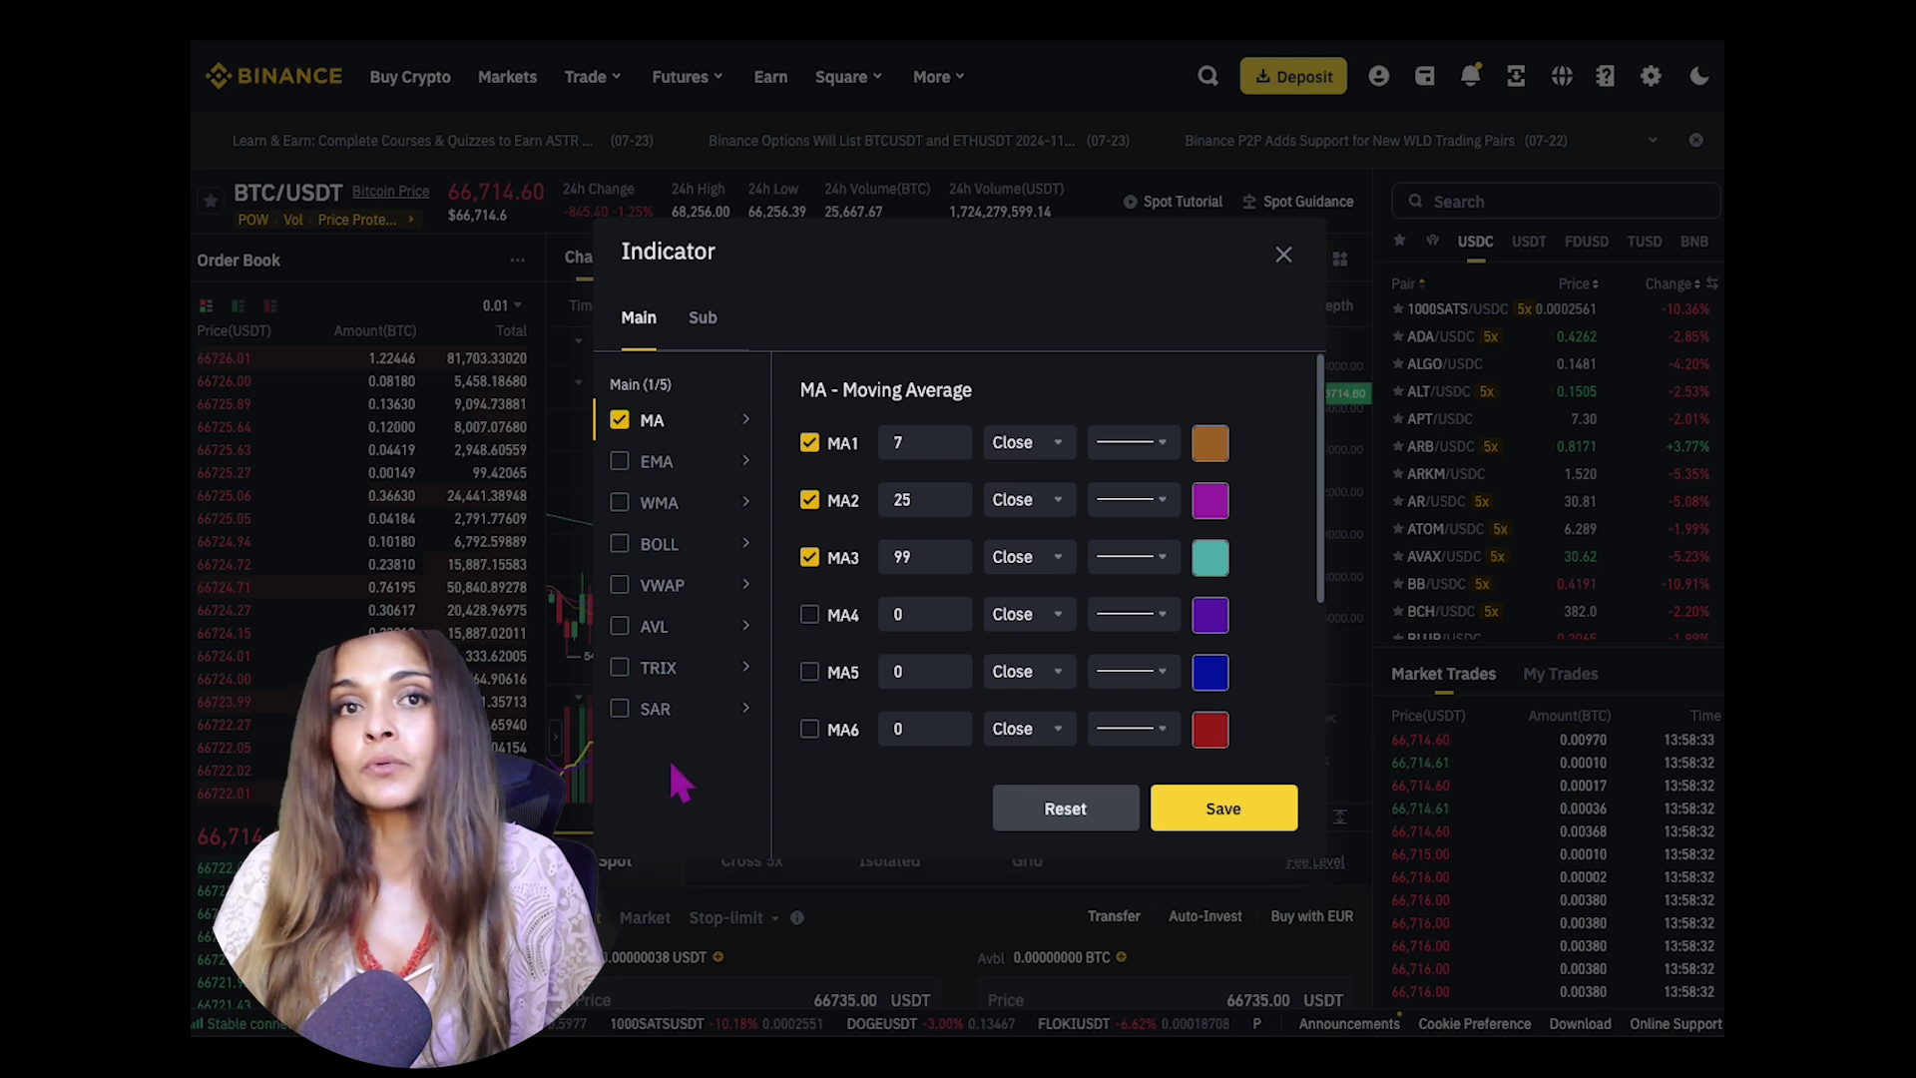
click(1207, 813)
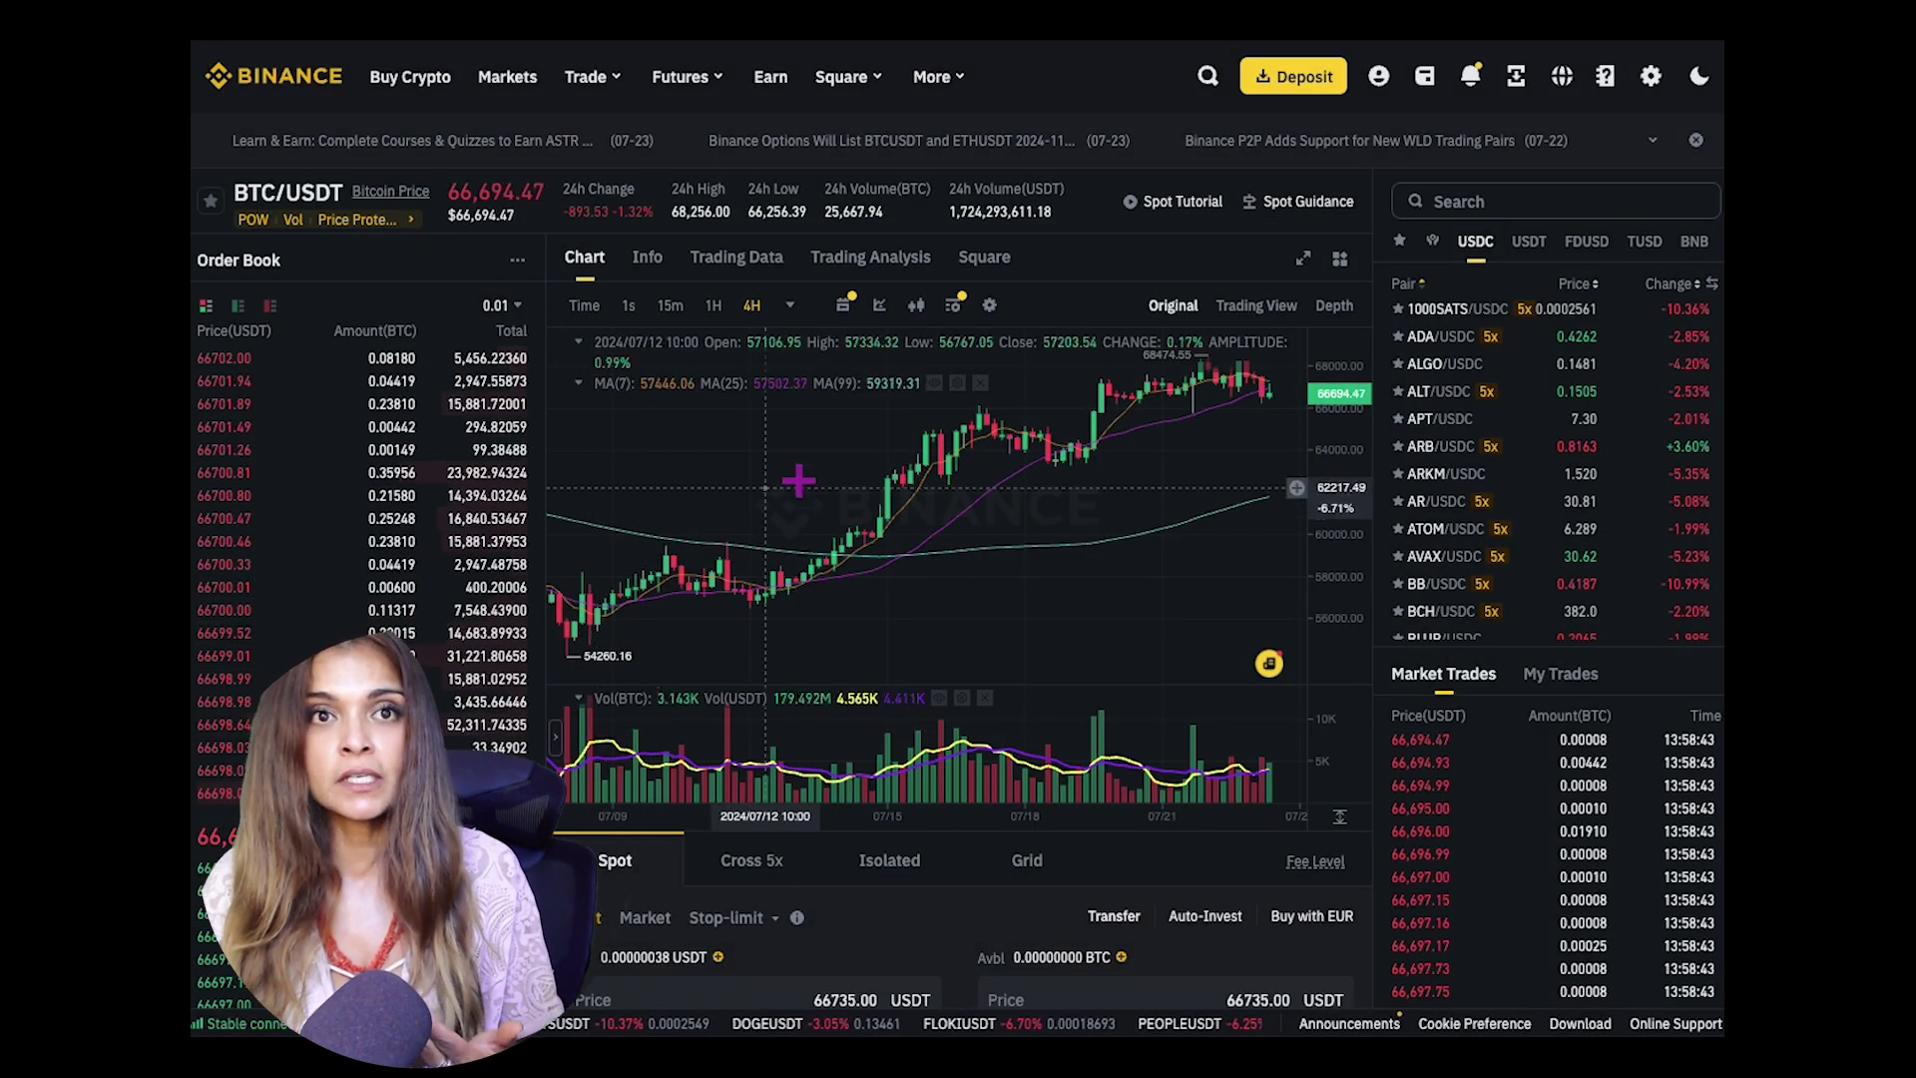
click(879, 307)
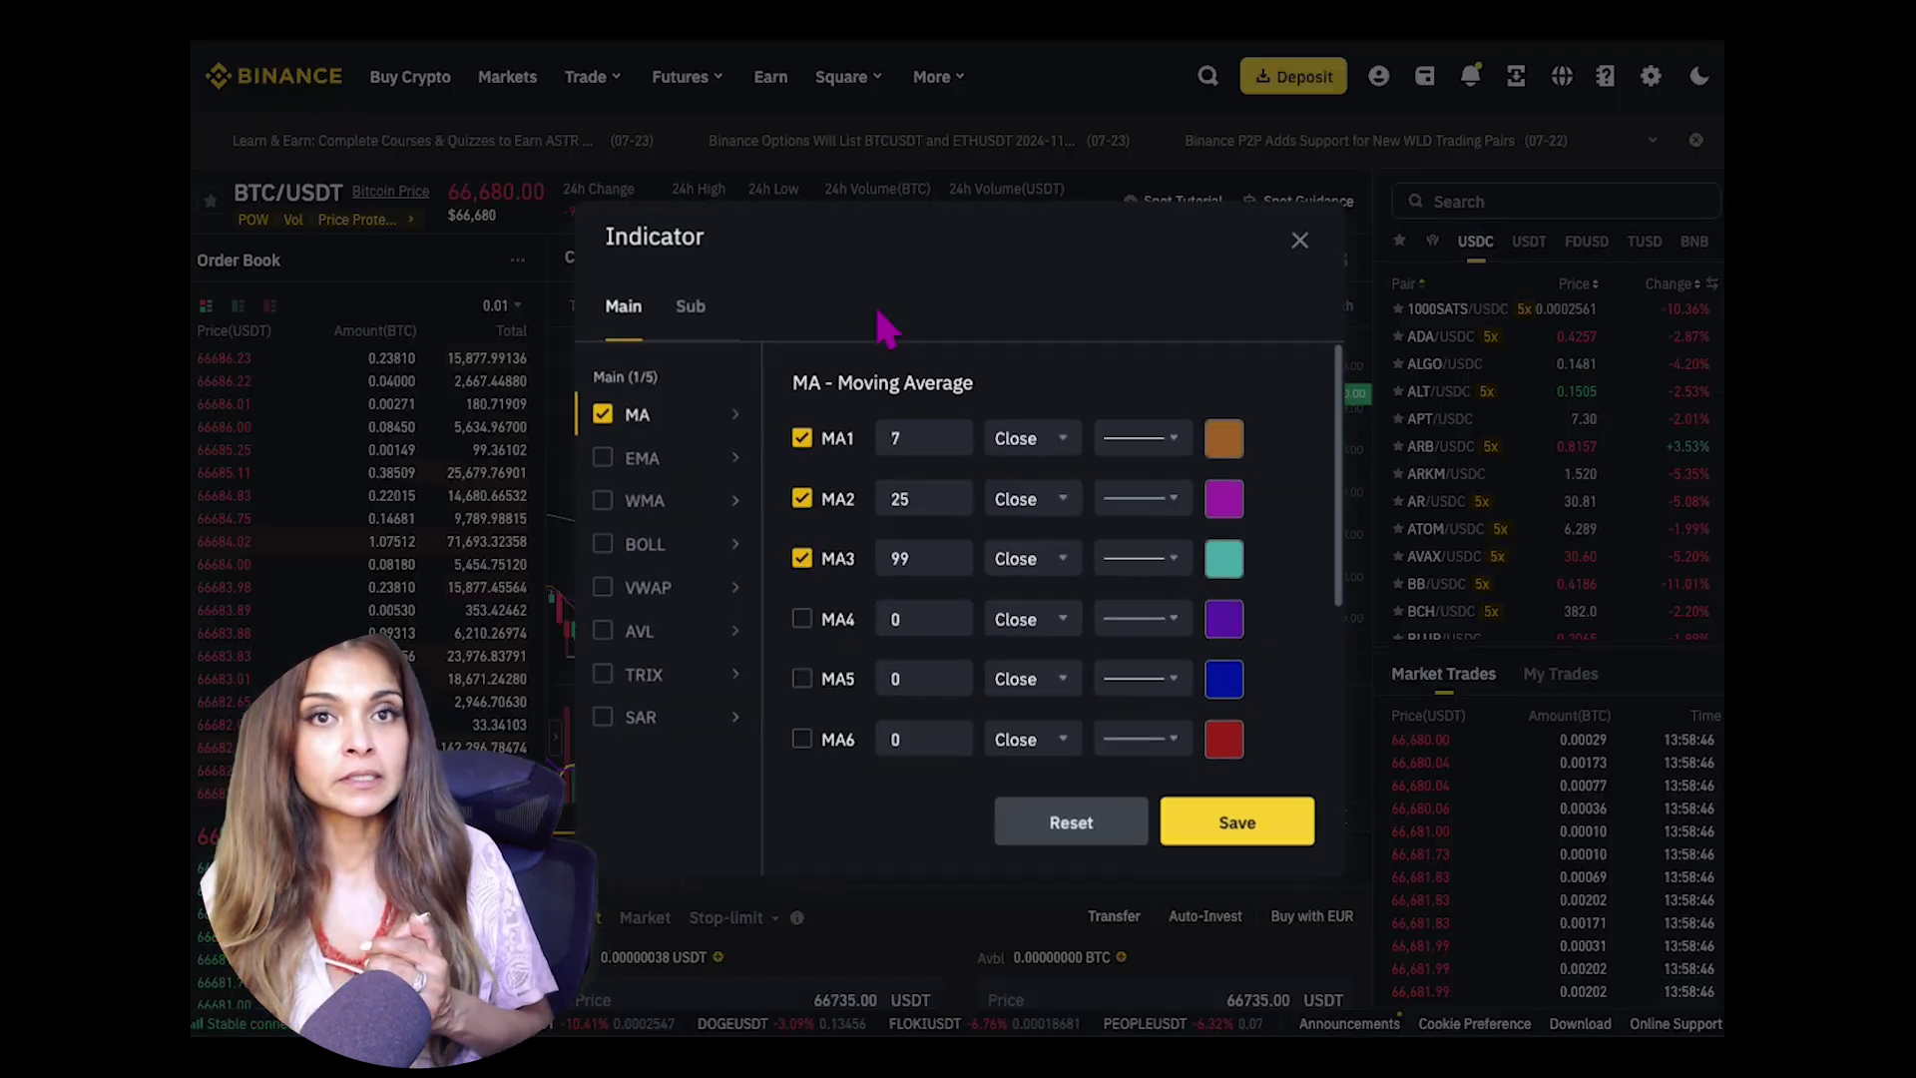
click(1225, 830)
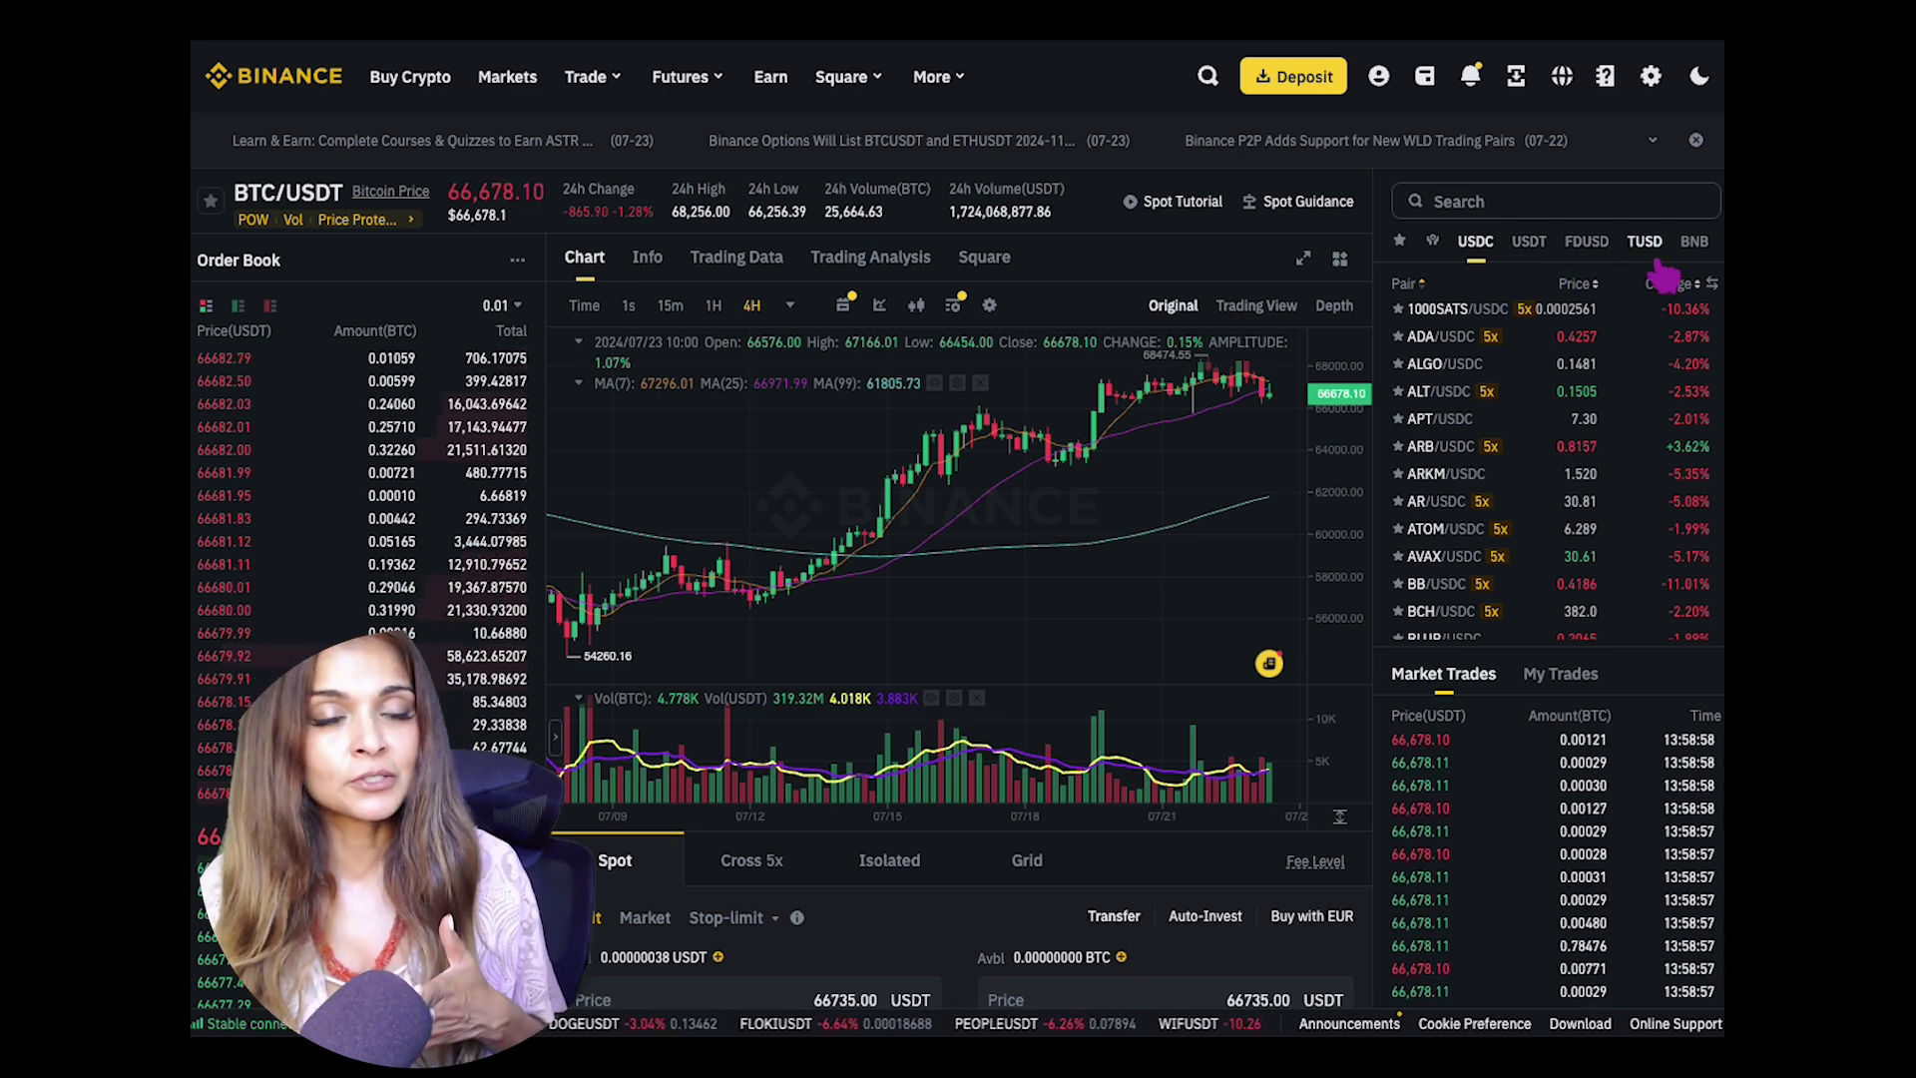
Step: Browse the market pairs quoted in BNB, BTC, ALTS and FIAT, and set the pair list to USDT
click(1695, 243)
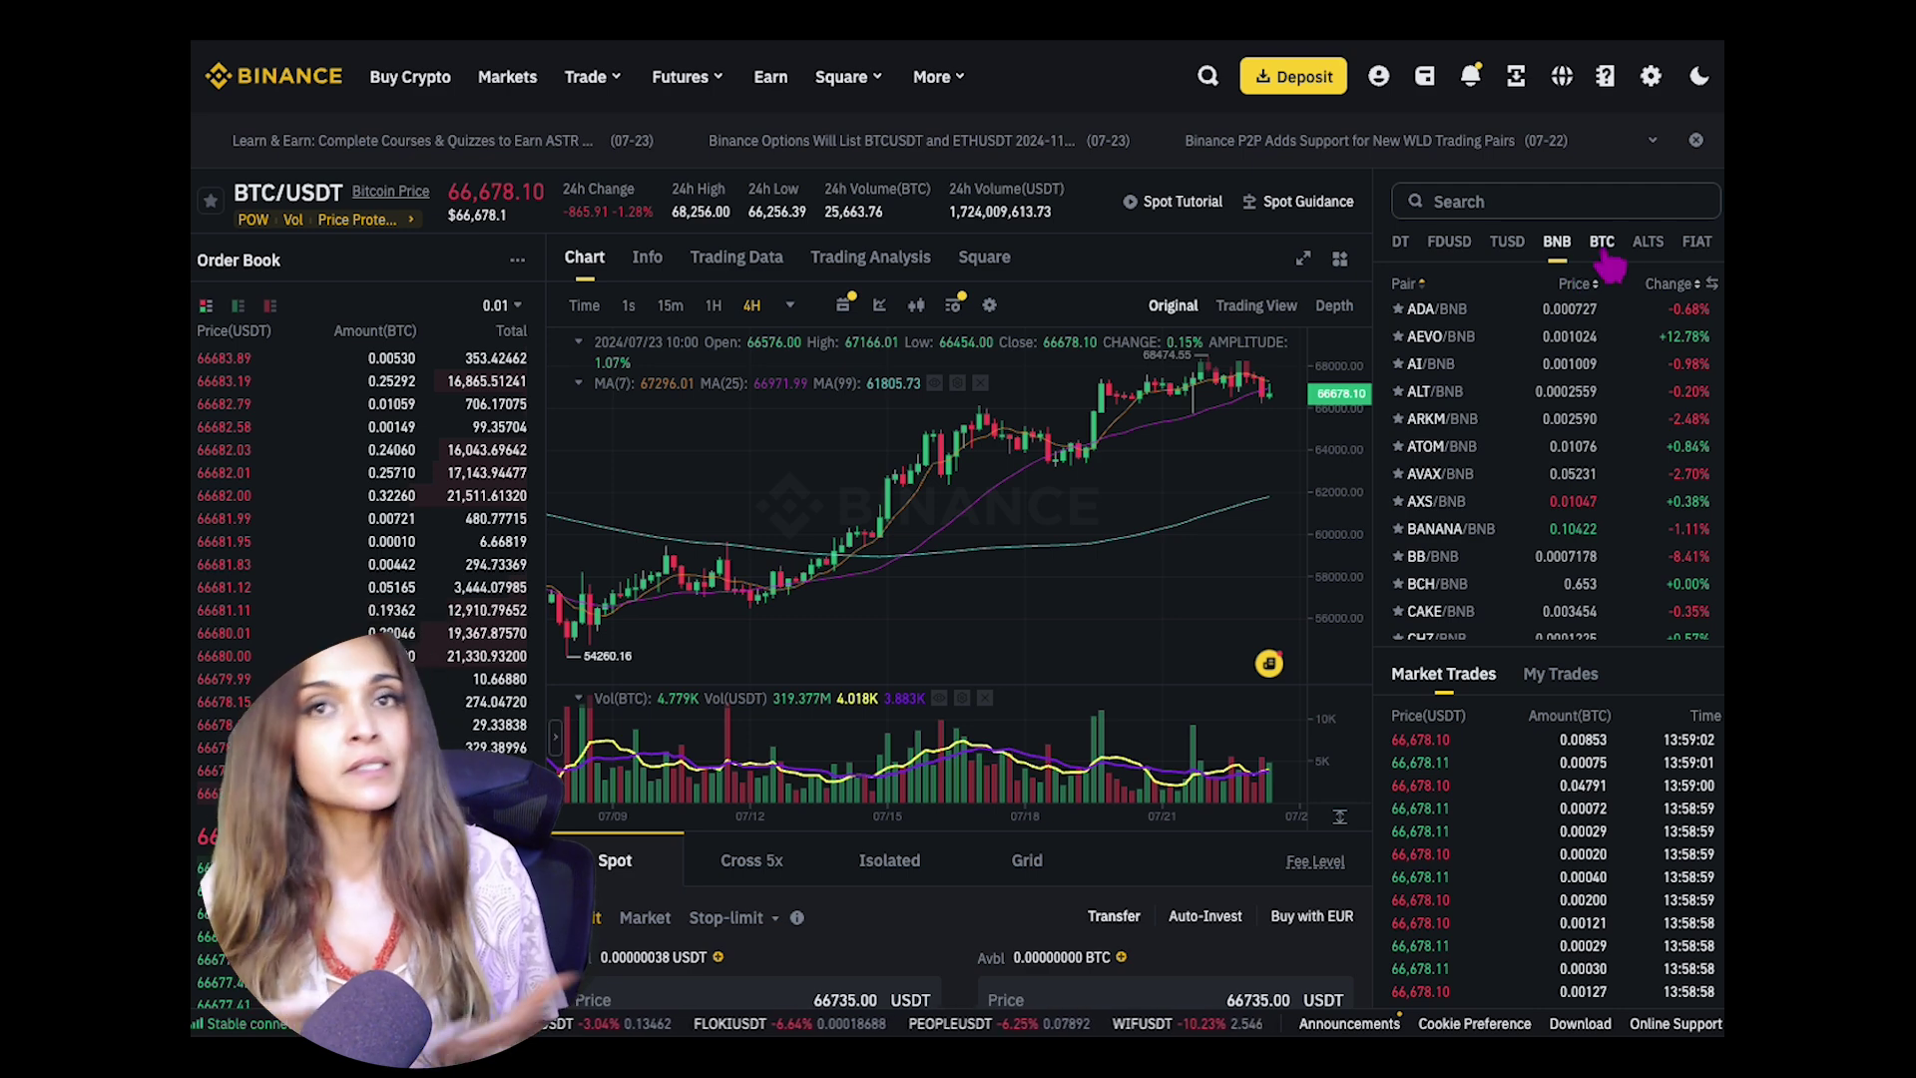
click(1603, 249)
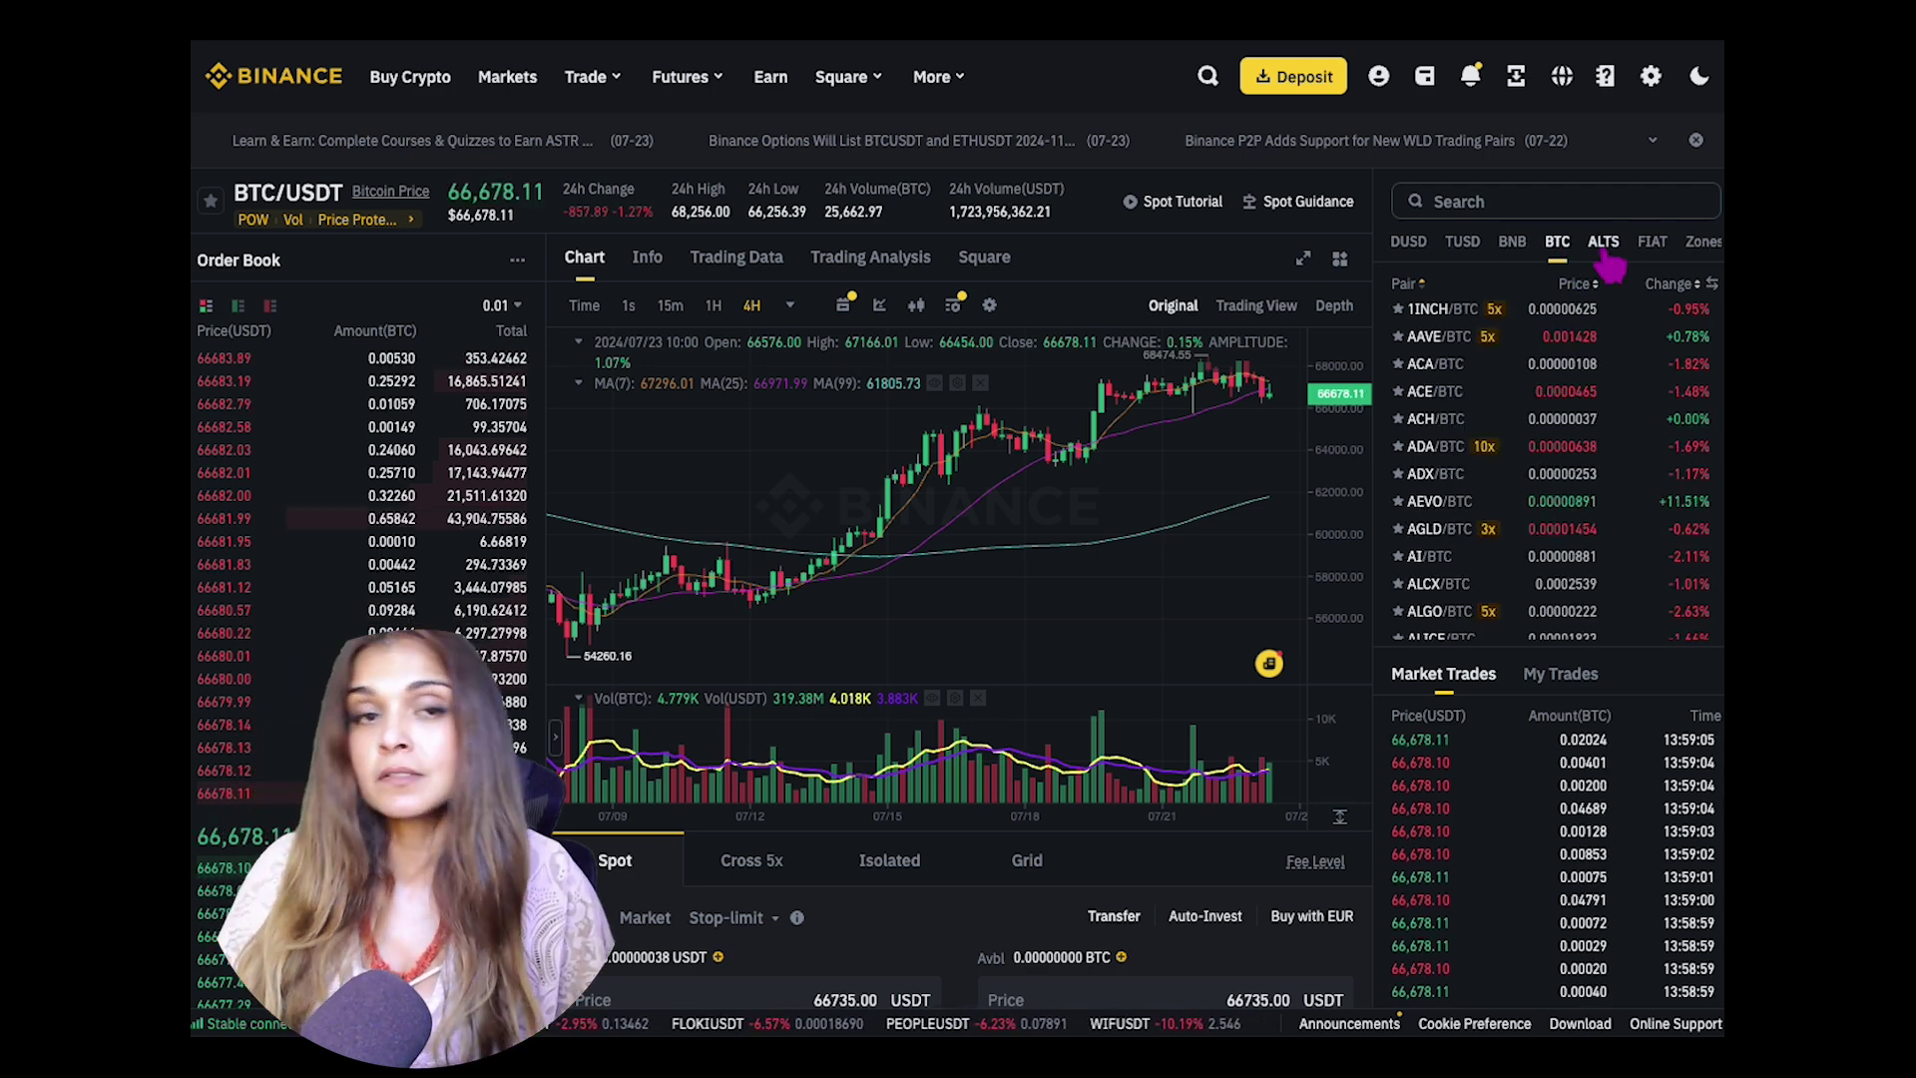
click(1603, 250)
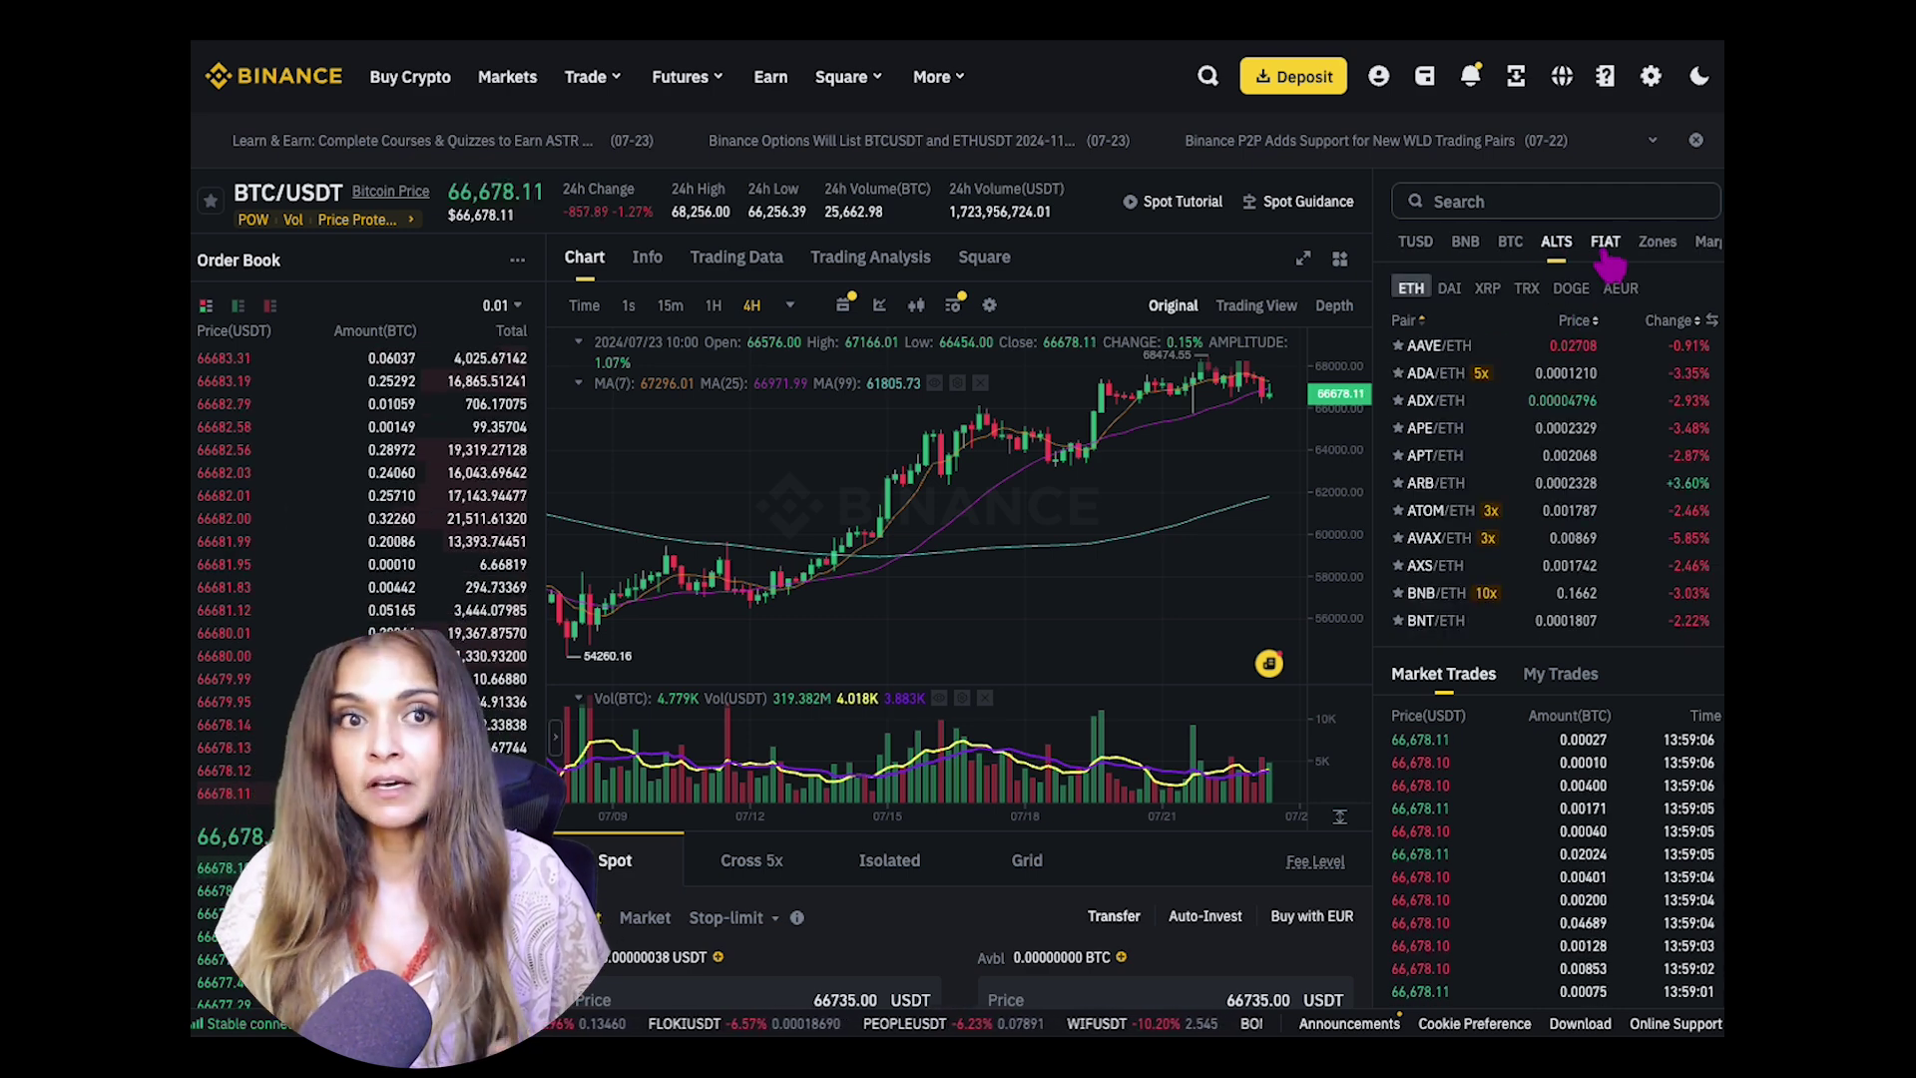
click(1604, 249)
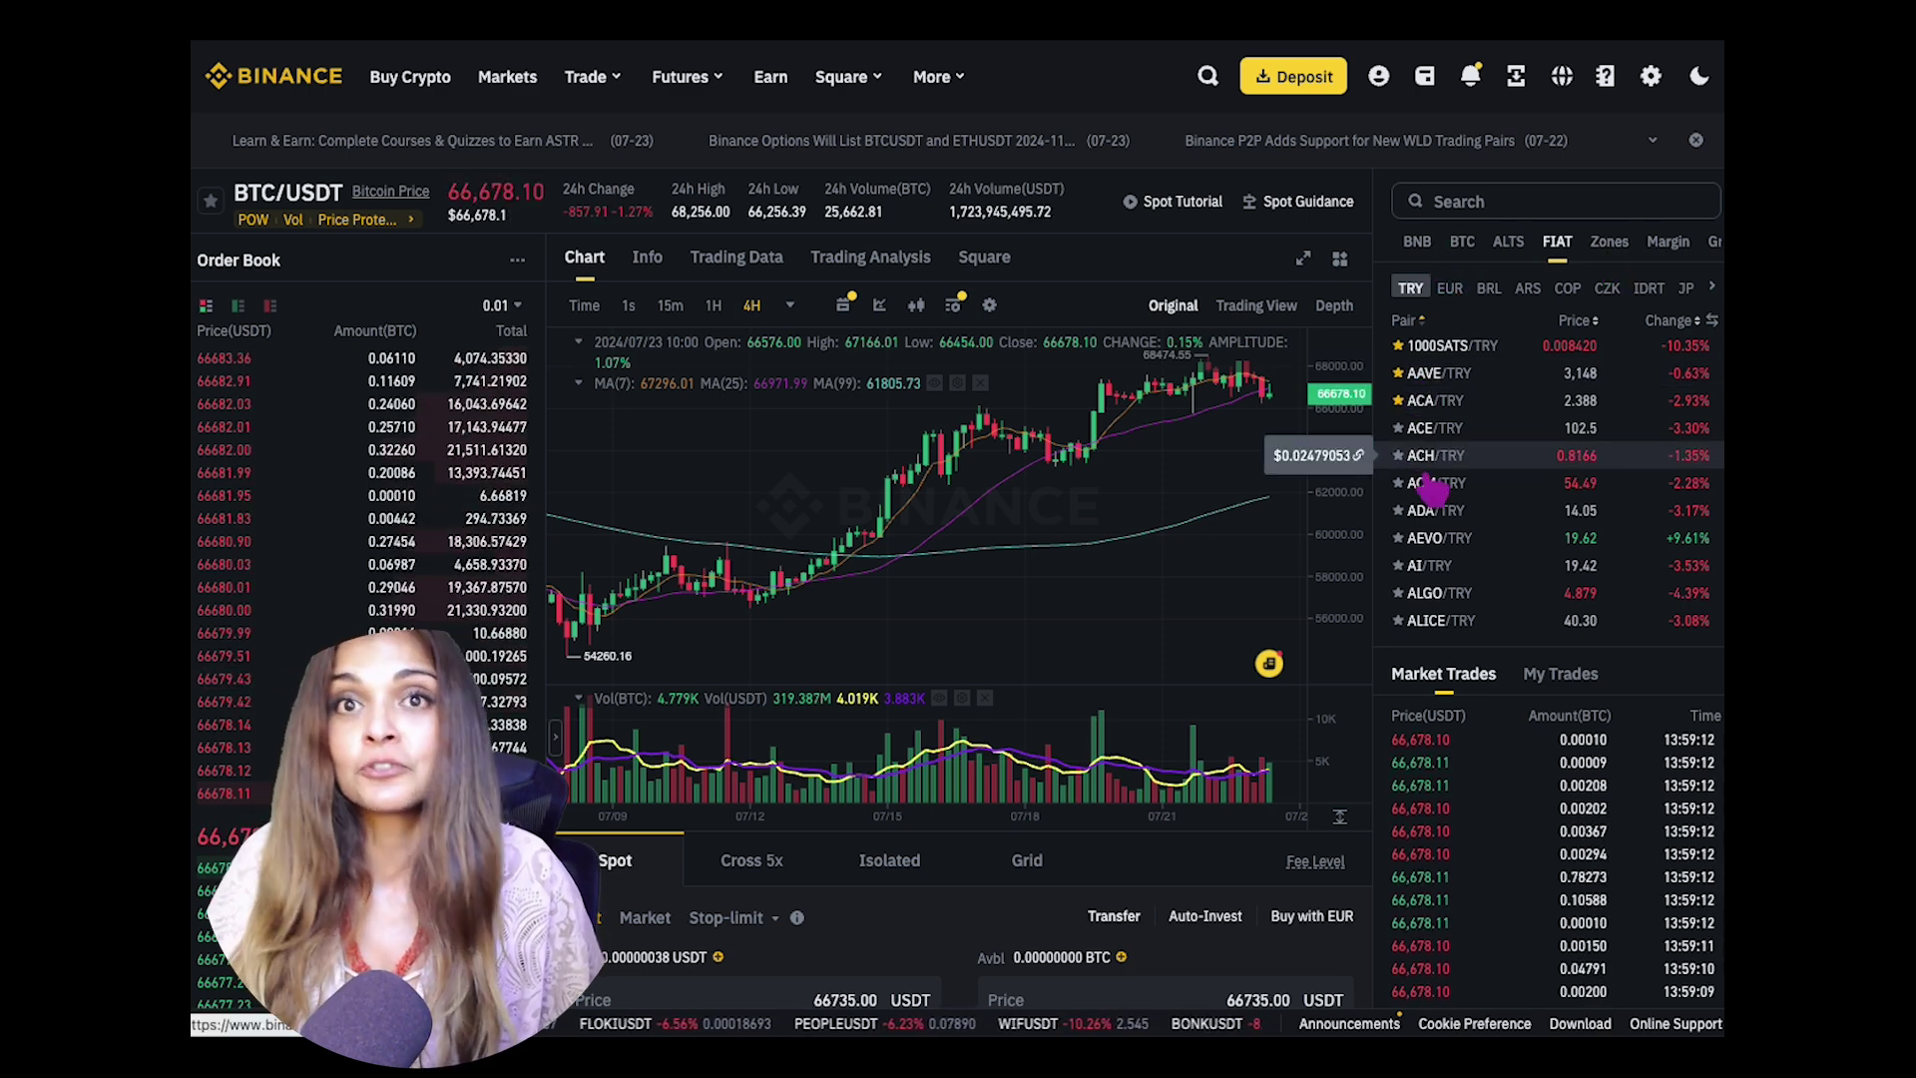
click(1419, 247)
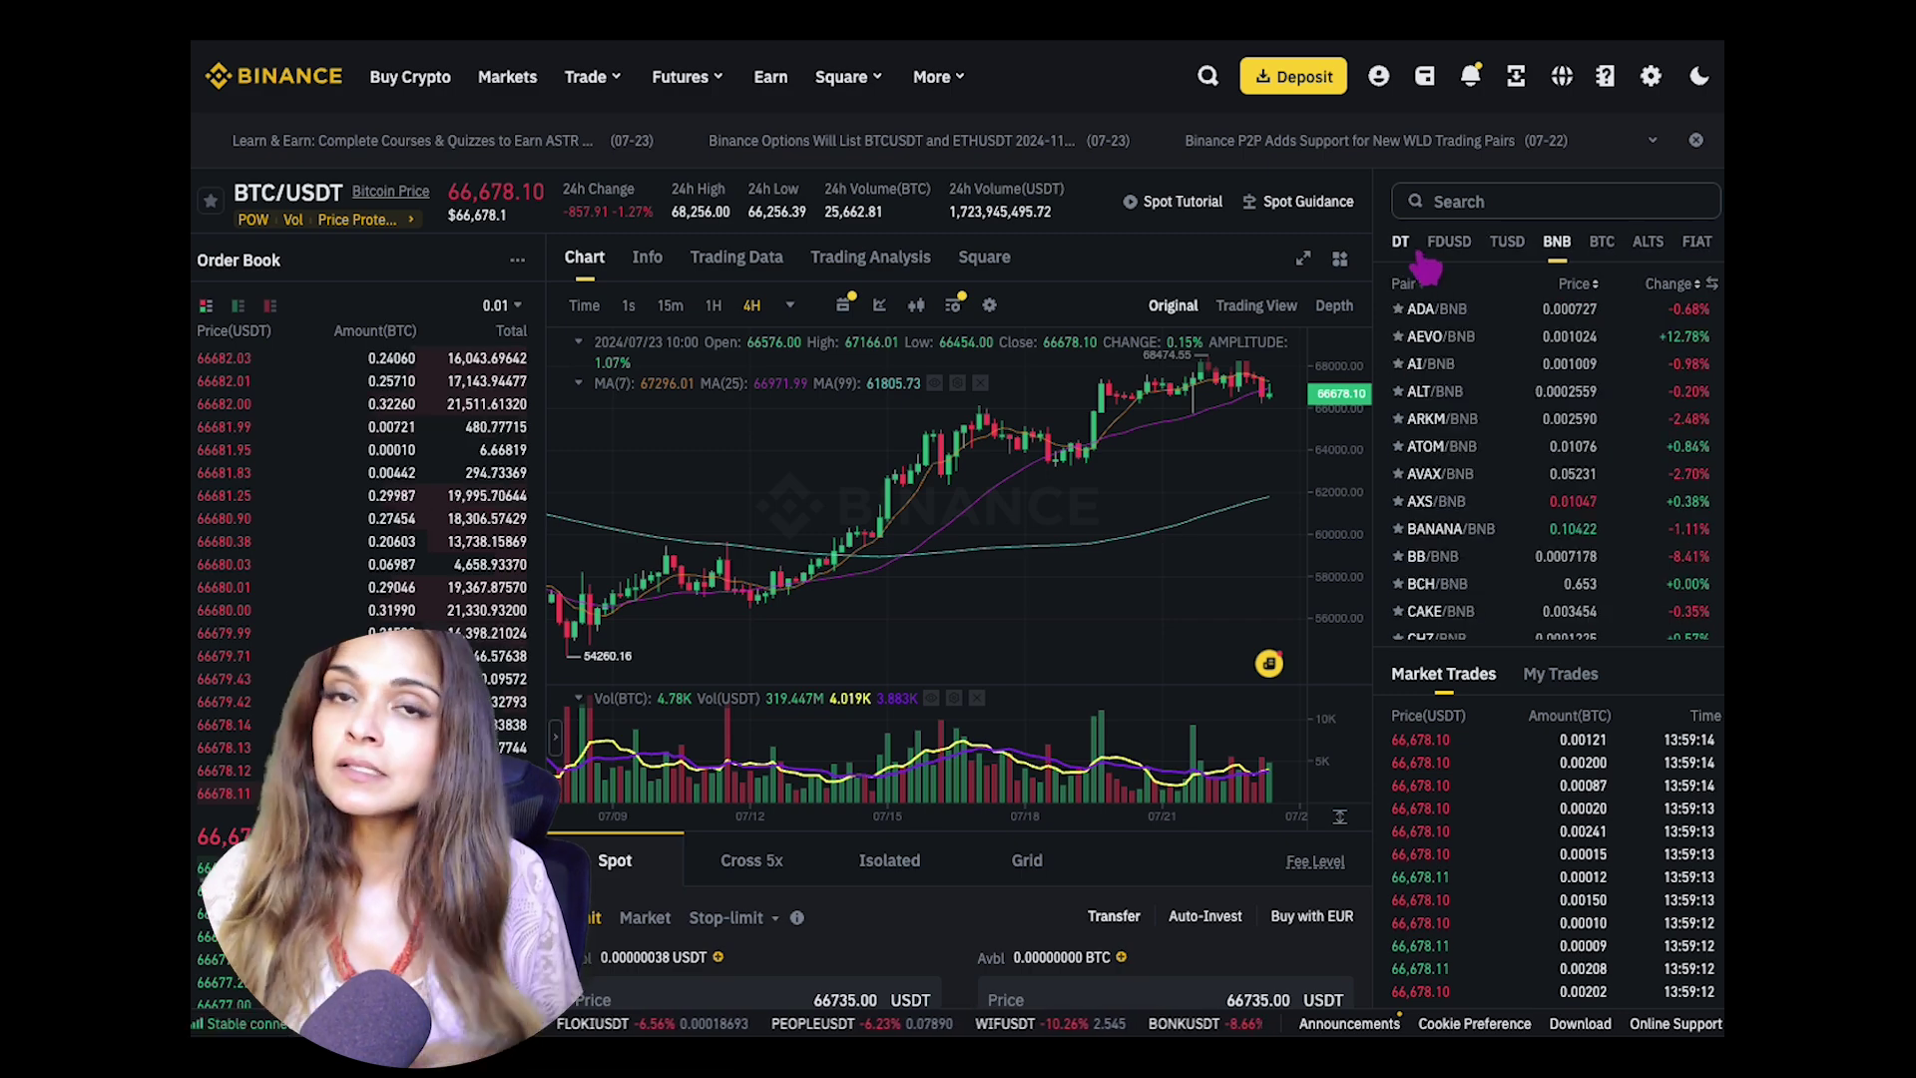
click(1421, 257)
Step: Examine the BTC/USDT price chart and the Spot order form with its available order types
scroll(643, 499, down, 2)
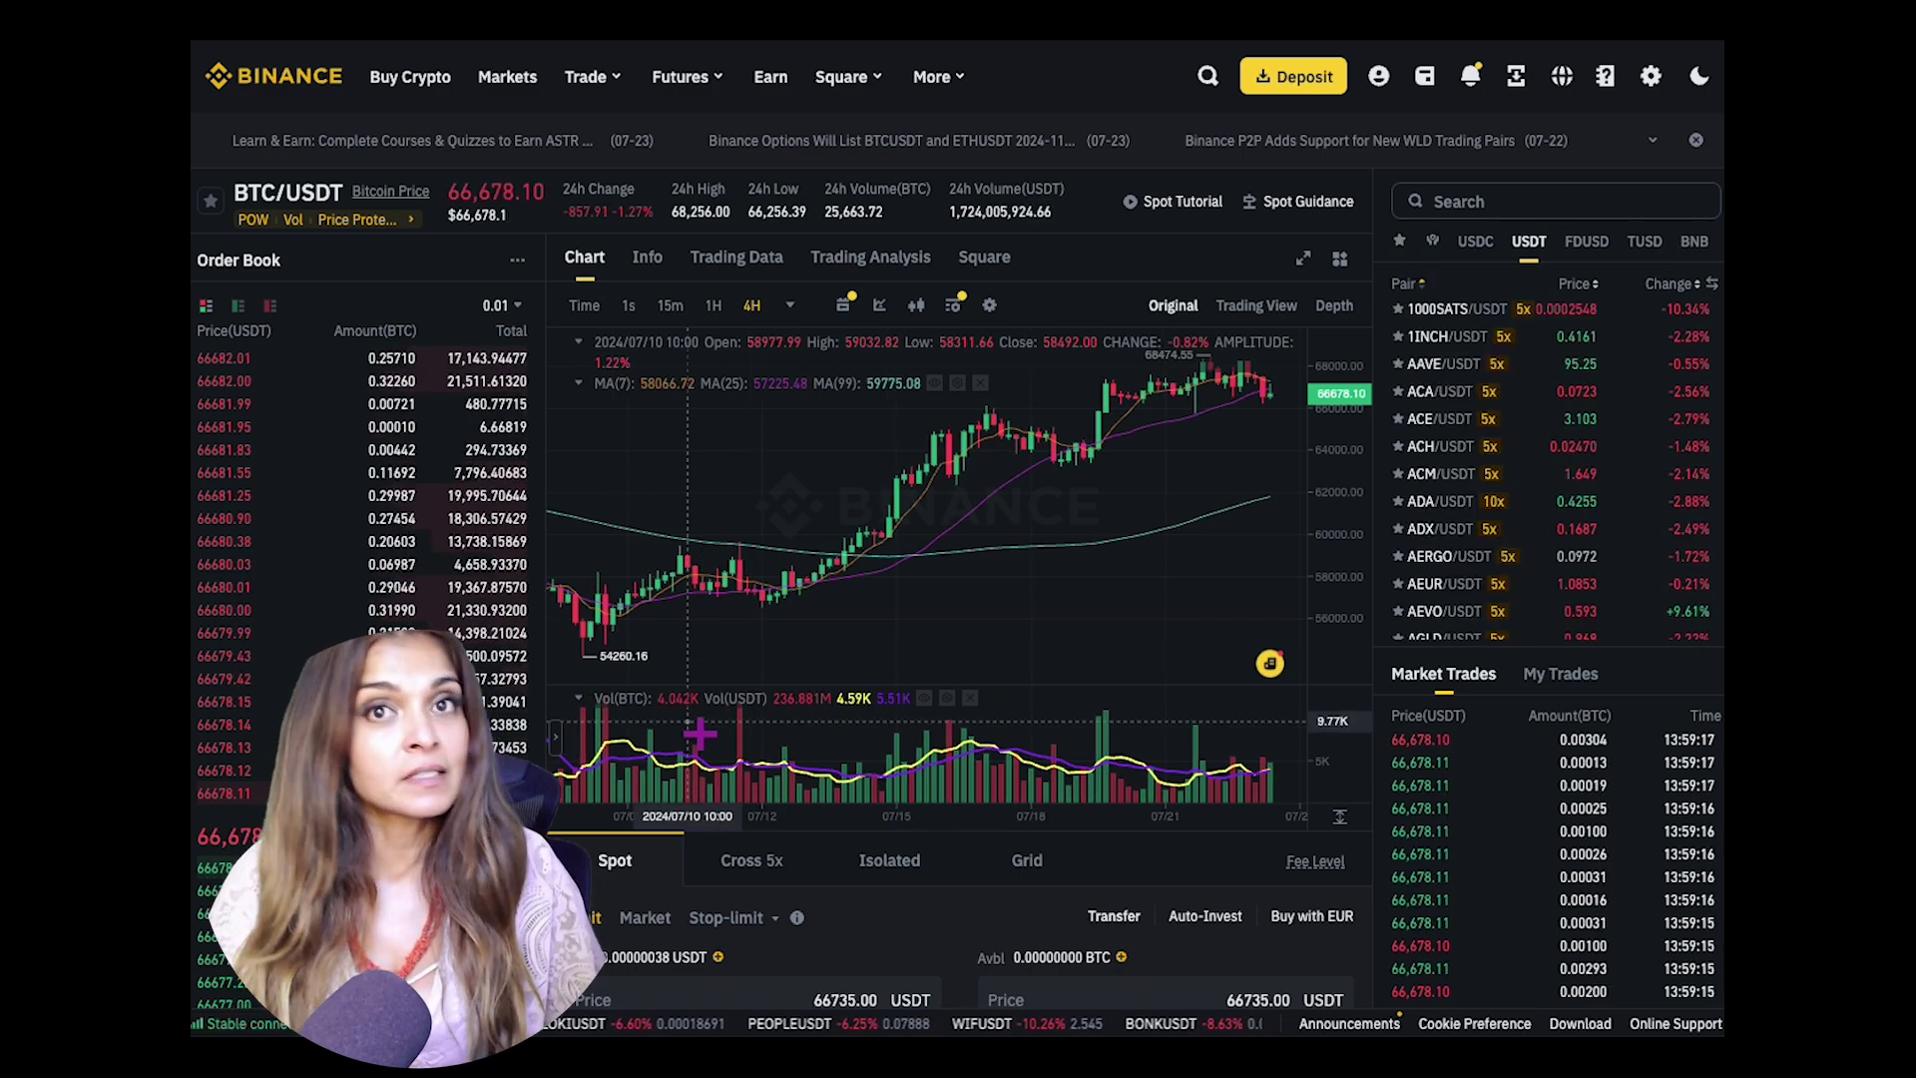
scroll(831, 864, down, 2)
scroll(831, 864, down, 5)
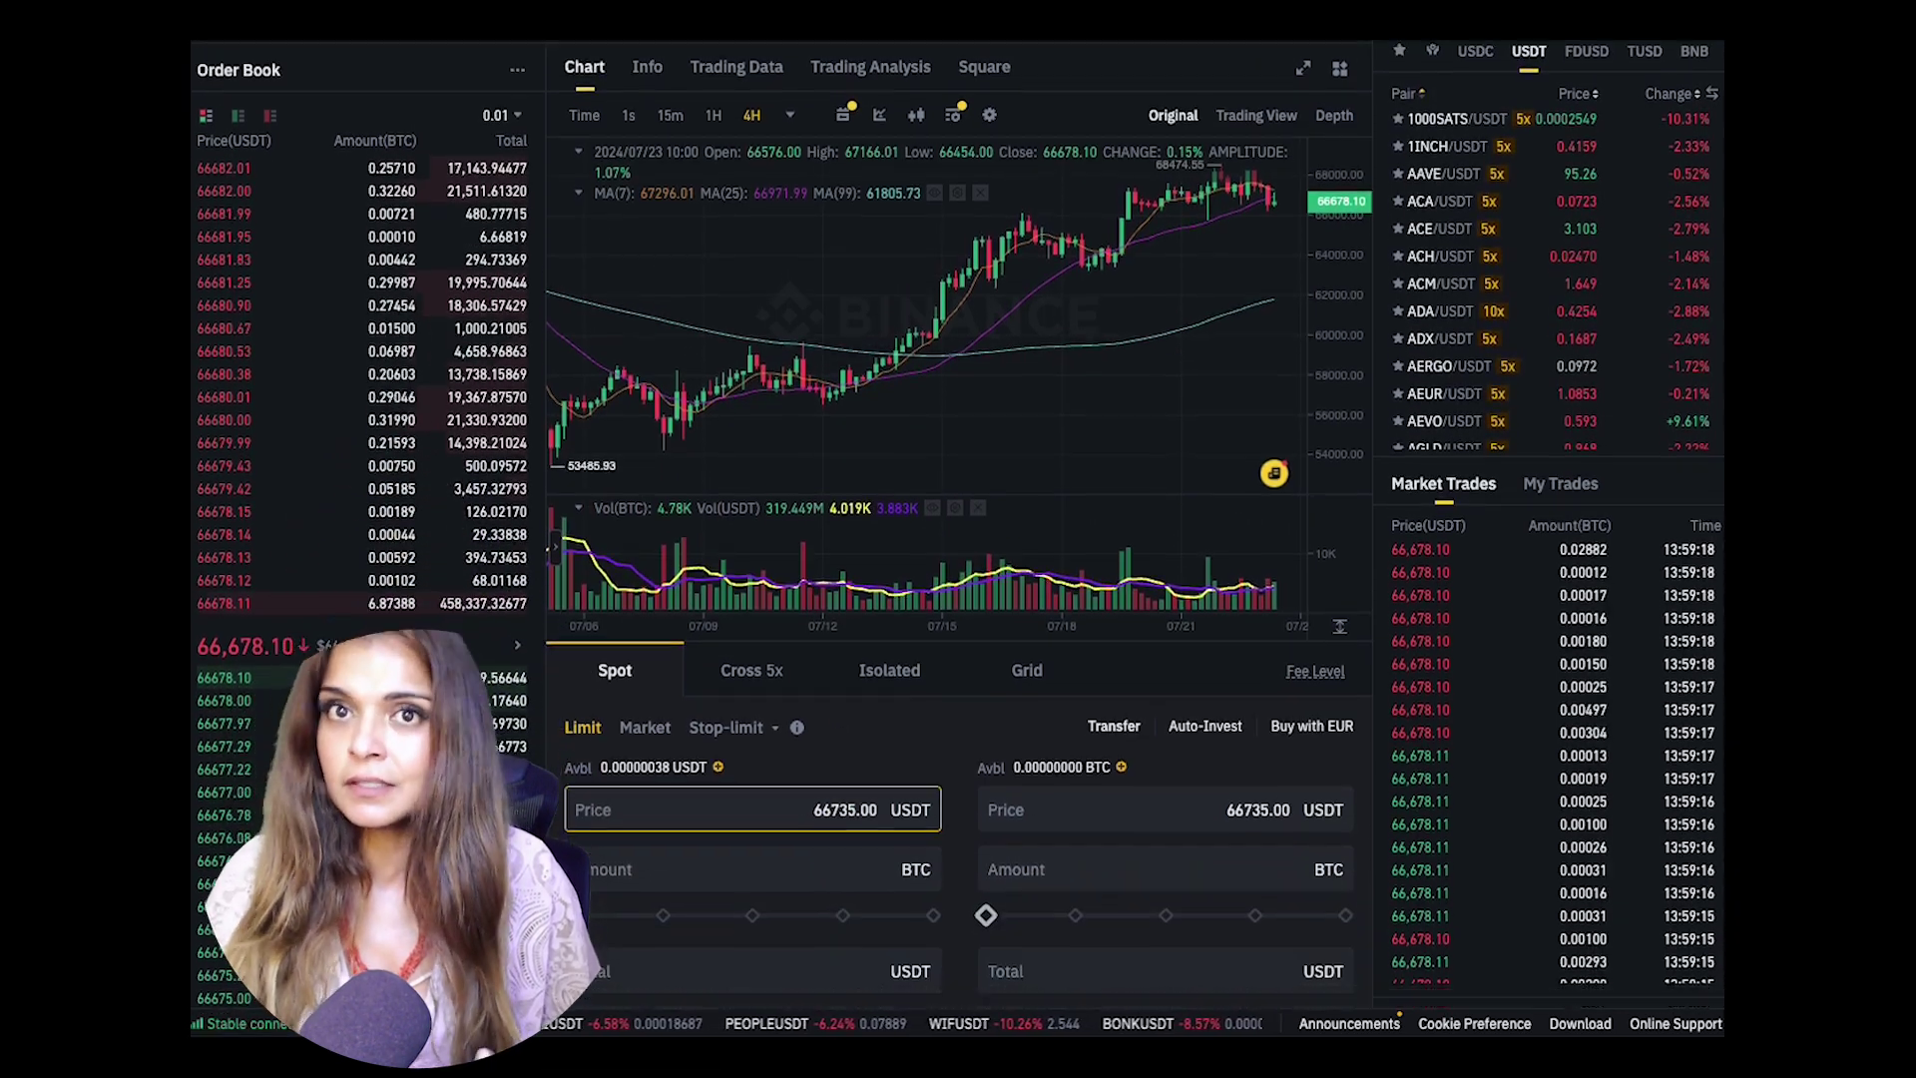
scroll(826, 866, up, 2)
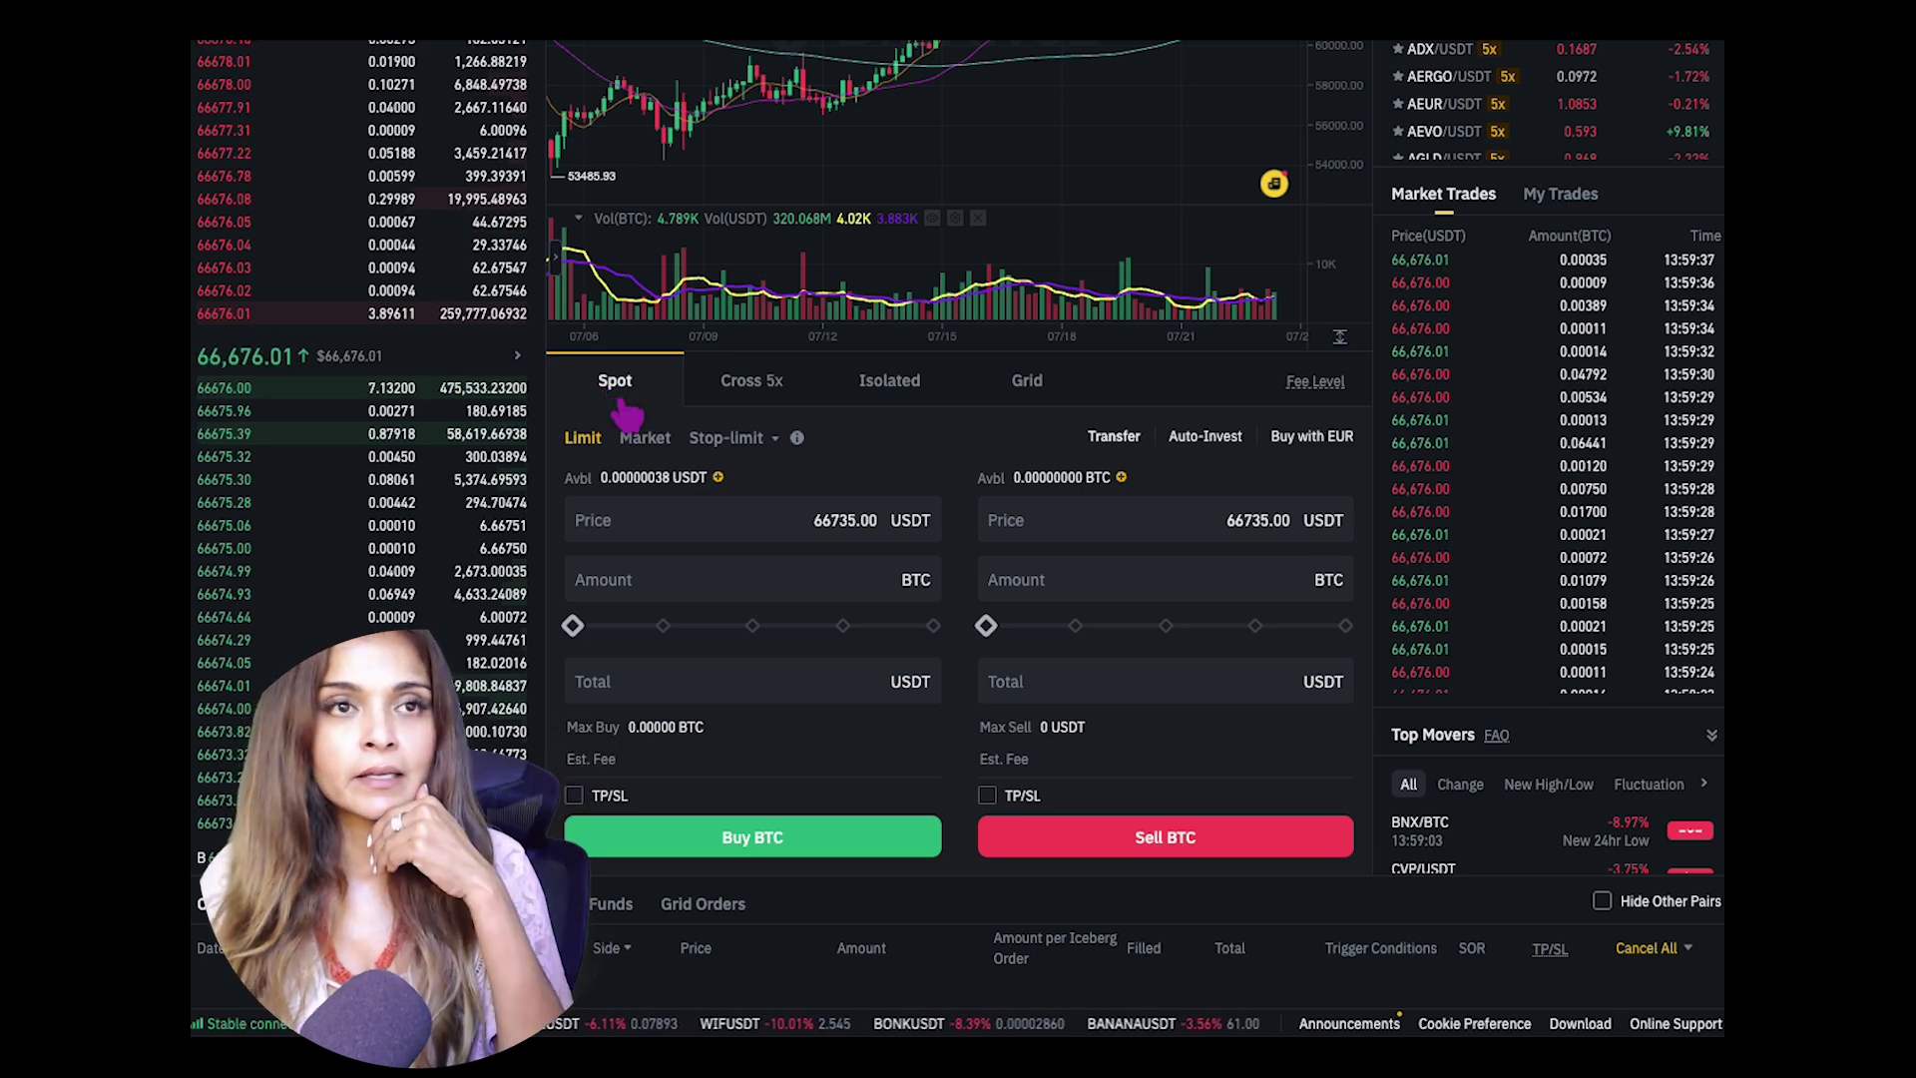
scroll(638, 468, up, 3)
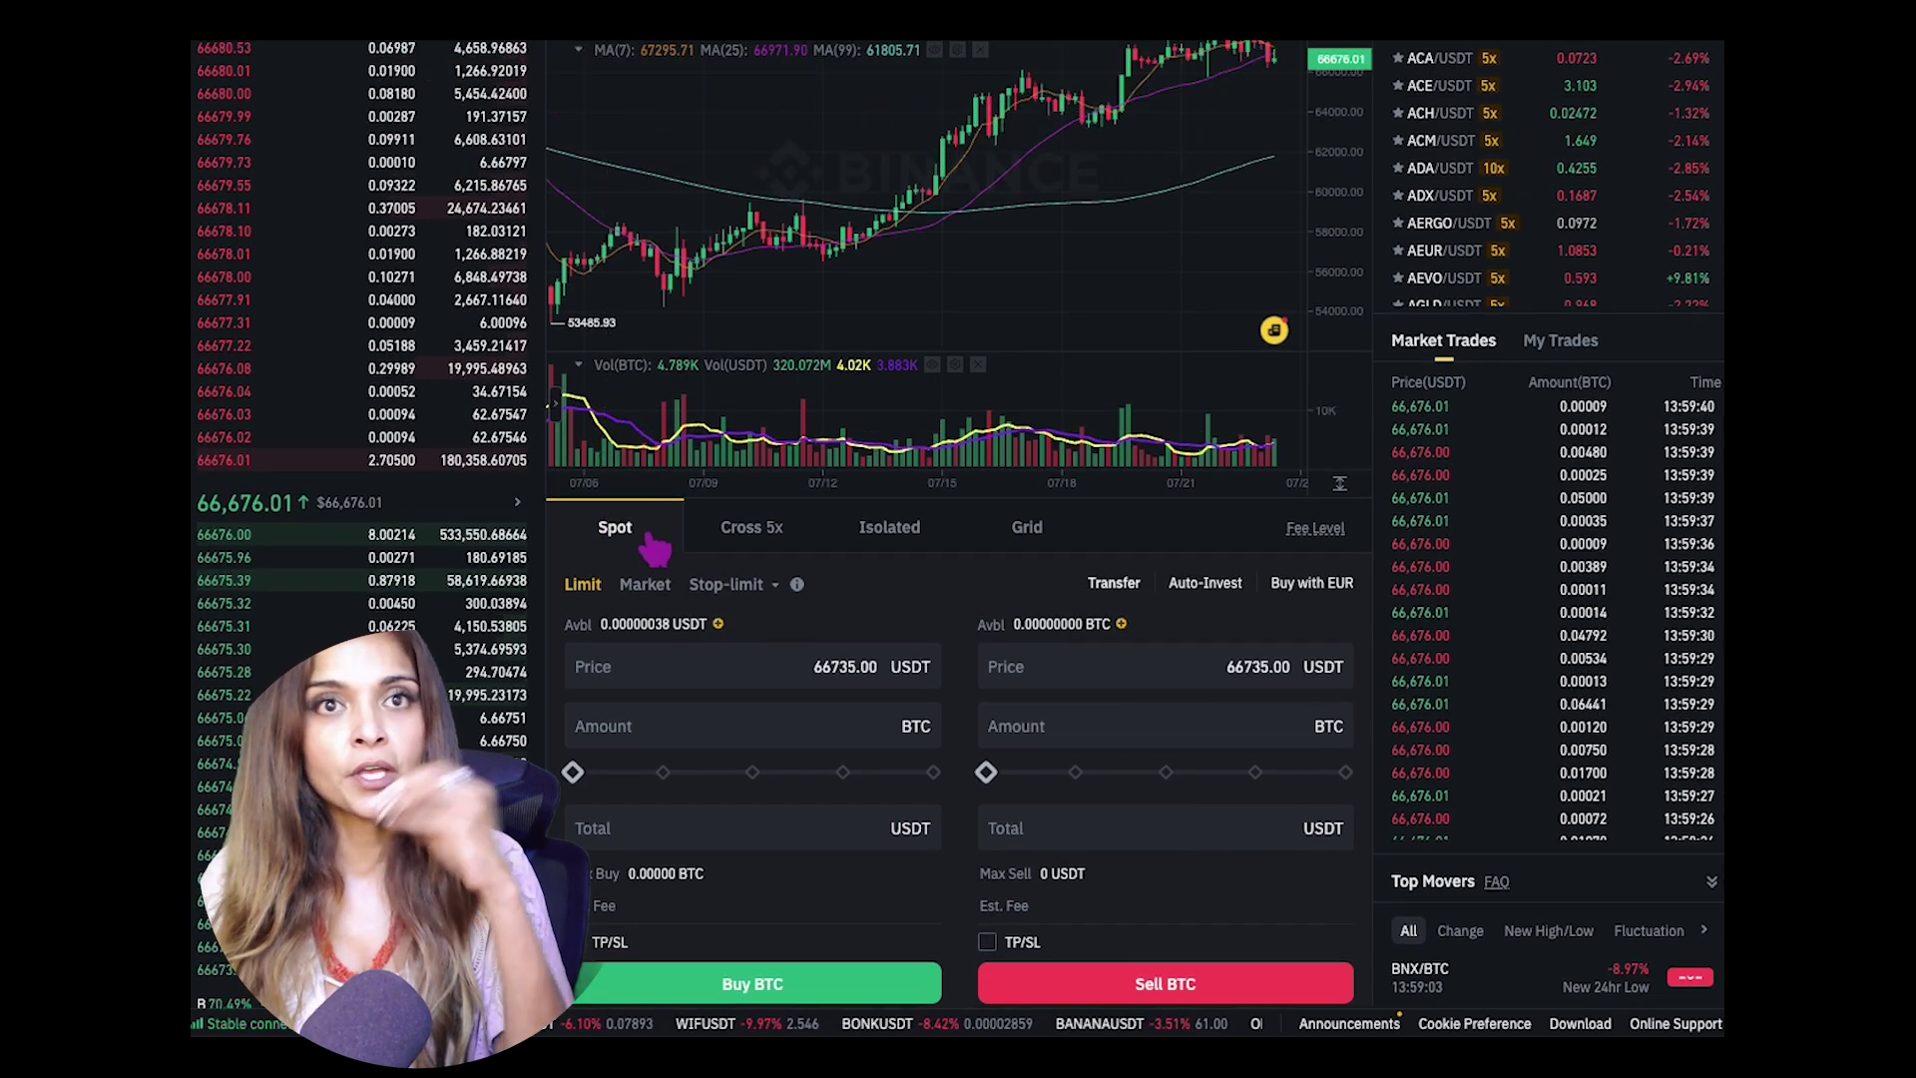
scroll(638, 529, up, 5)
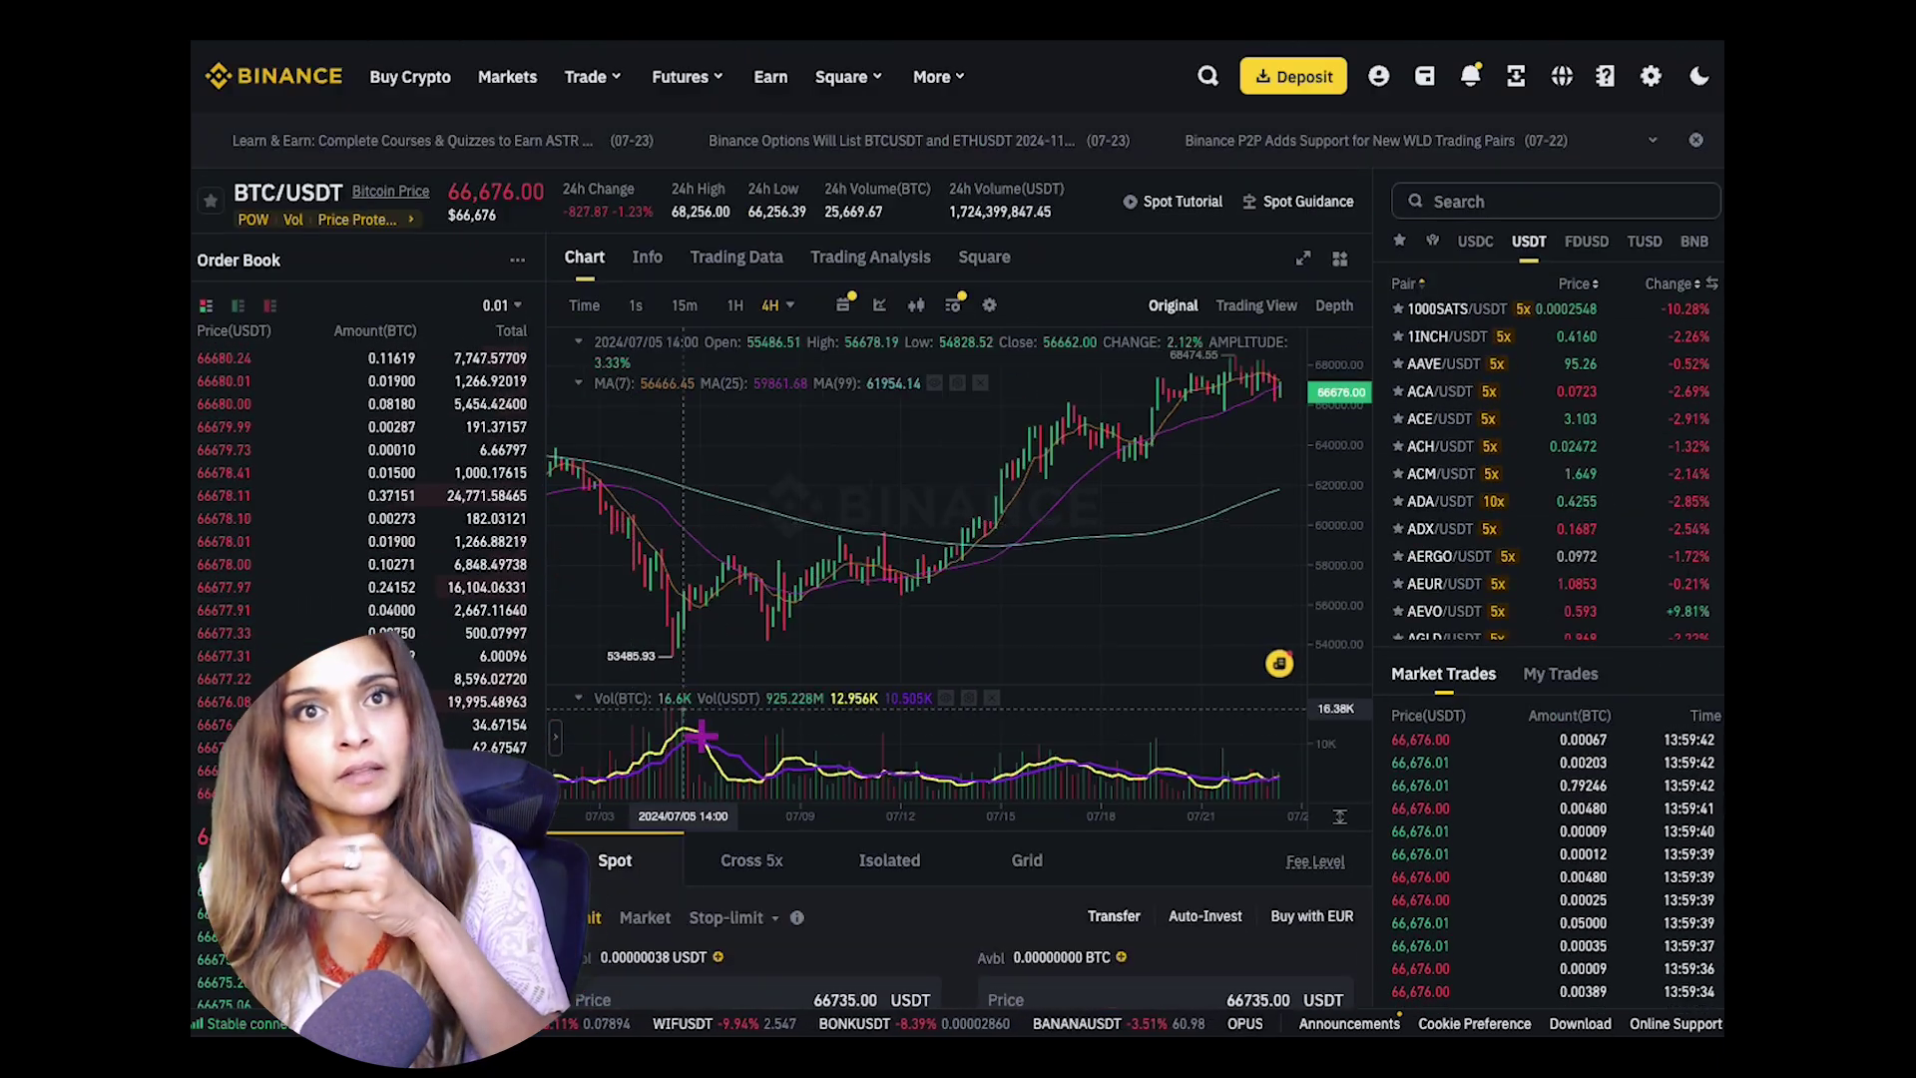
scroll(628, 519, down, 2)
scroll(678, 868, down, 5)
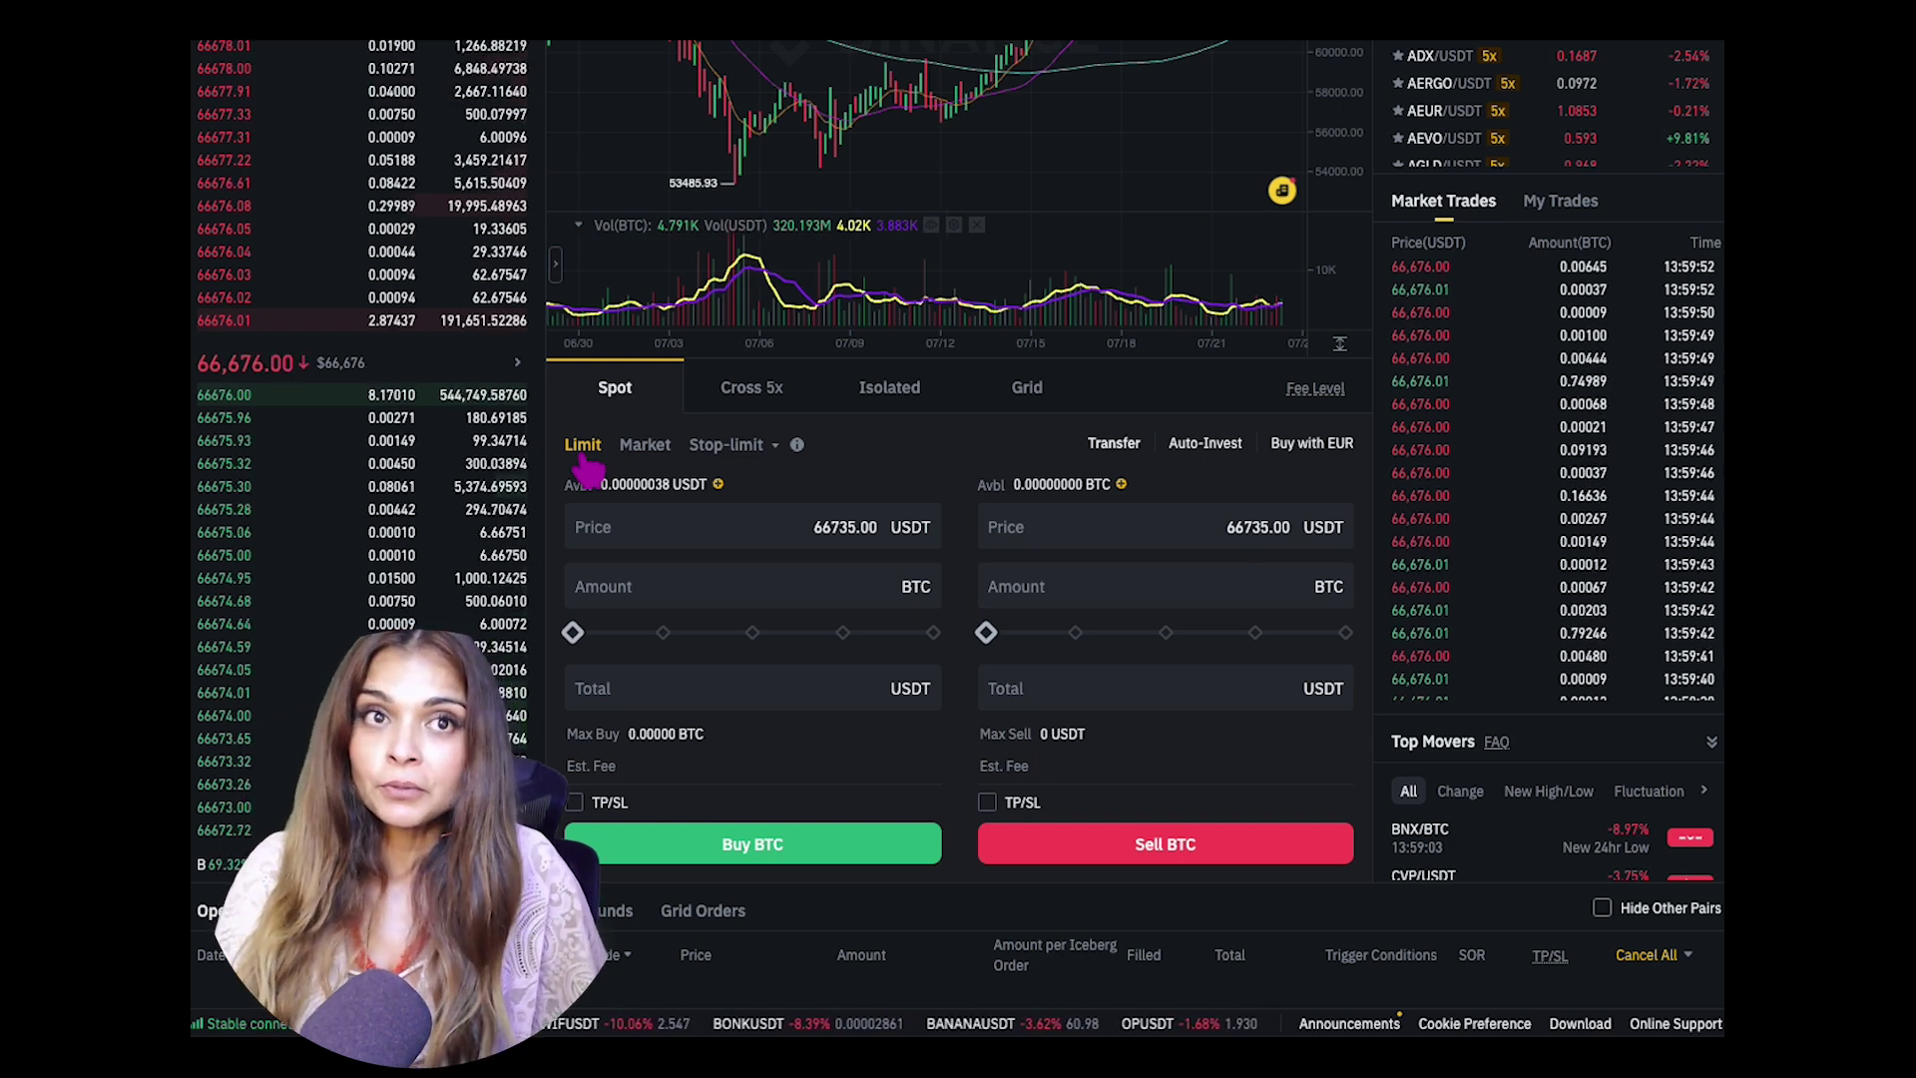
Step: View the Market order form, return the order type to Limit and compare it with the price chart
scroll(588, 477, up, 2)
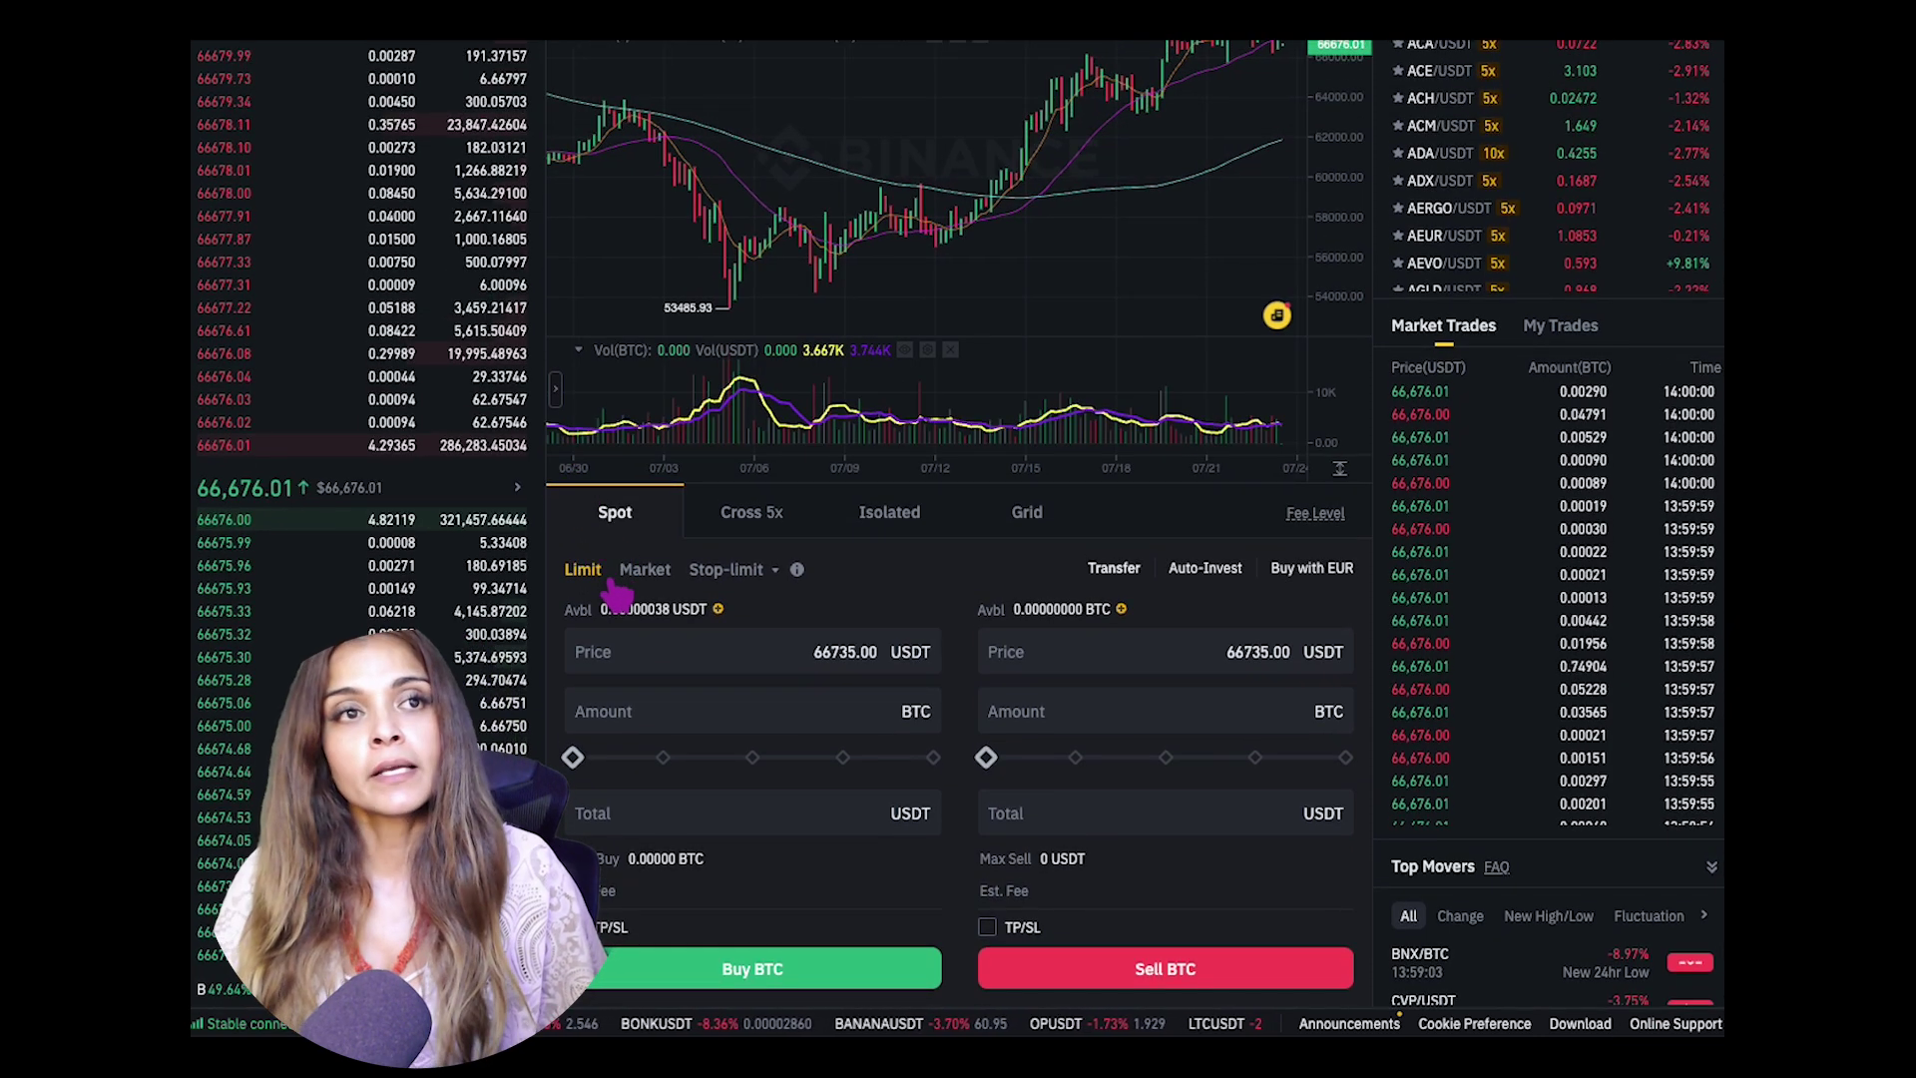
click(646, 585)
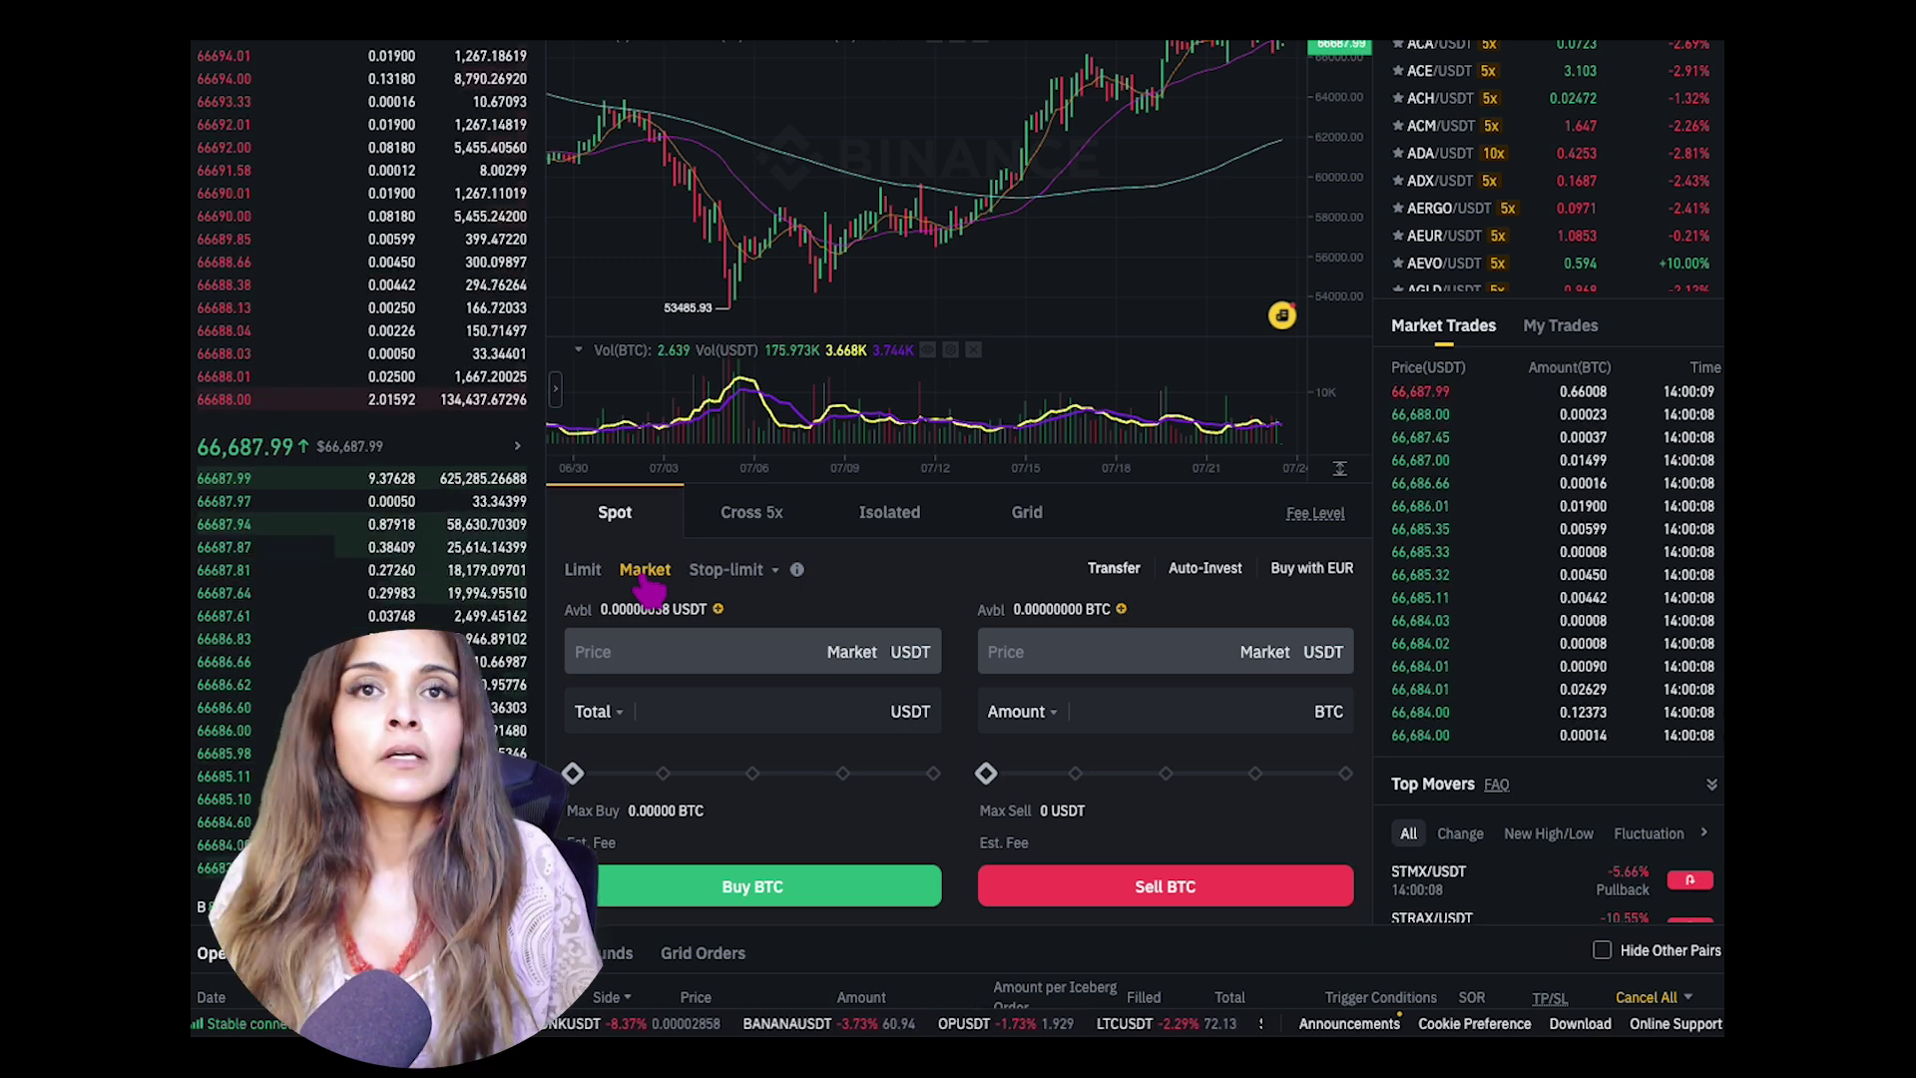
click(587, 570)
scroll(598, 578, down, 1)
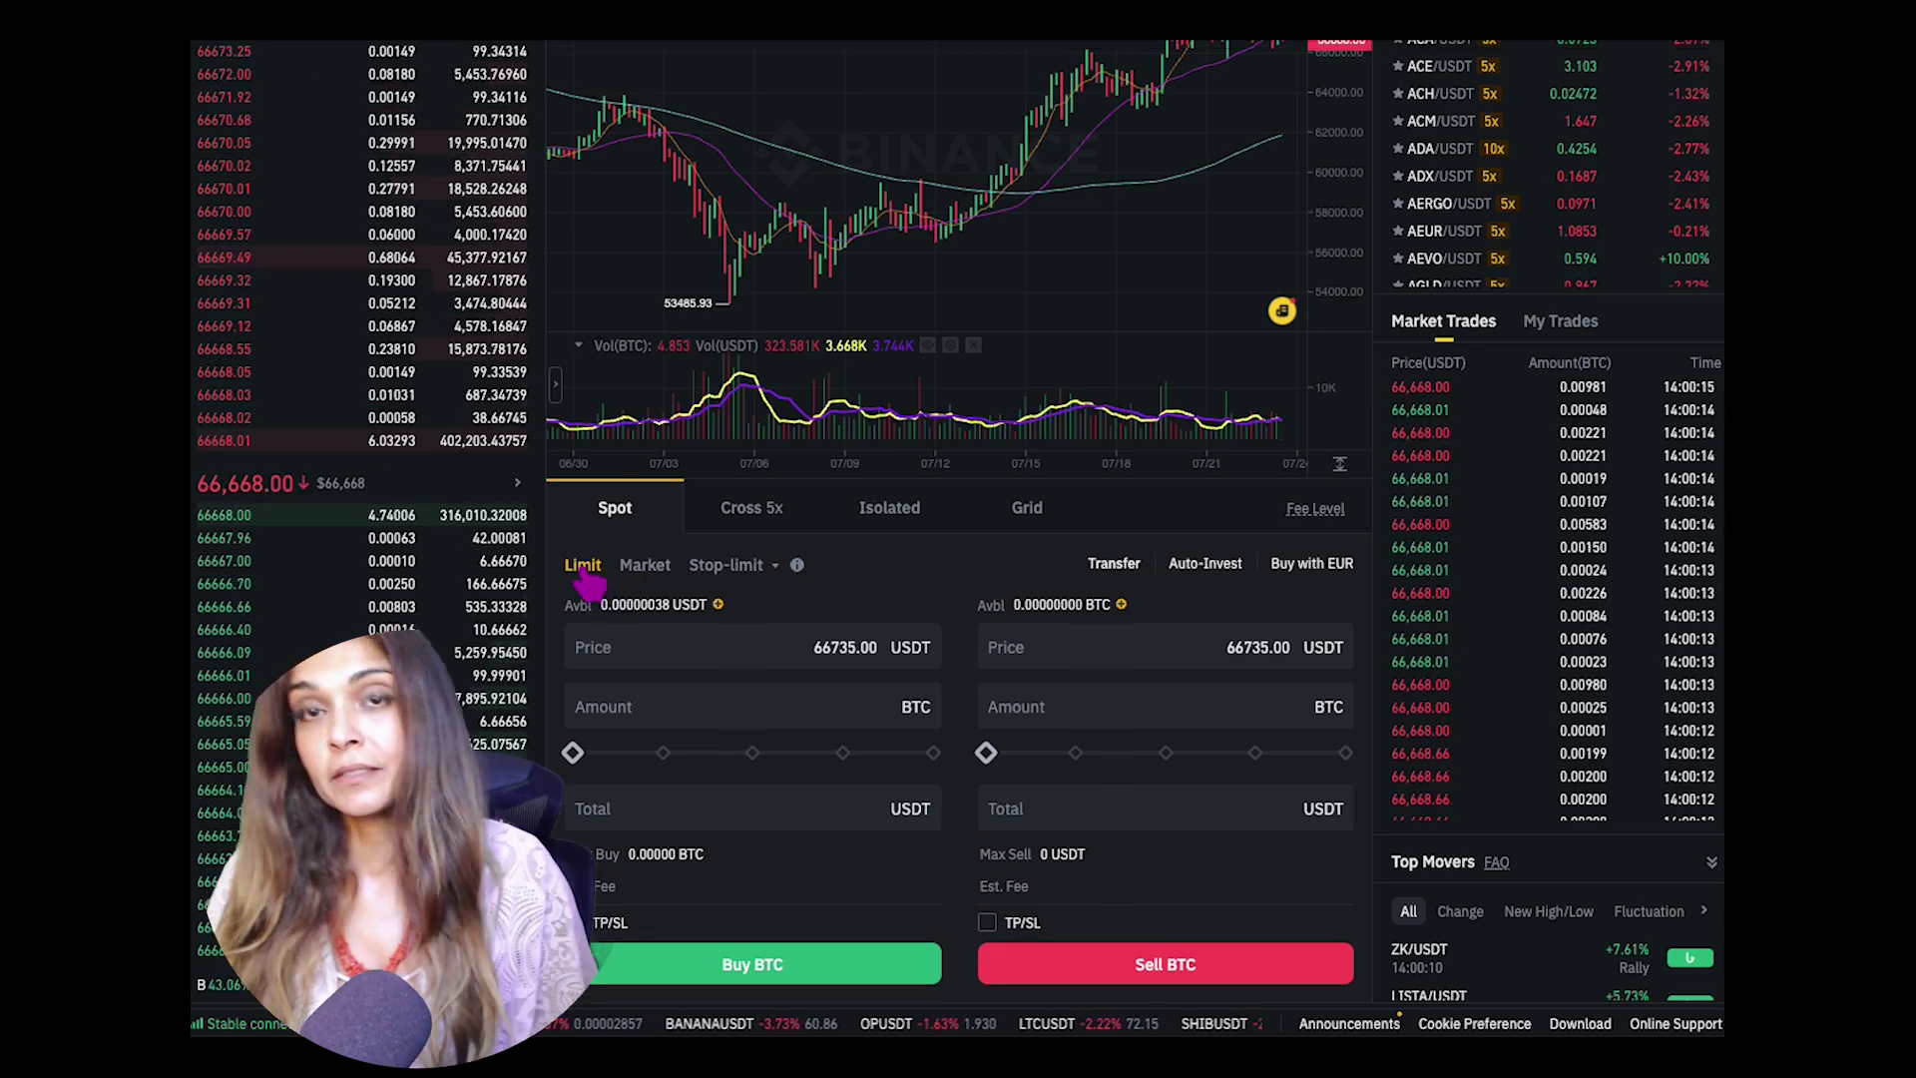
scroll(589, 584, up, 1)
scroll(589, 584, up, 1)
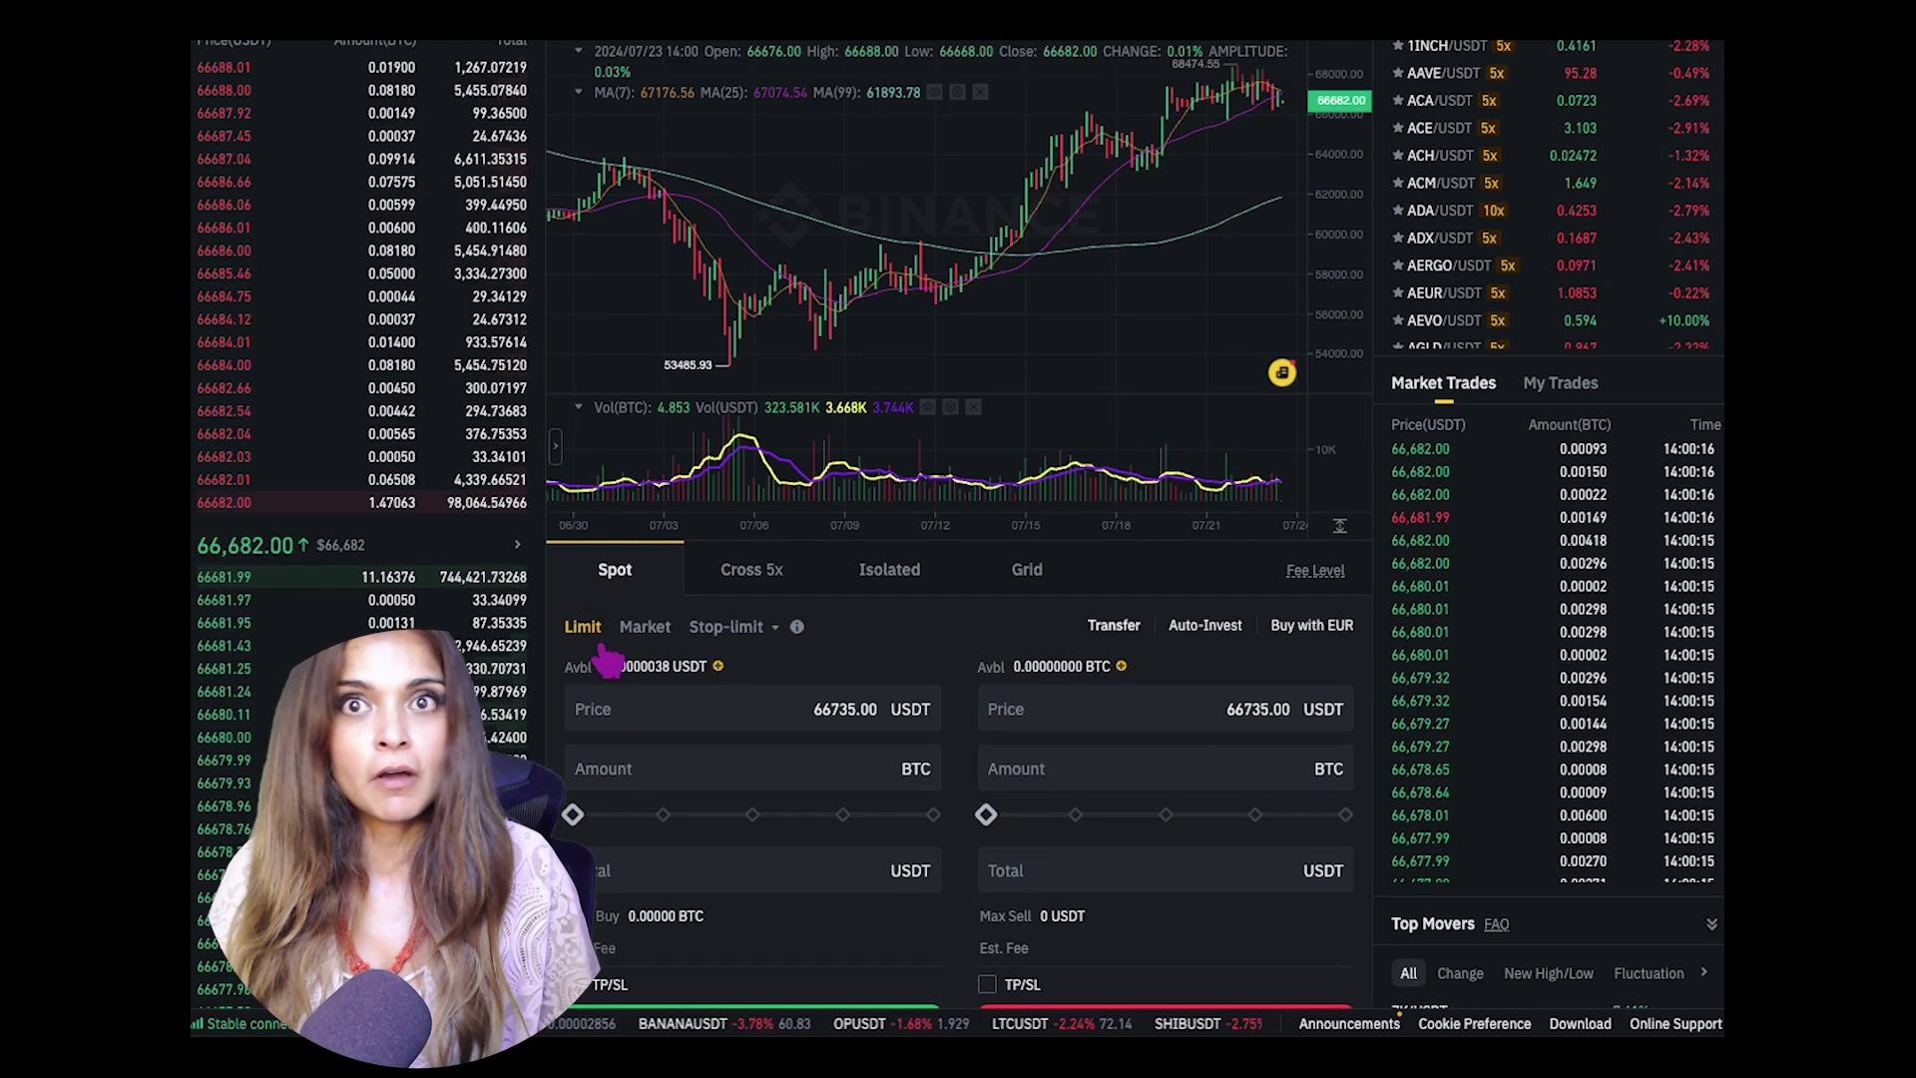
scroll(599, 664, up, 1)
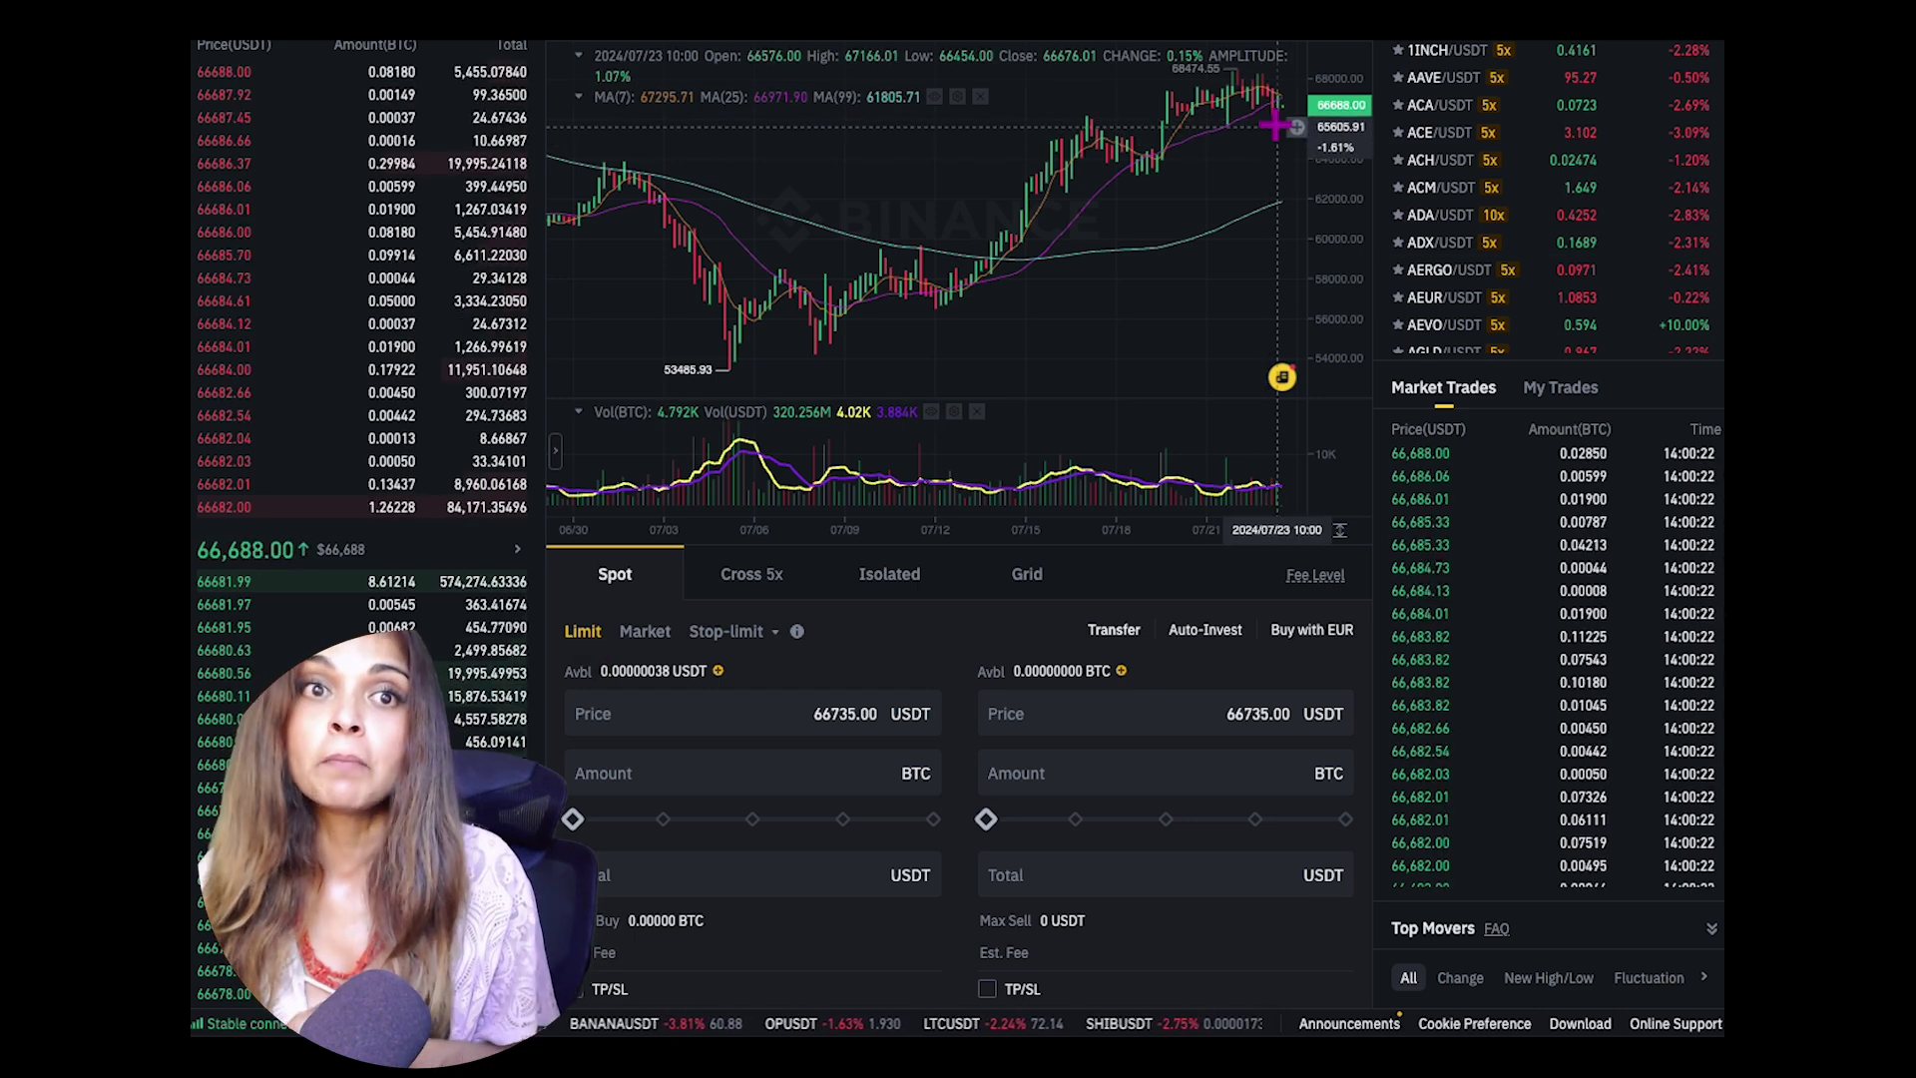
Step: Set the limit buy price to 65000 USDT and the buy amount to 25% of the available balance
click(766, 778)
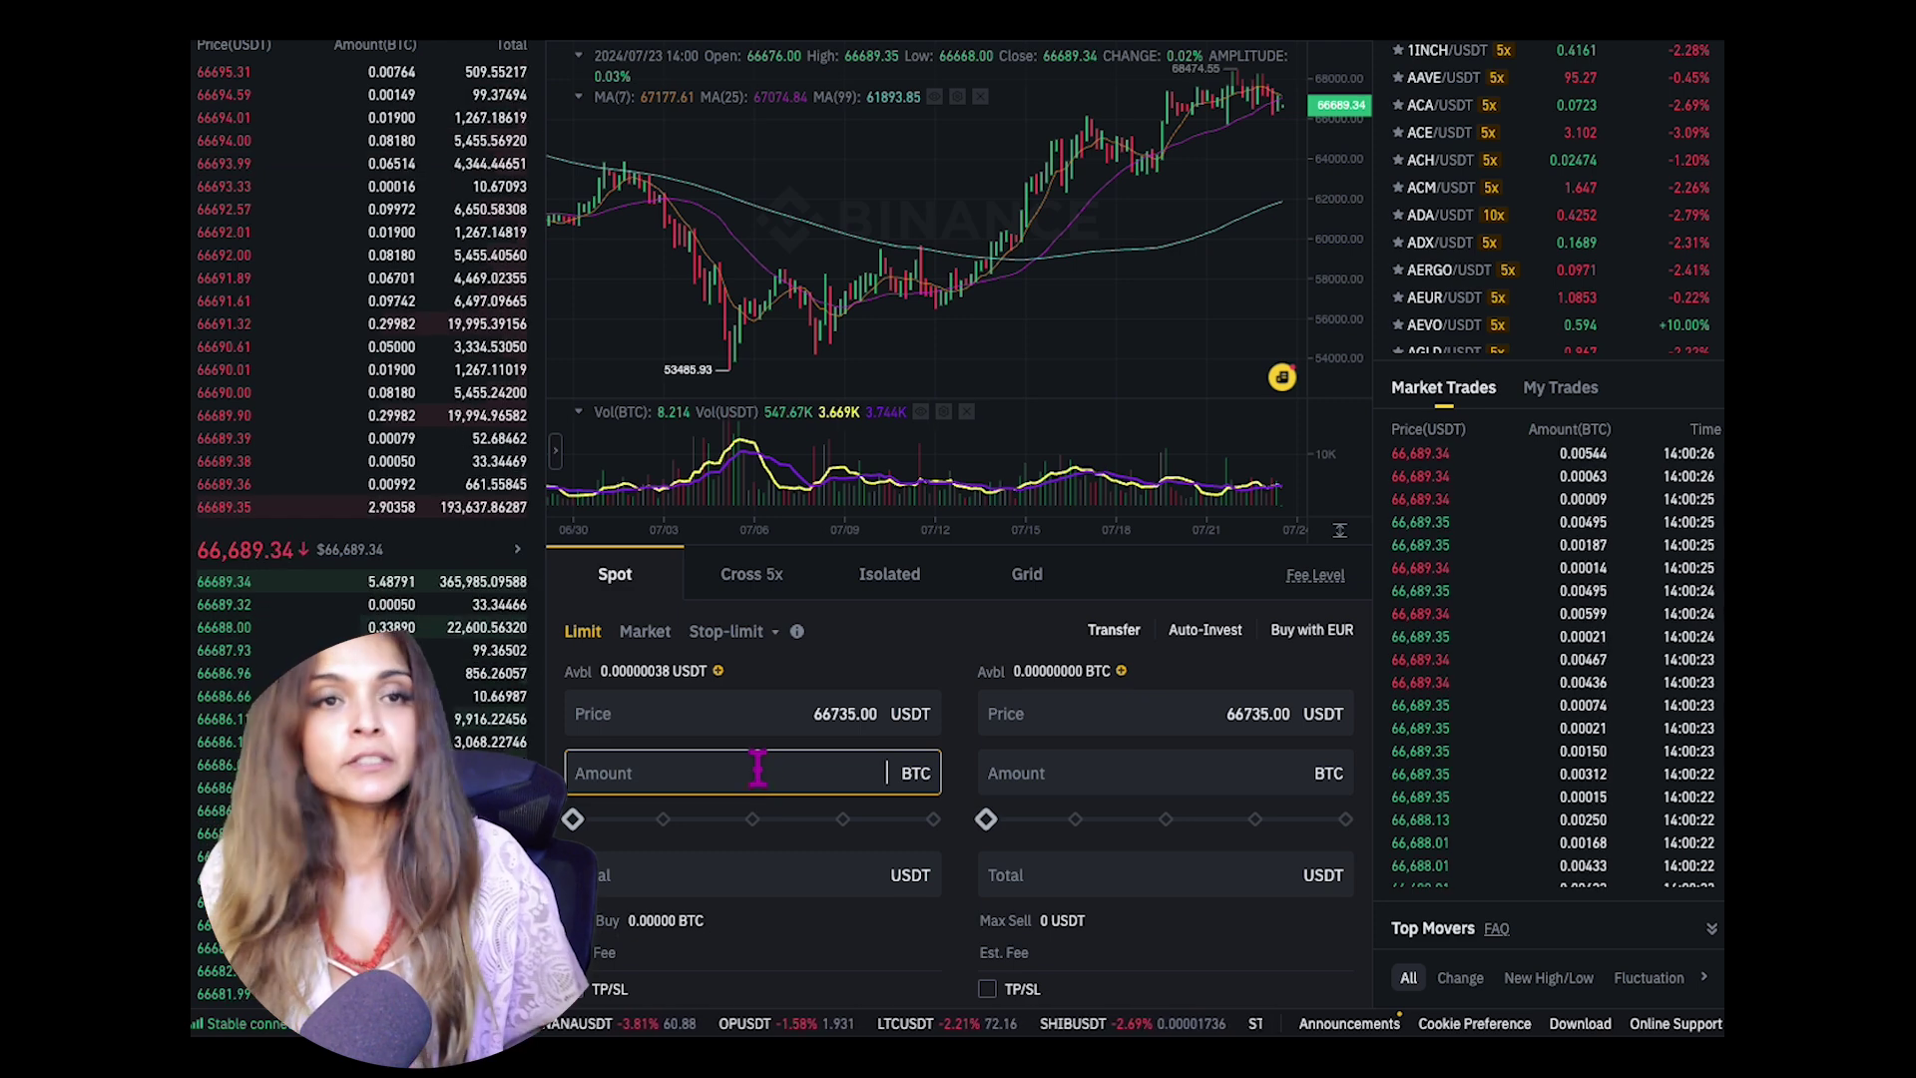
drag(822, 724, 856, 716)
text(5000)
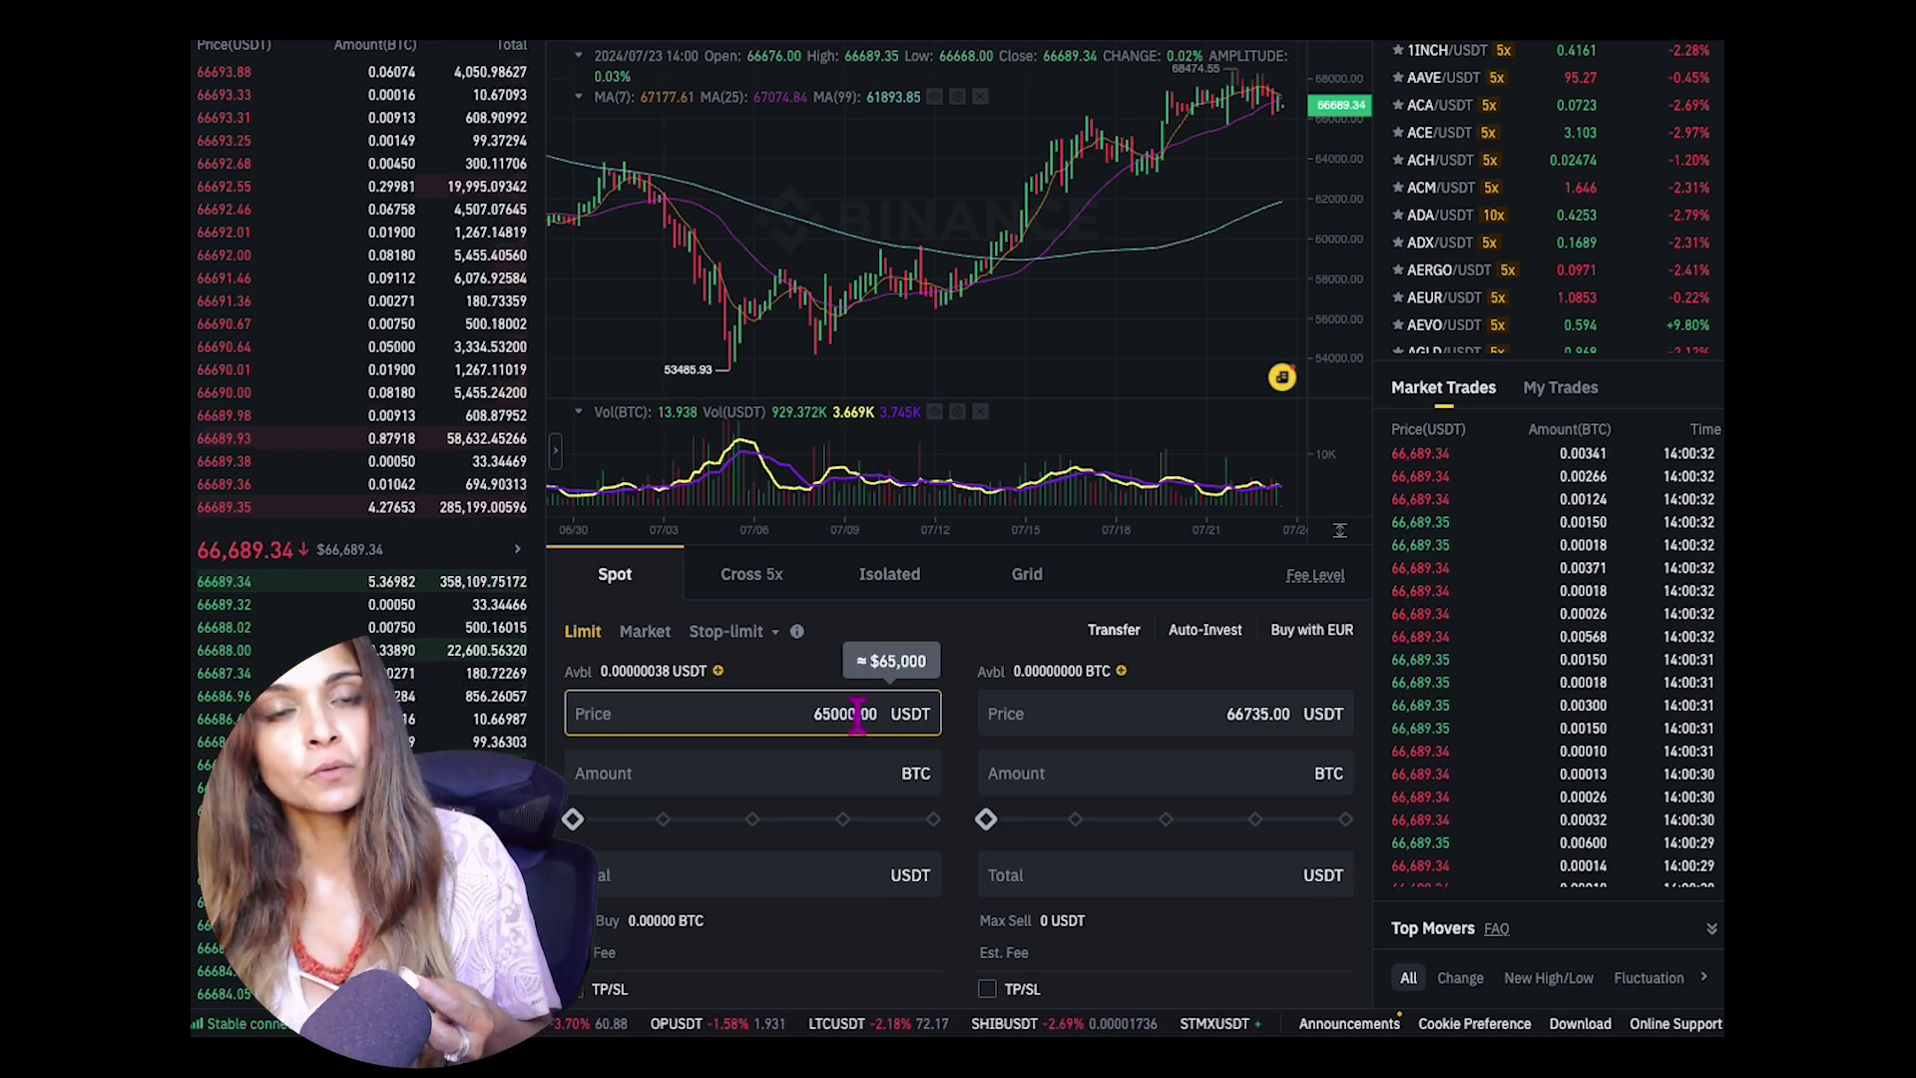
mouse_move(692, 838)
mouse_down()
mouse_move(719, 828)
mouse_move(663, 838)
mouse_up()
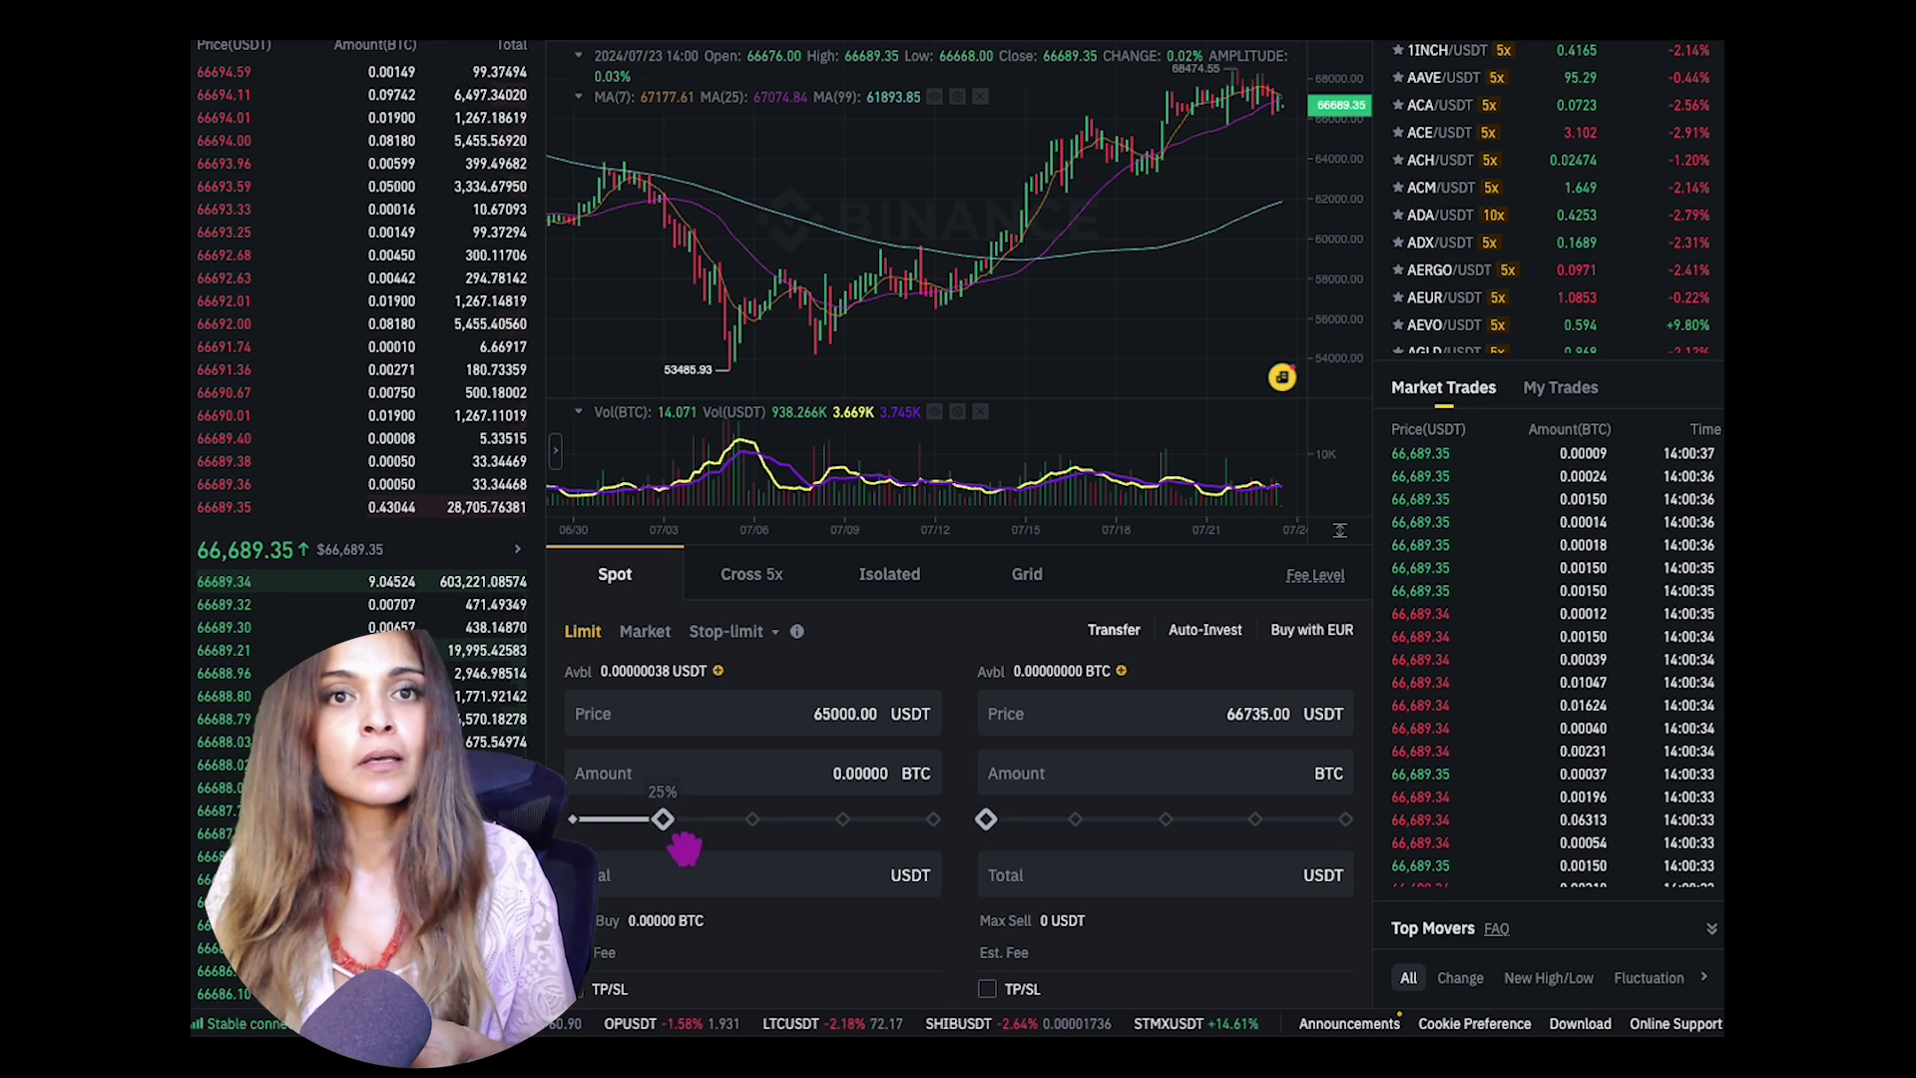
Step: Set the limit sell price to 70000 USDT and the sell amount to 50% of the available BTC
click(674, 860)
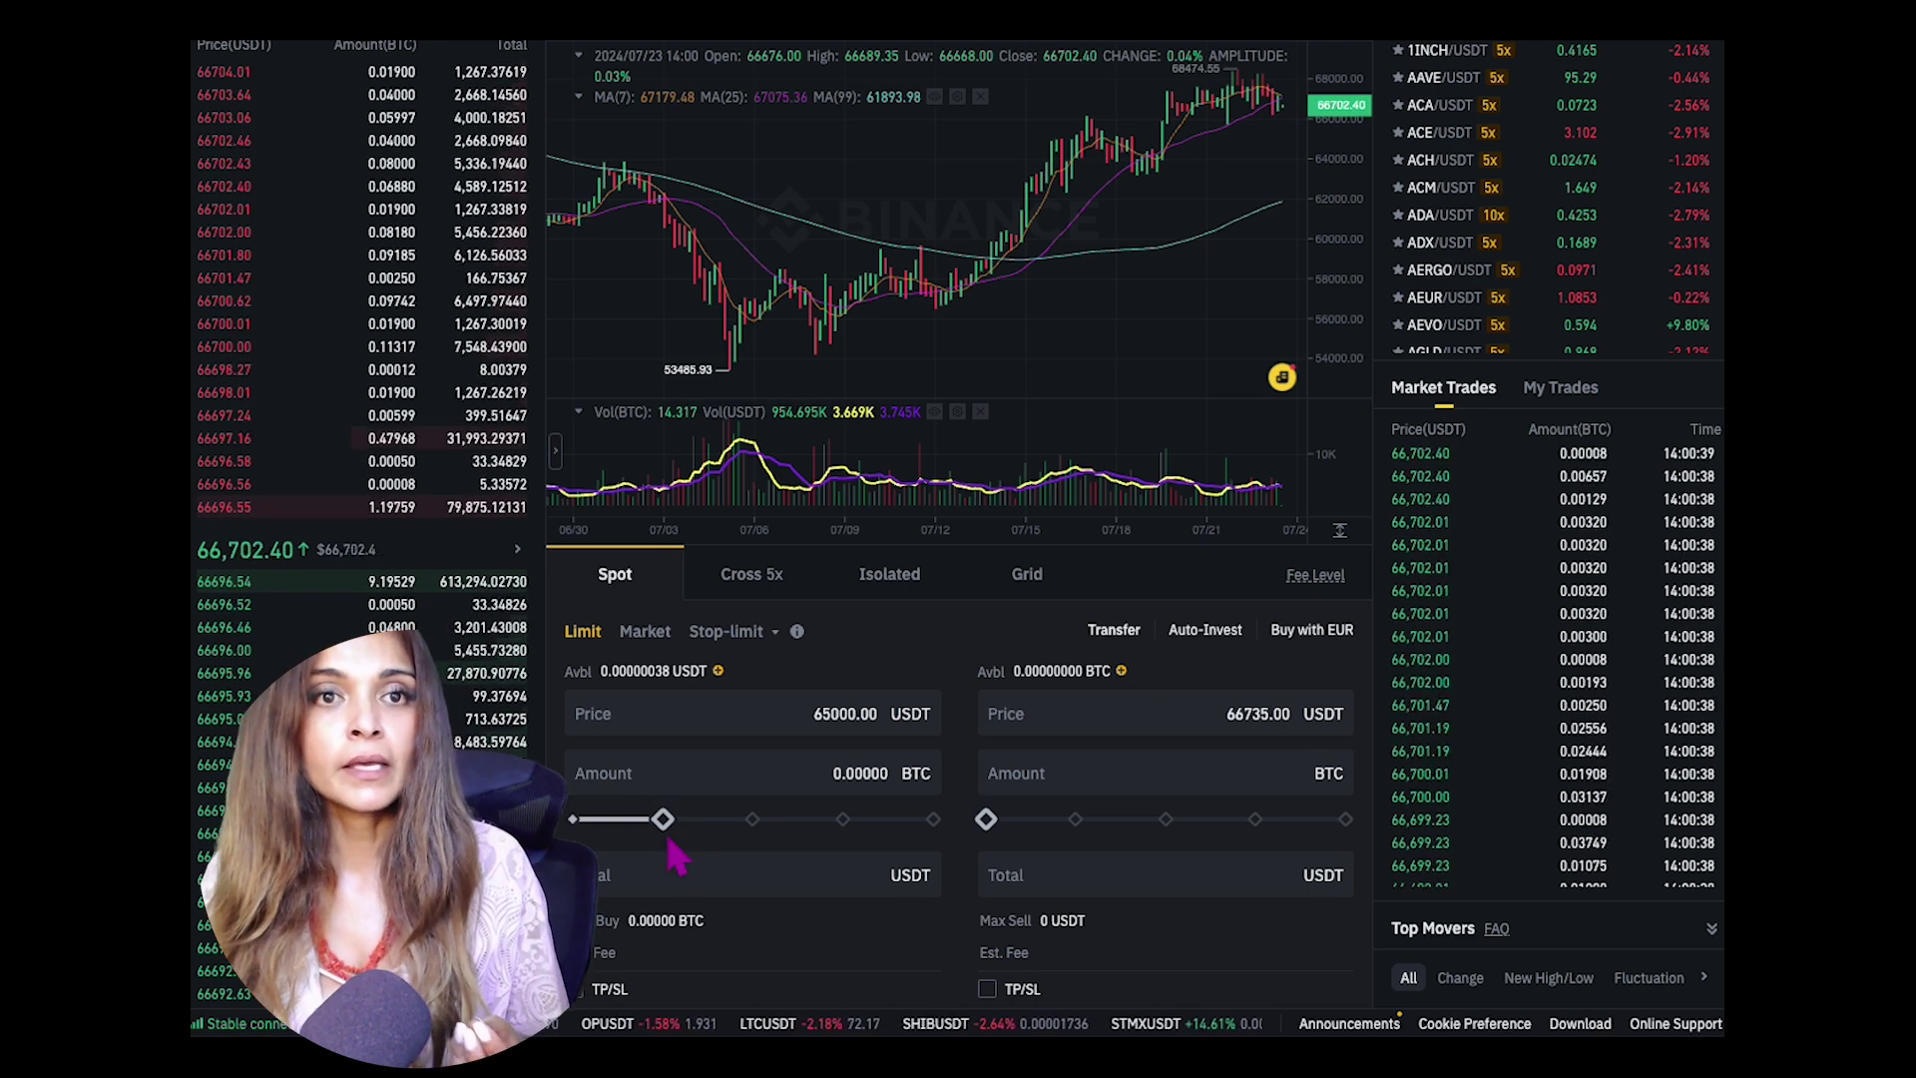
scroll(672, 843, down, 2)
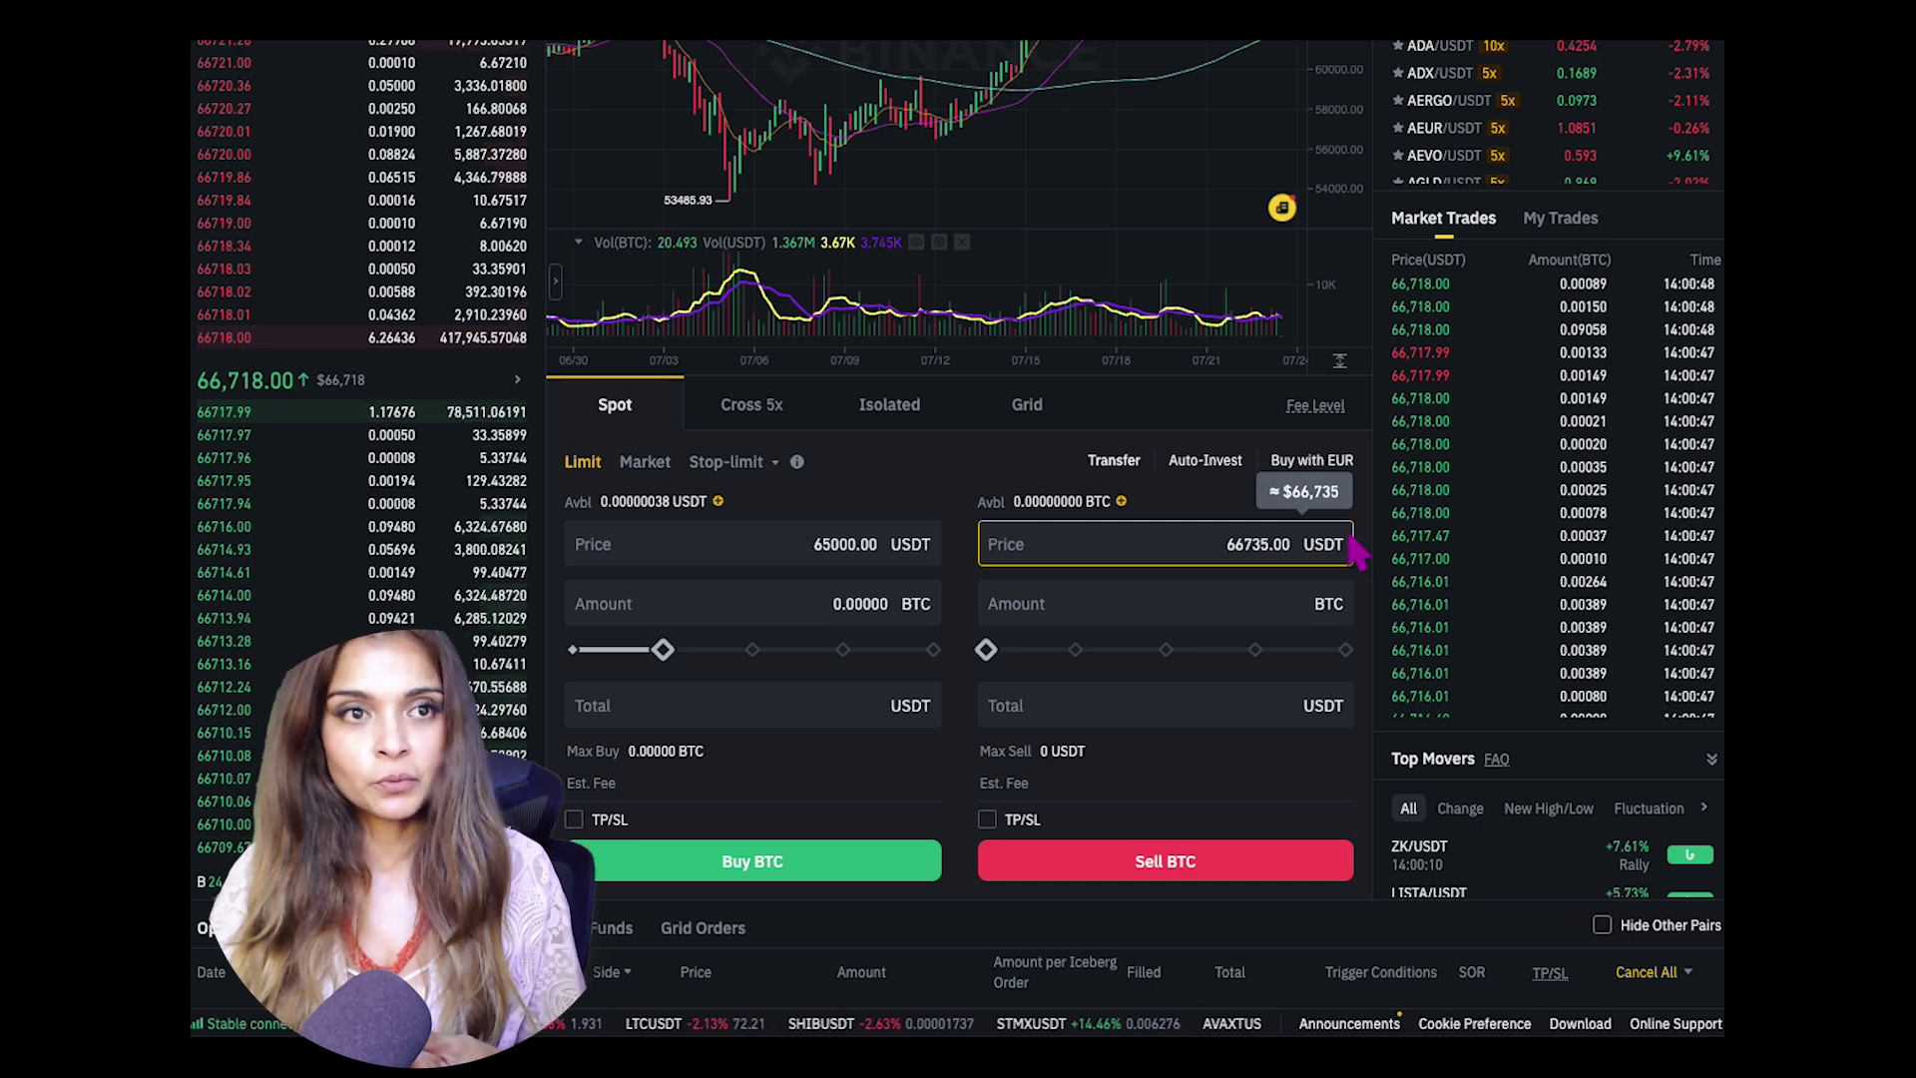
drag(1292, 546, 1222, 547)
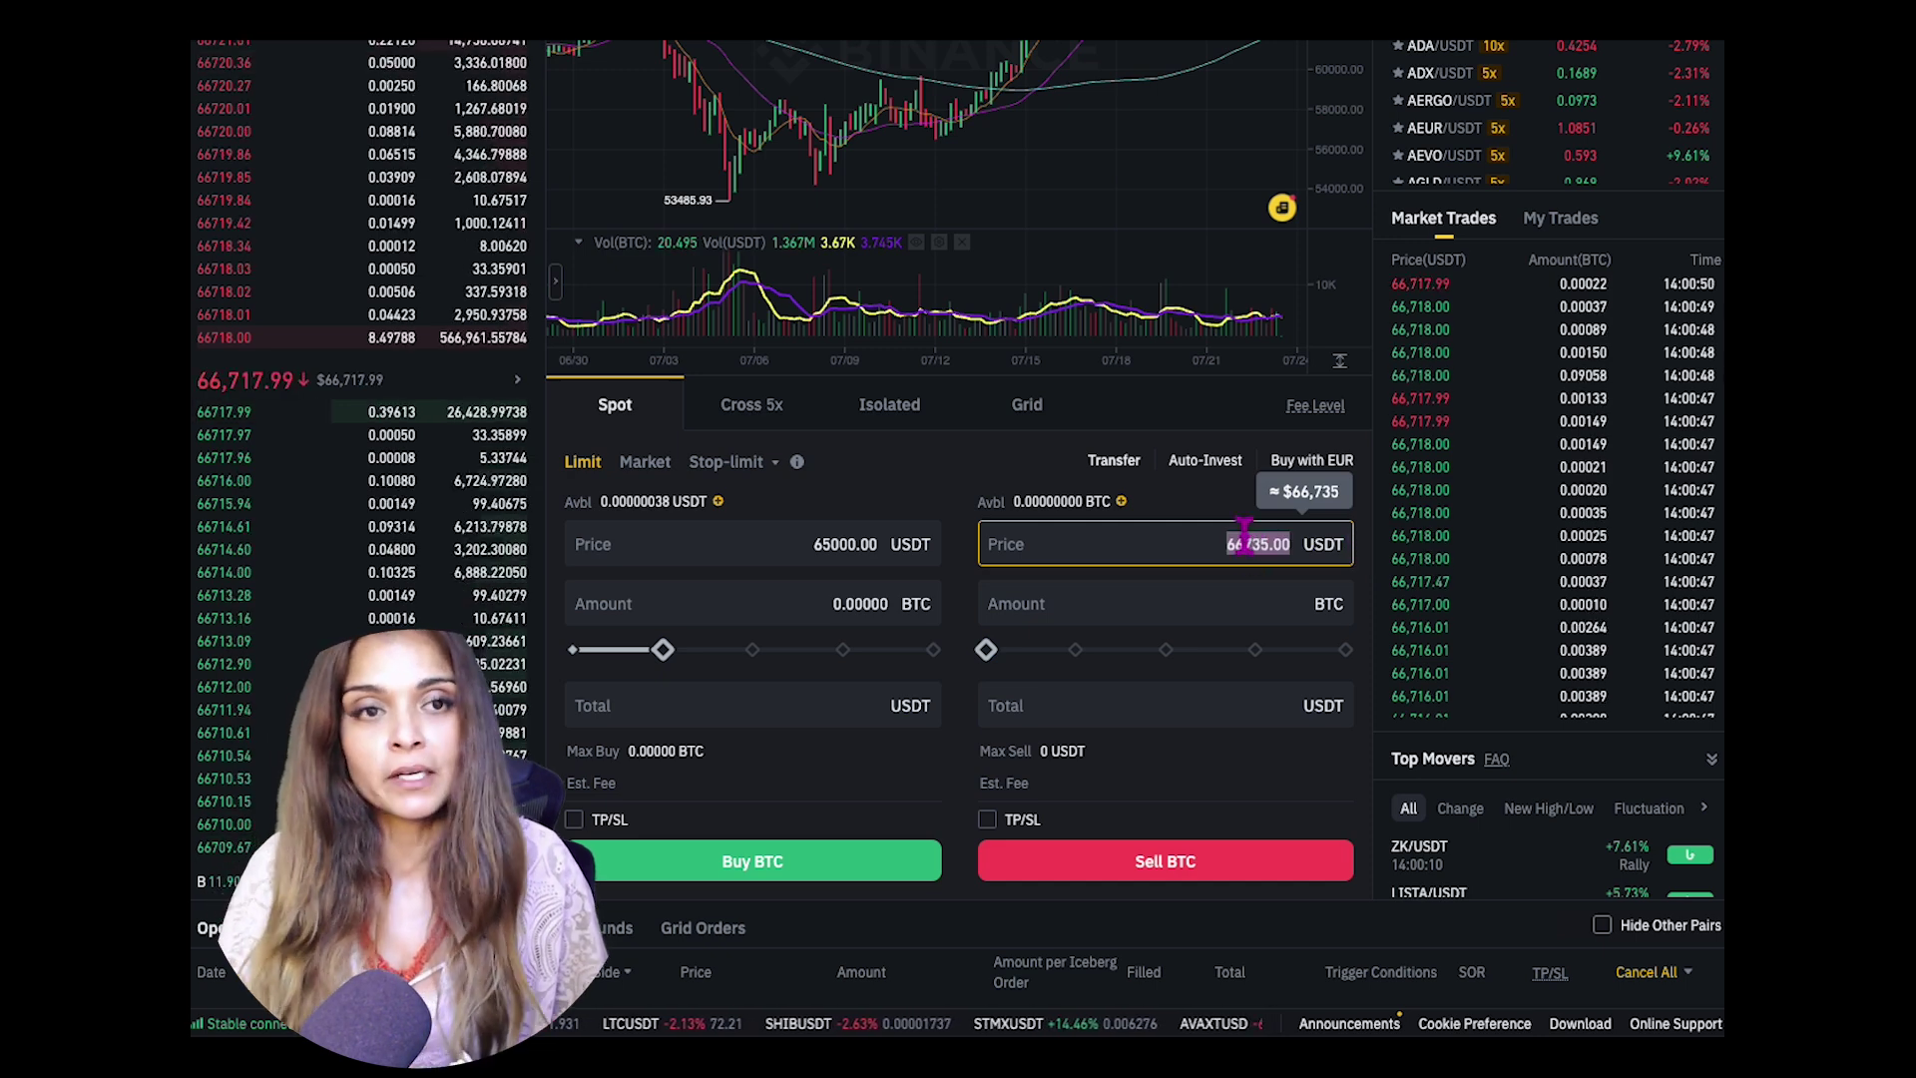
text(70000)
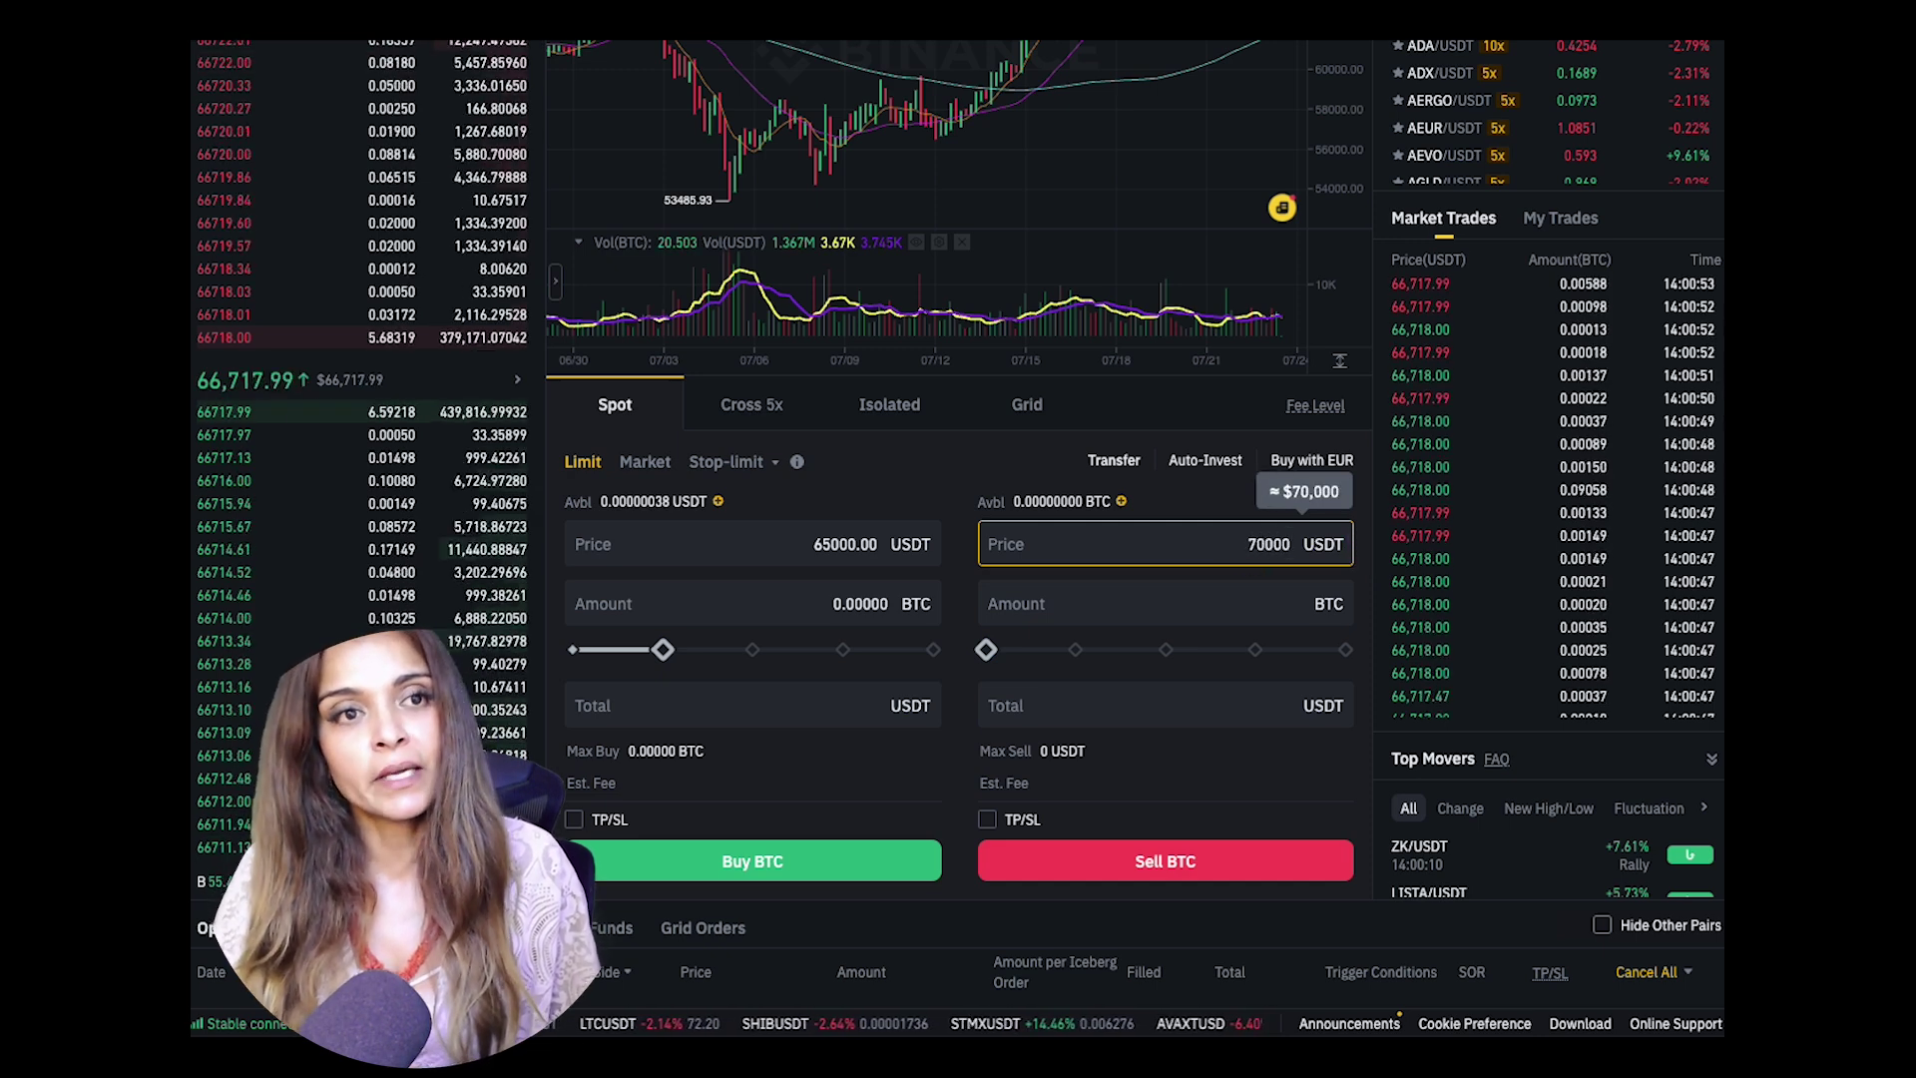
click(1347, 650)
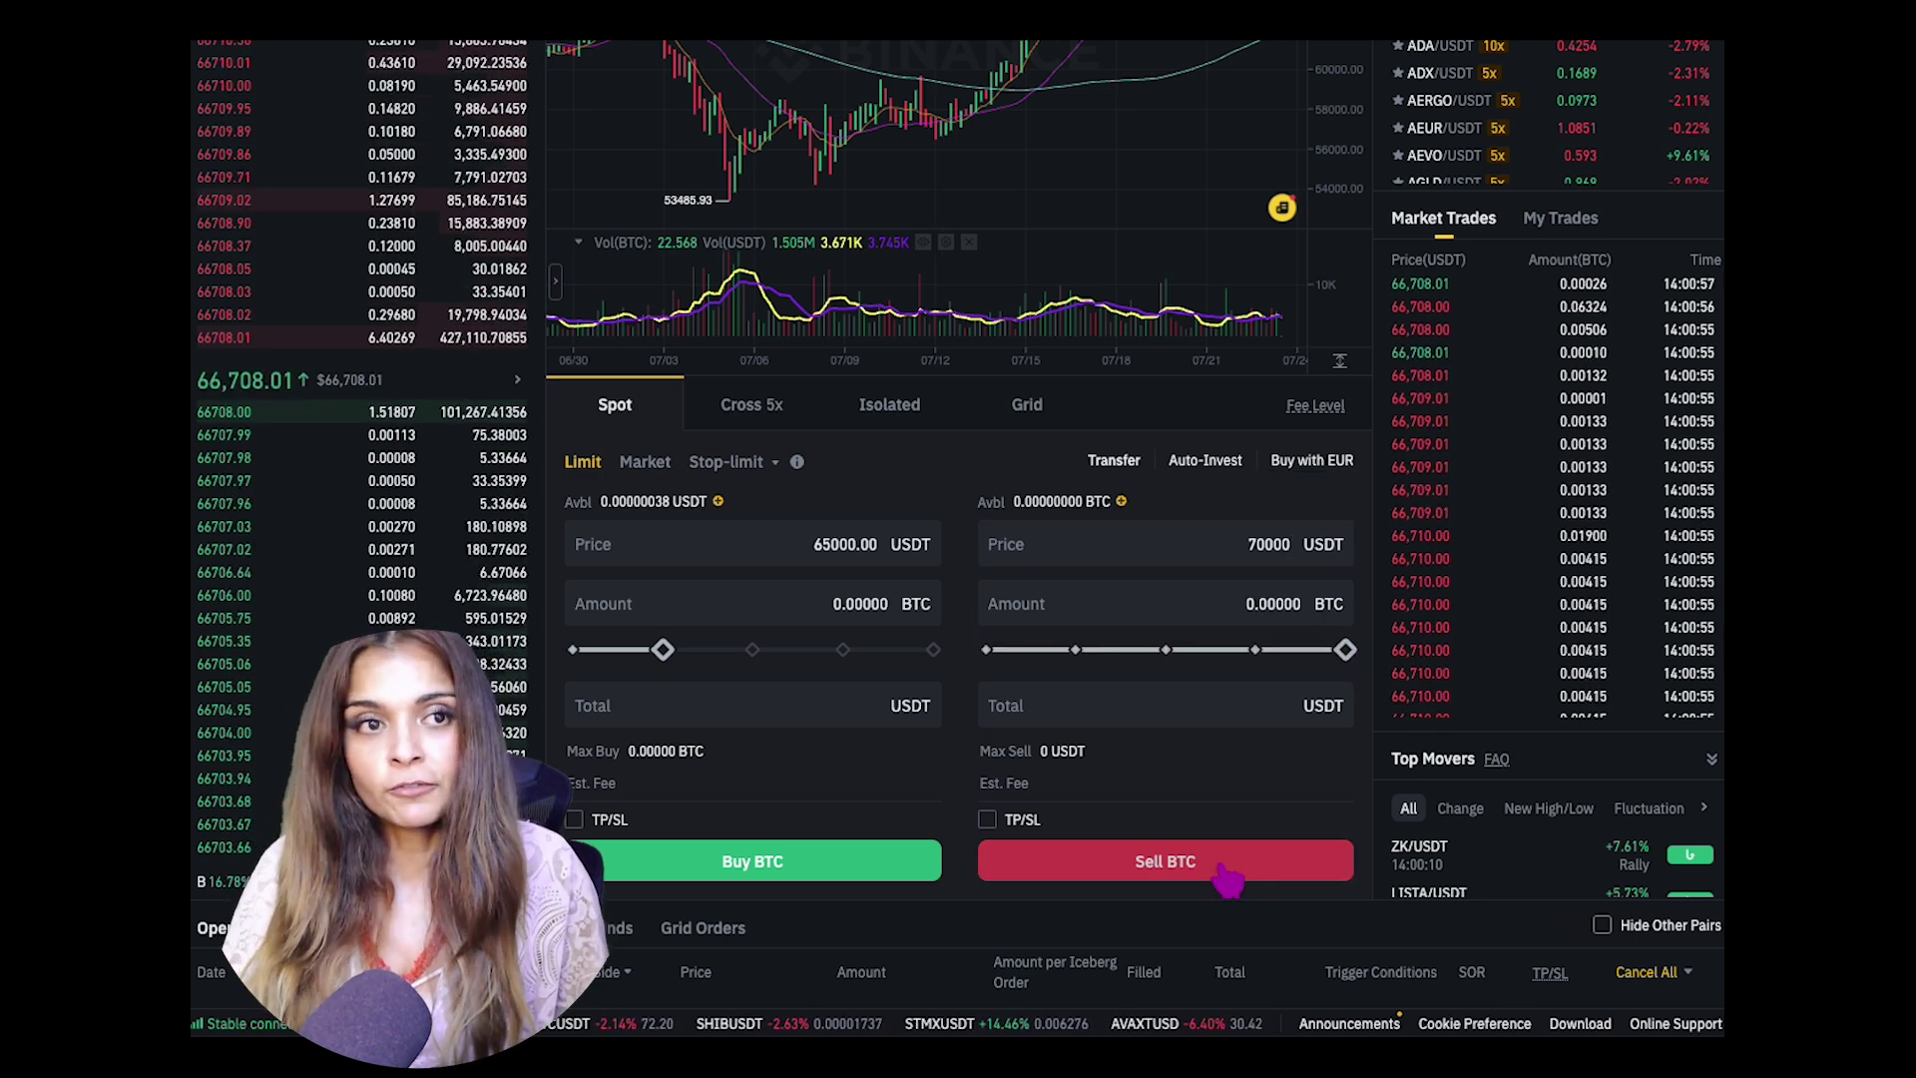
mouse_move(1342, 650)
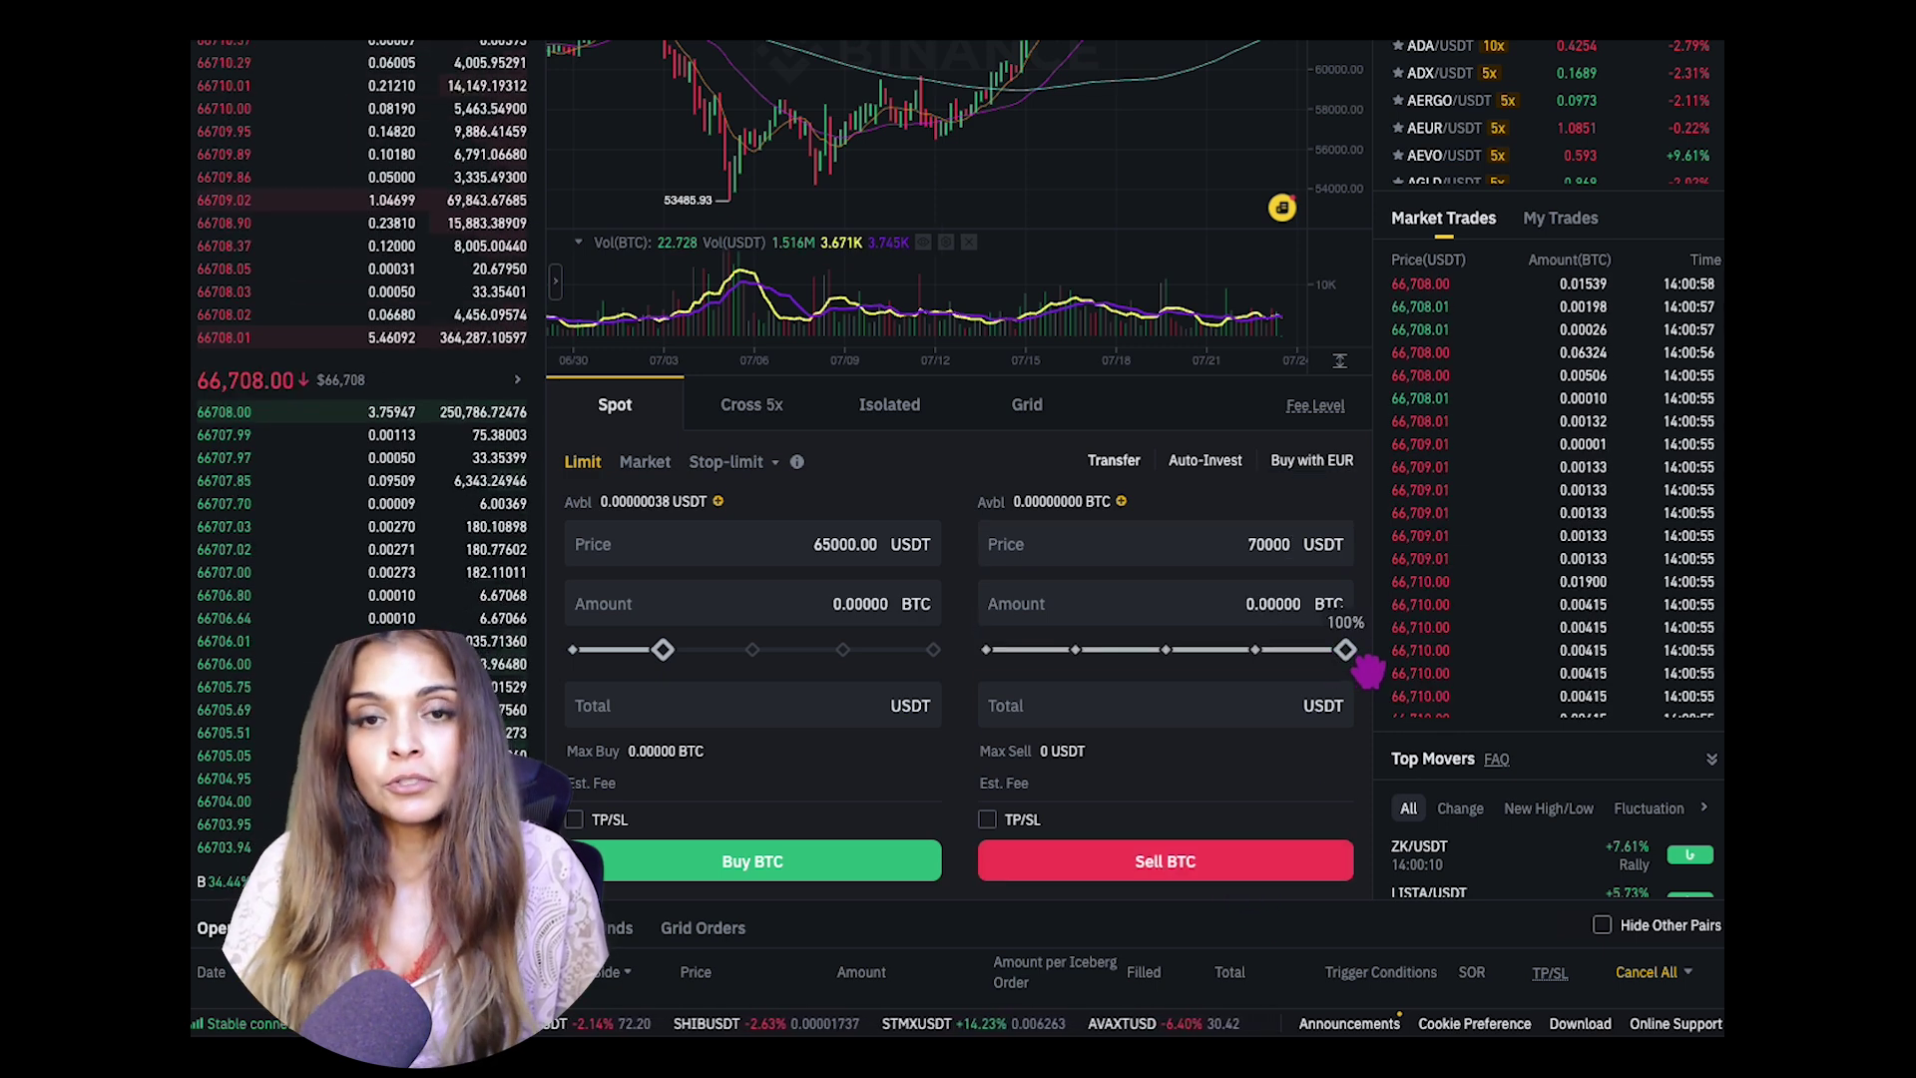
click(1164, 650)
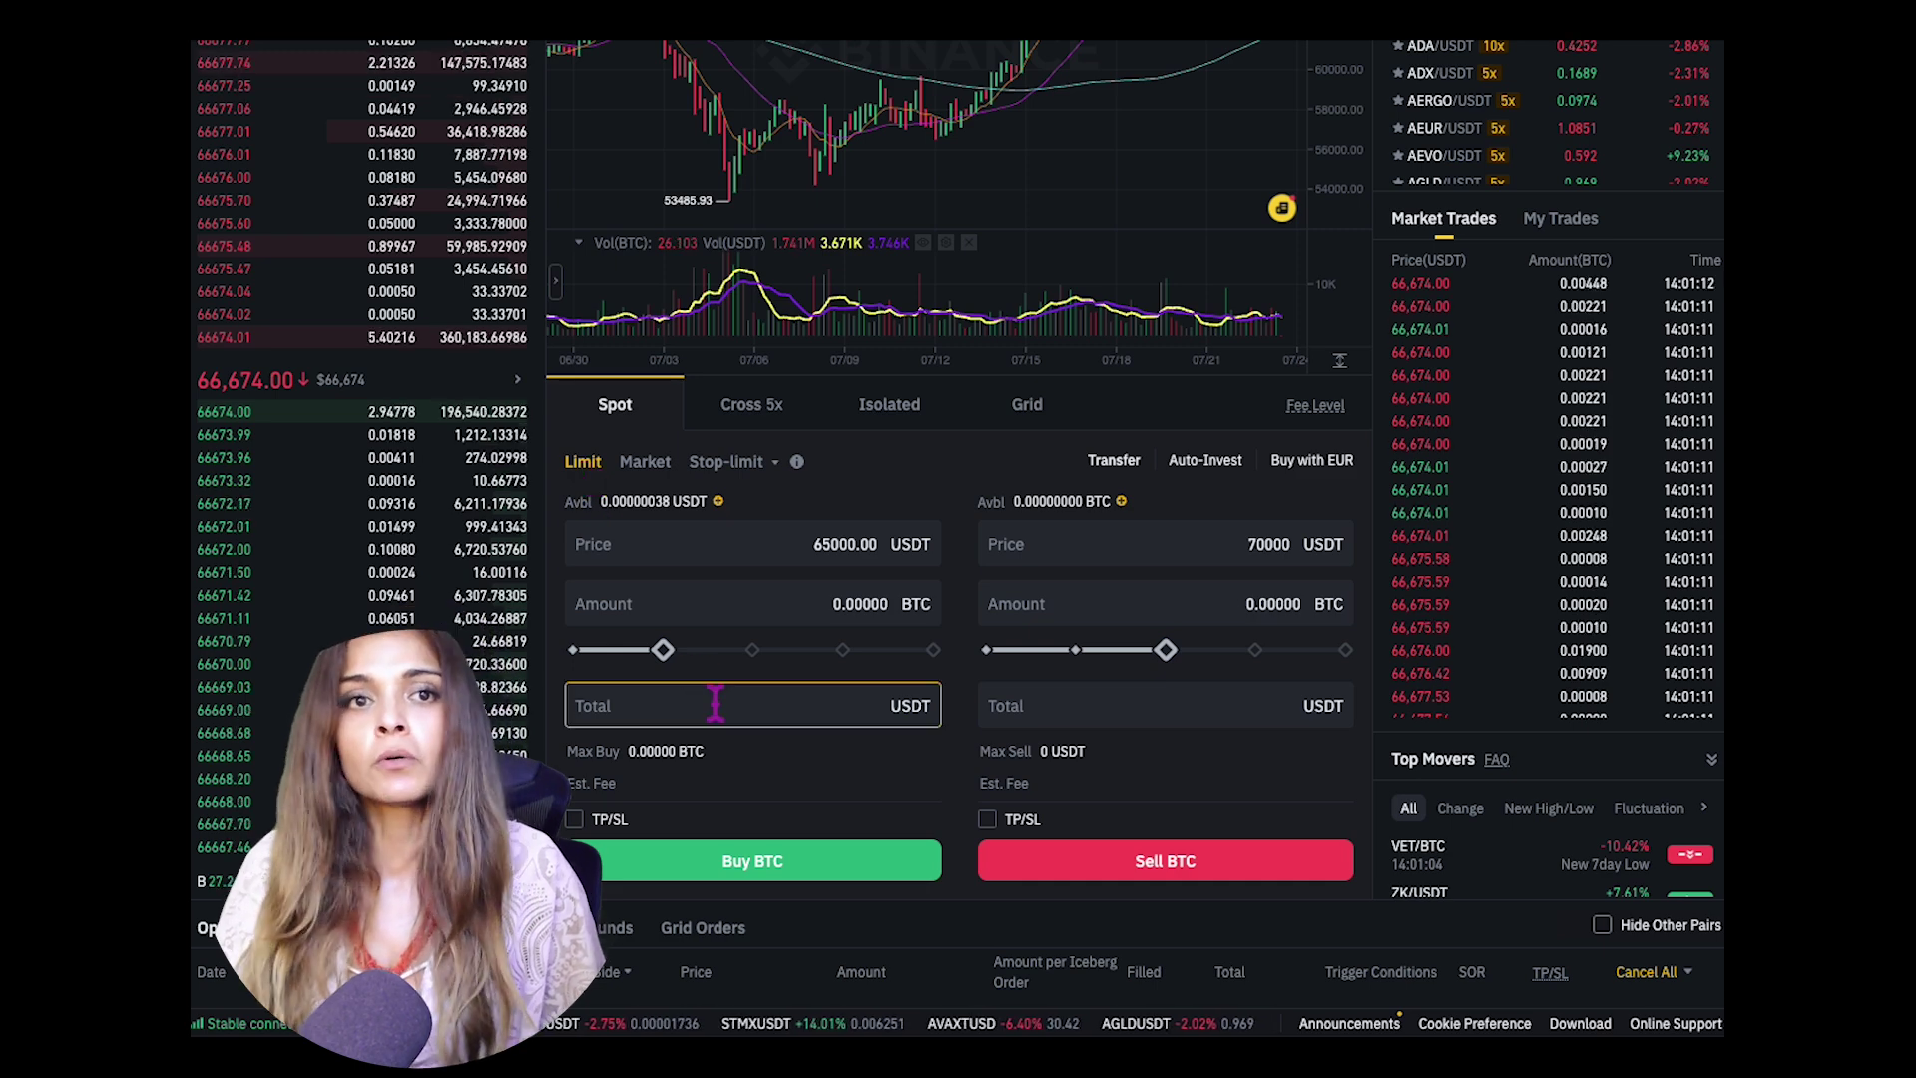
Step: Switch the order type to Market, enter a buy total of 20 USDT and set the sell amount to 50%
click(868, 604)
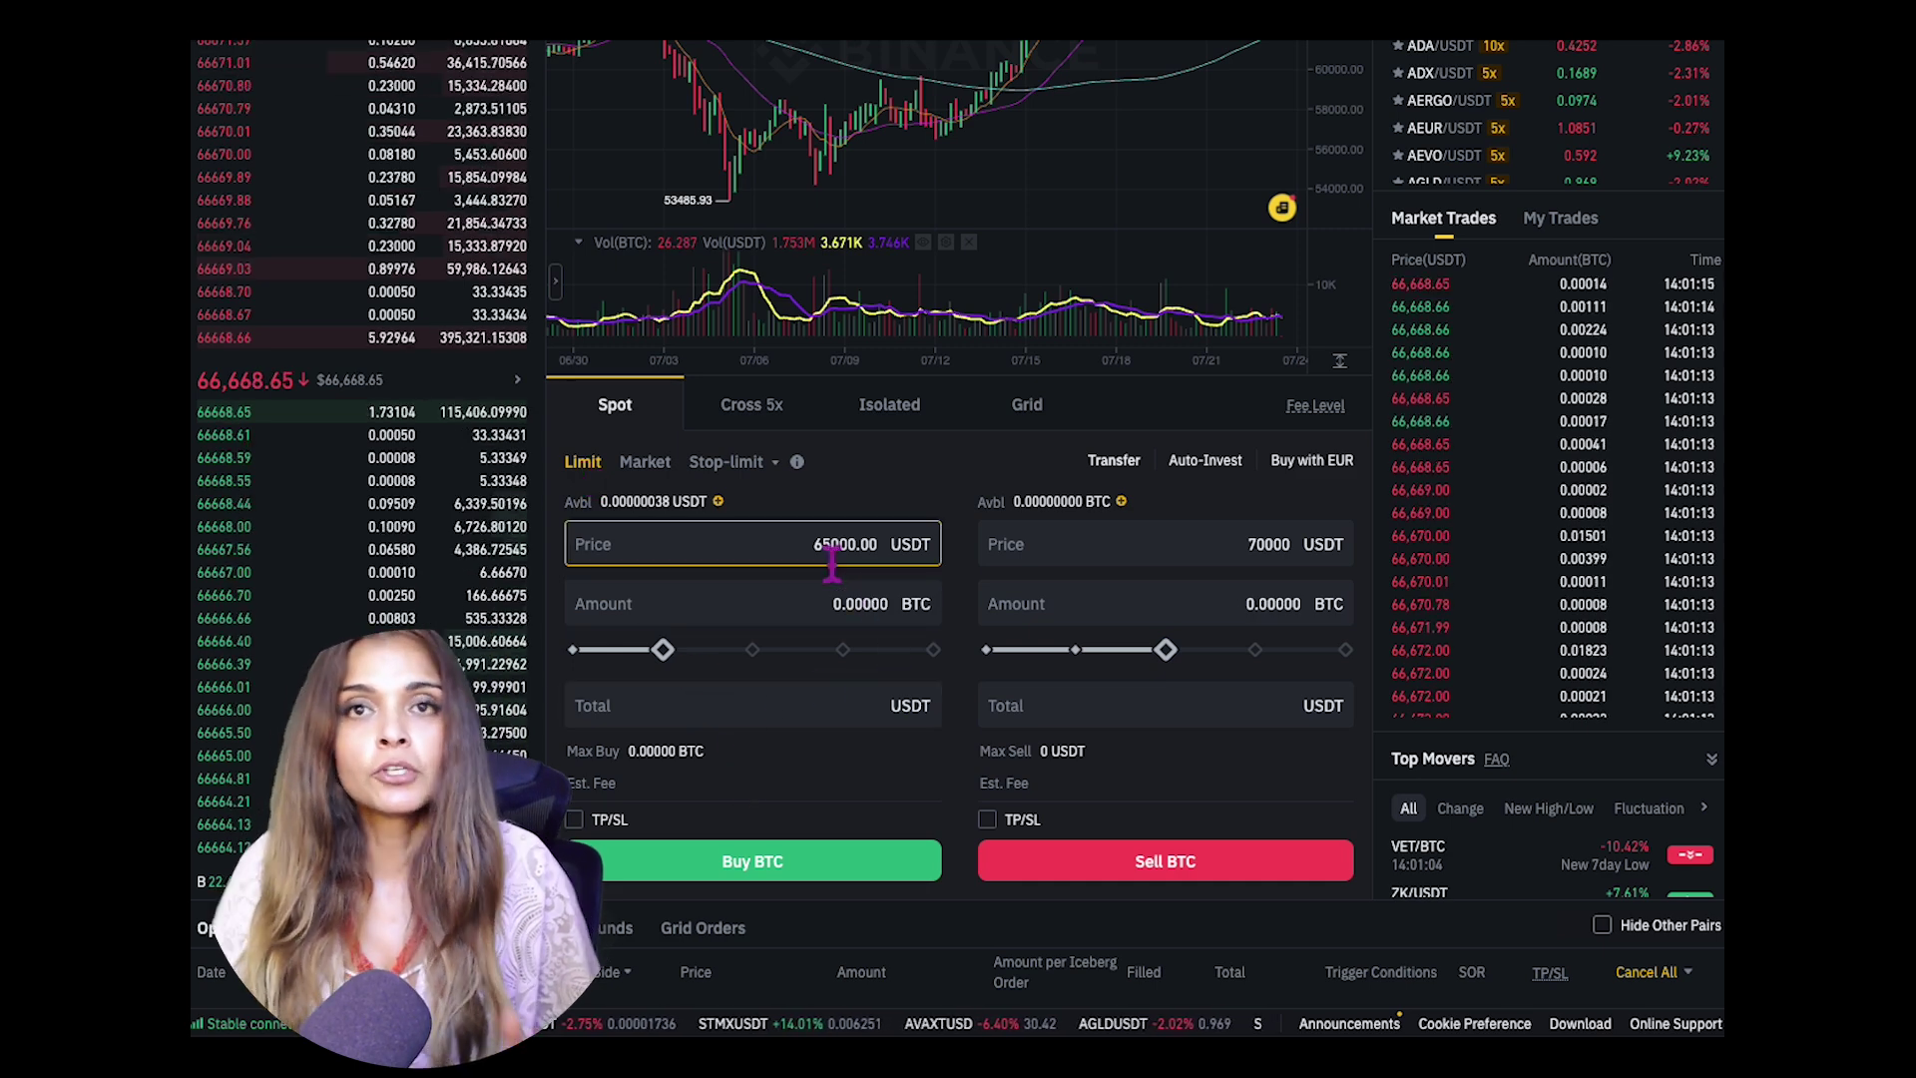
scroll(903, 696, up, 2)
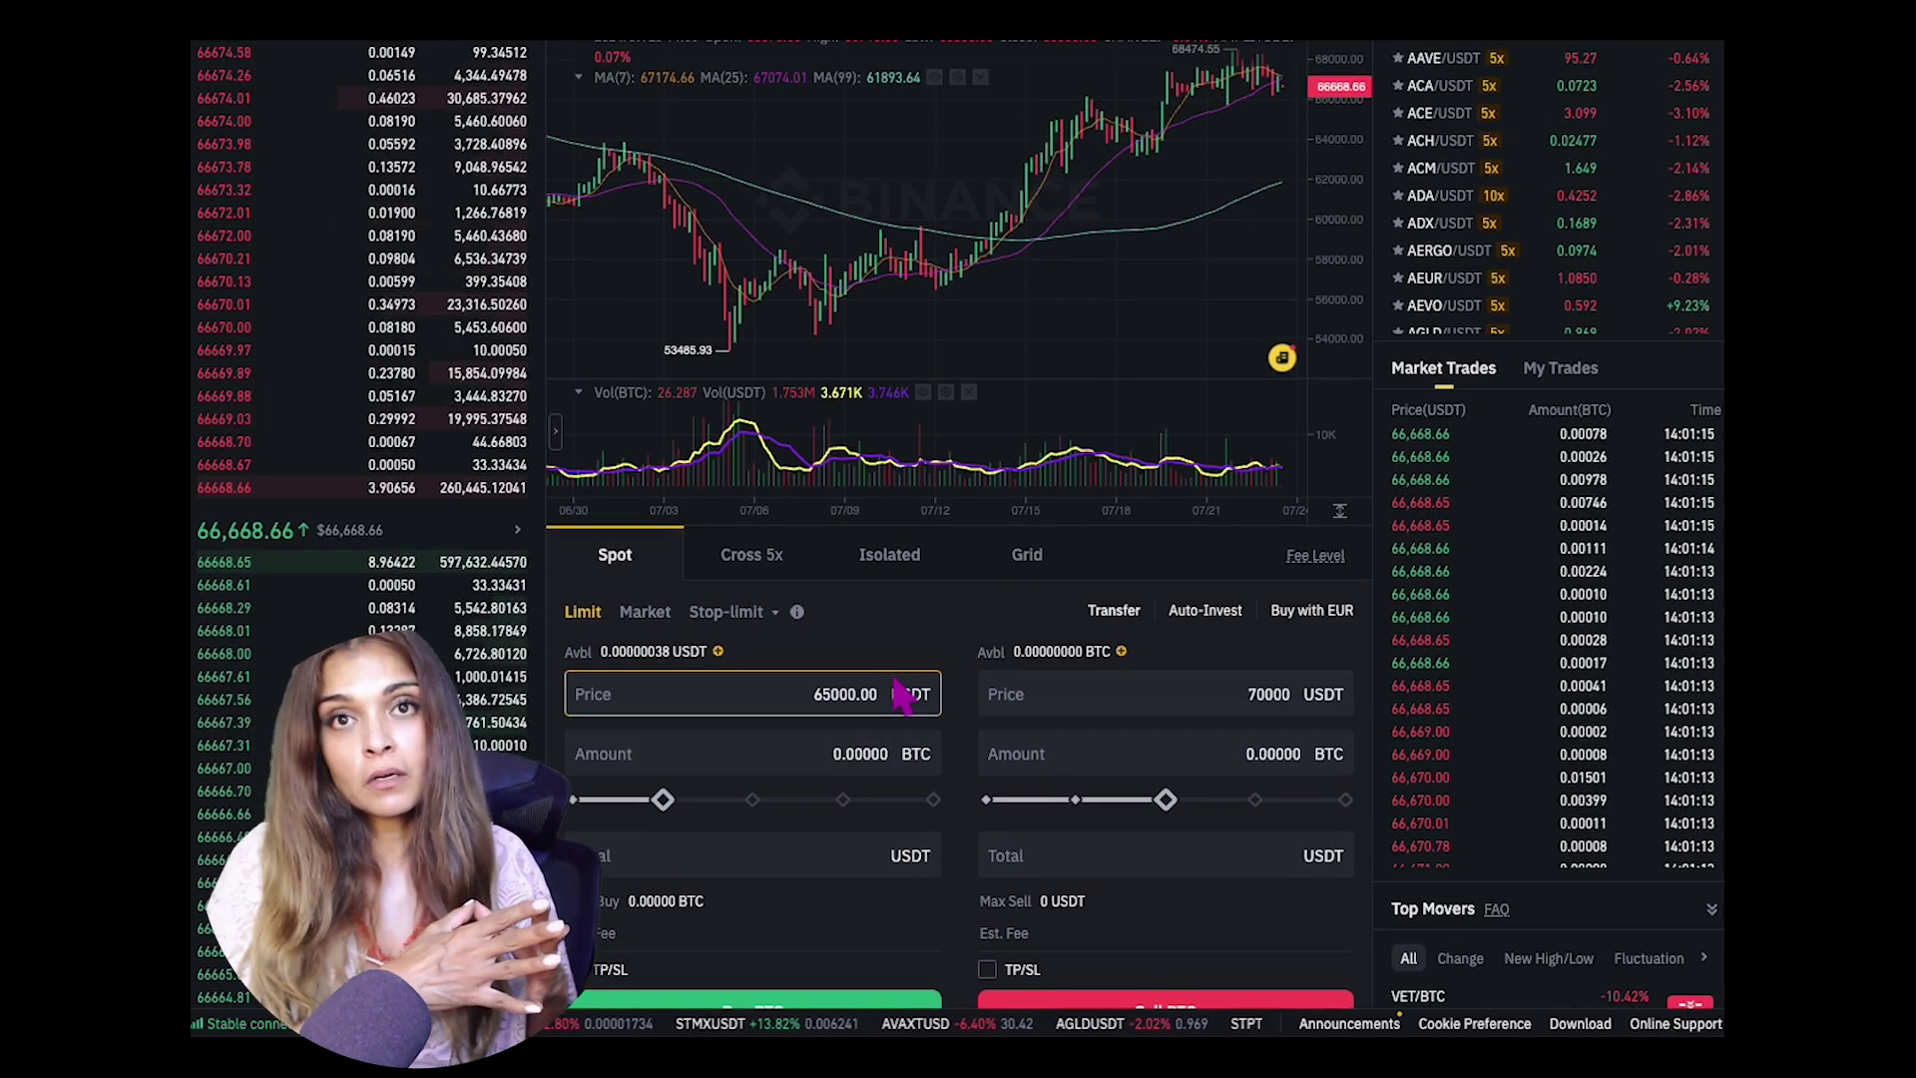
scroll(903, 695, down, 2)
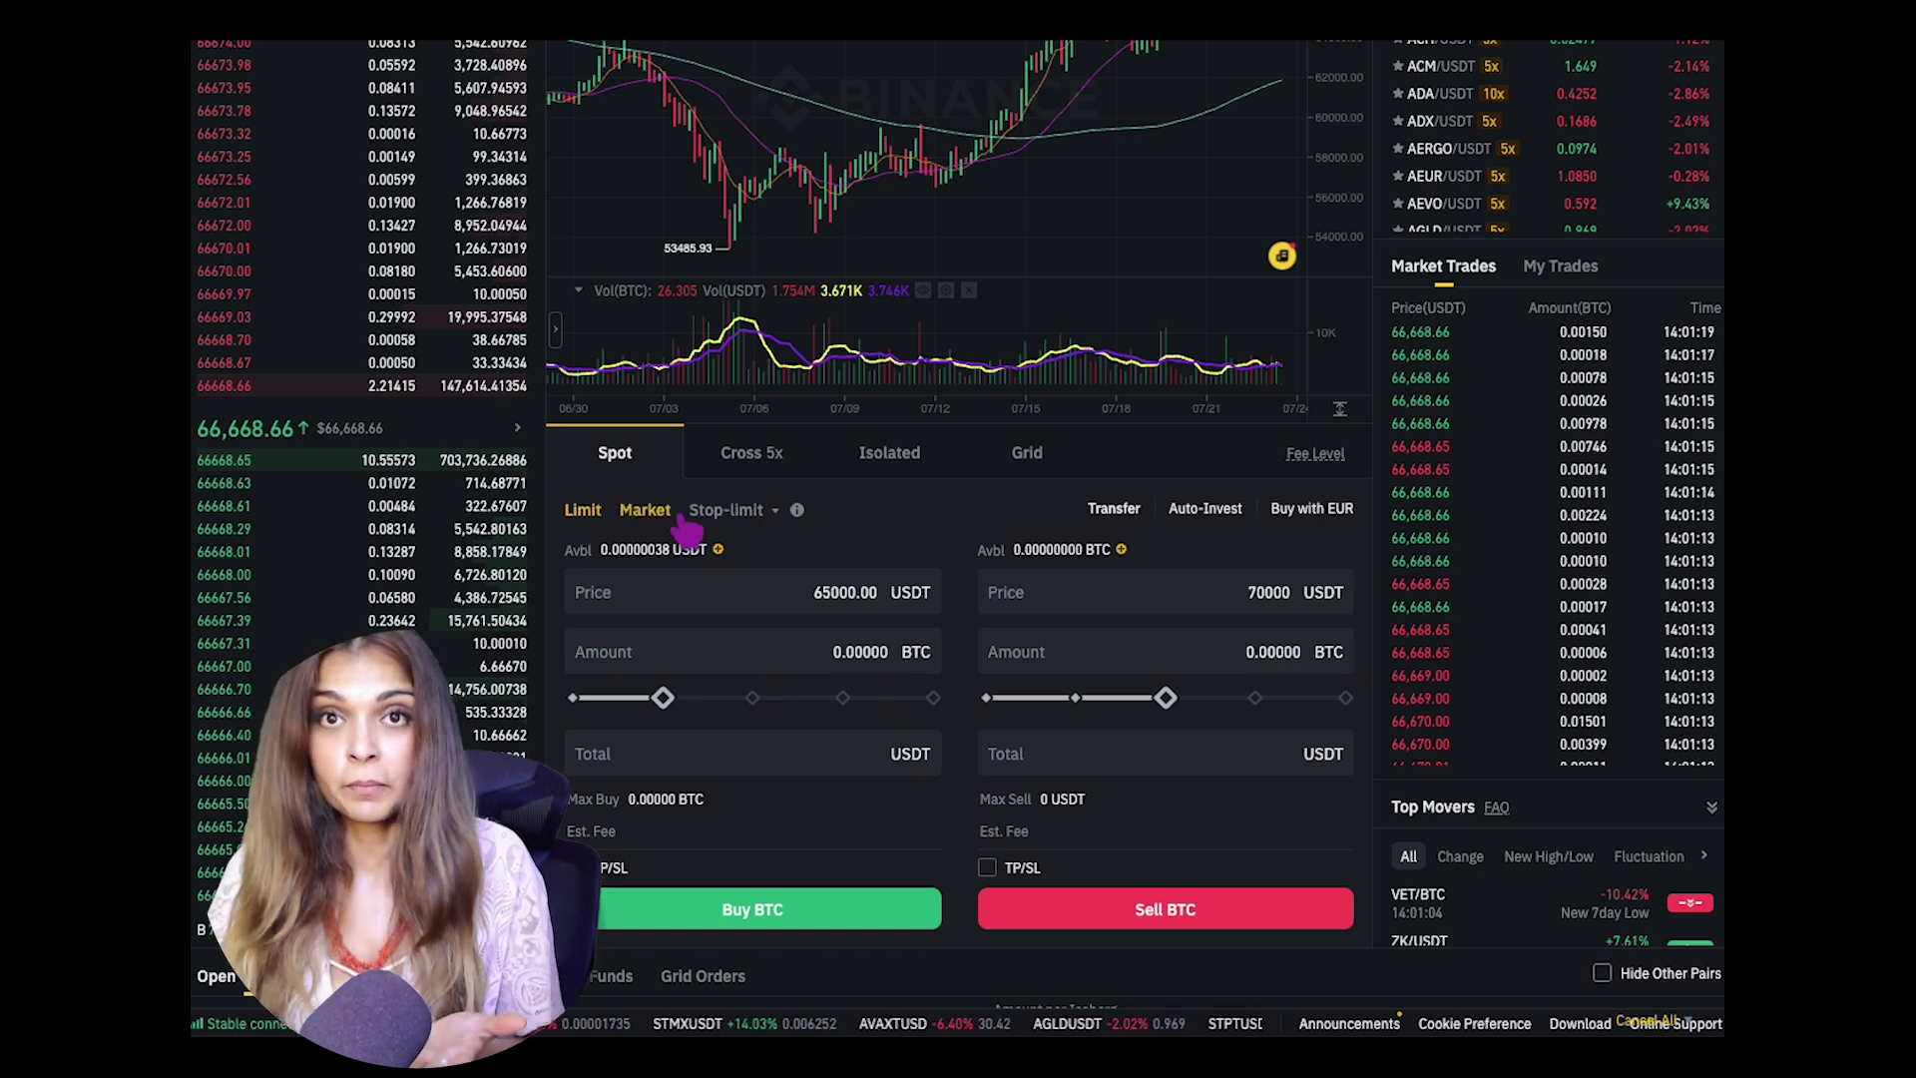
click(647, 511)
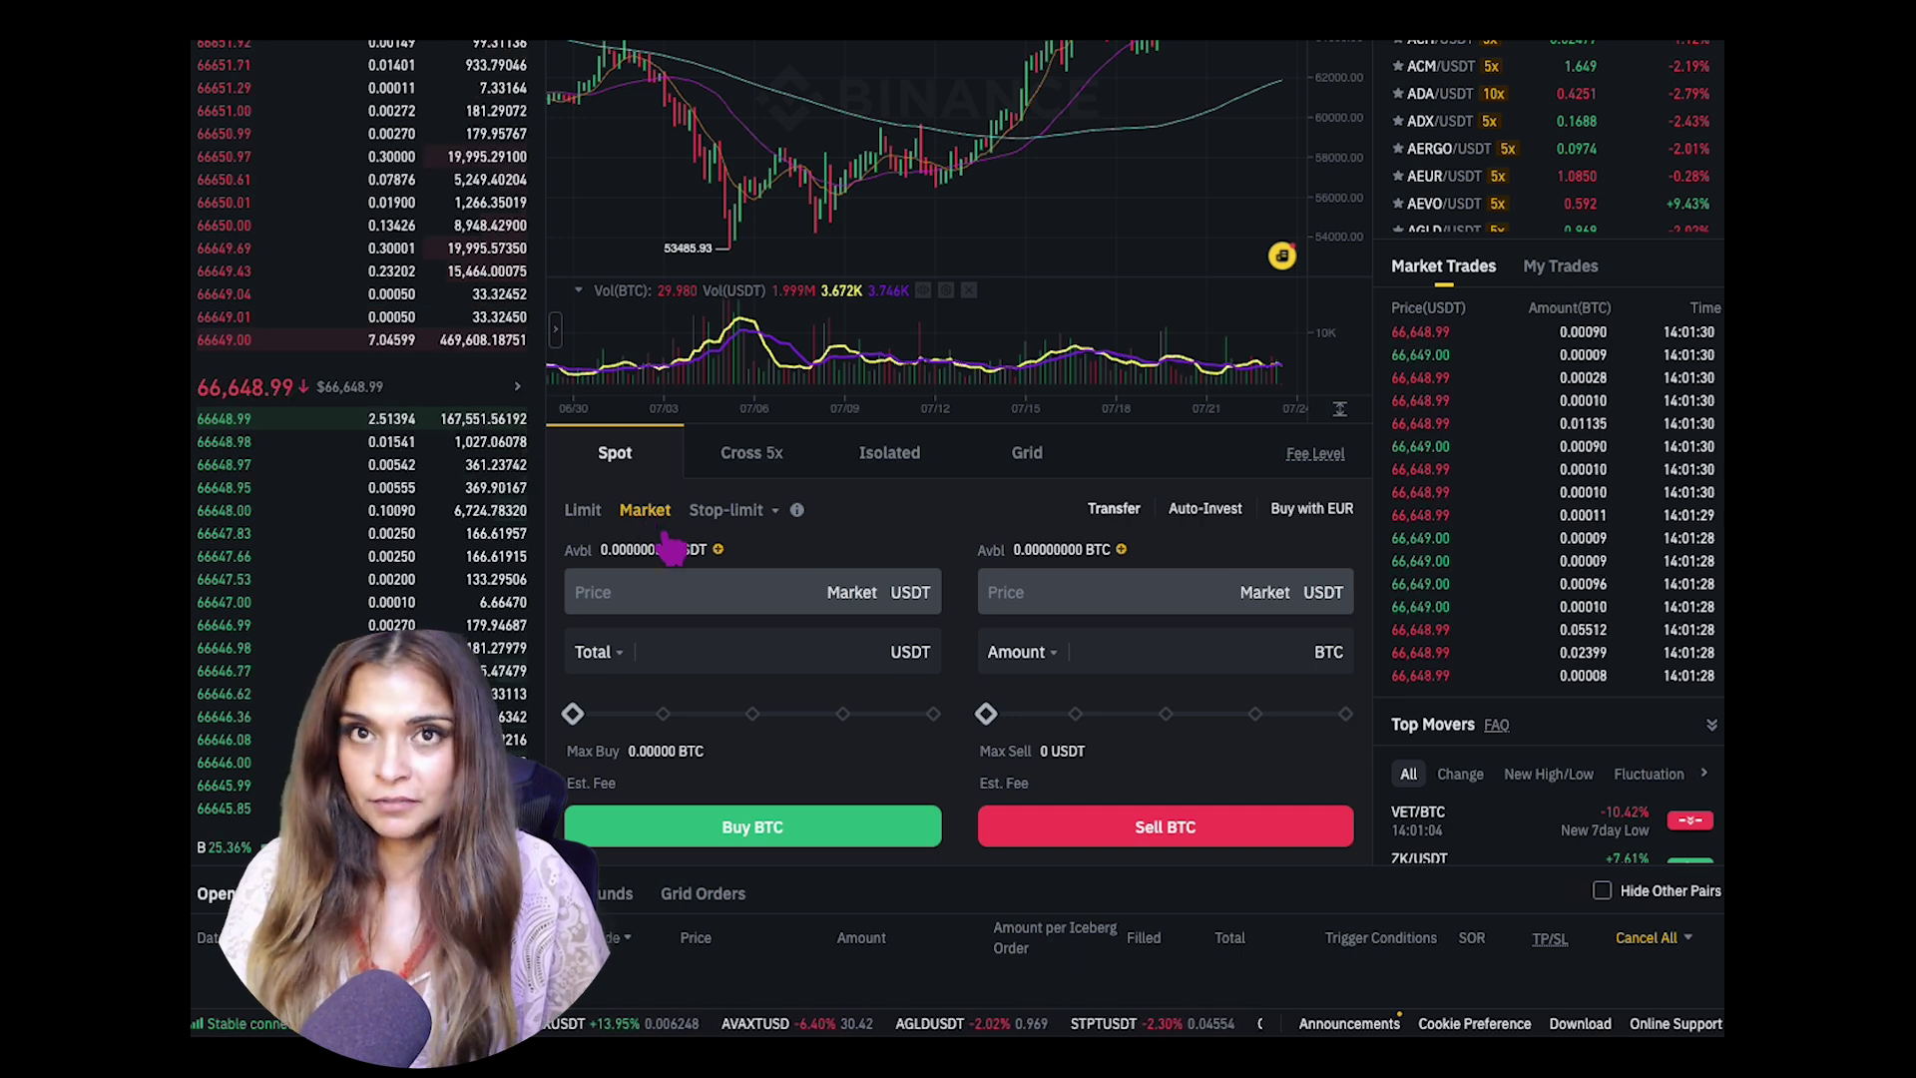
click(816, 654)
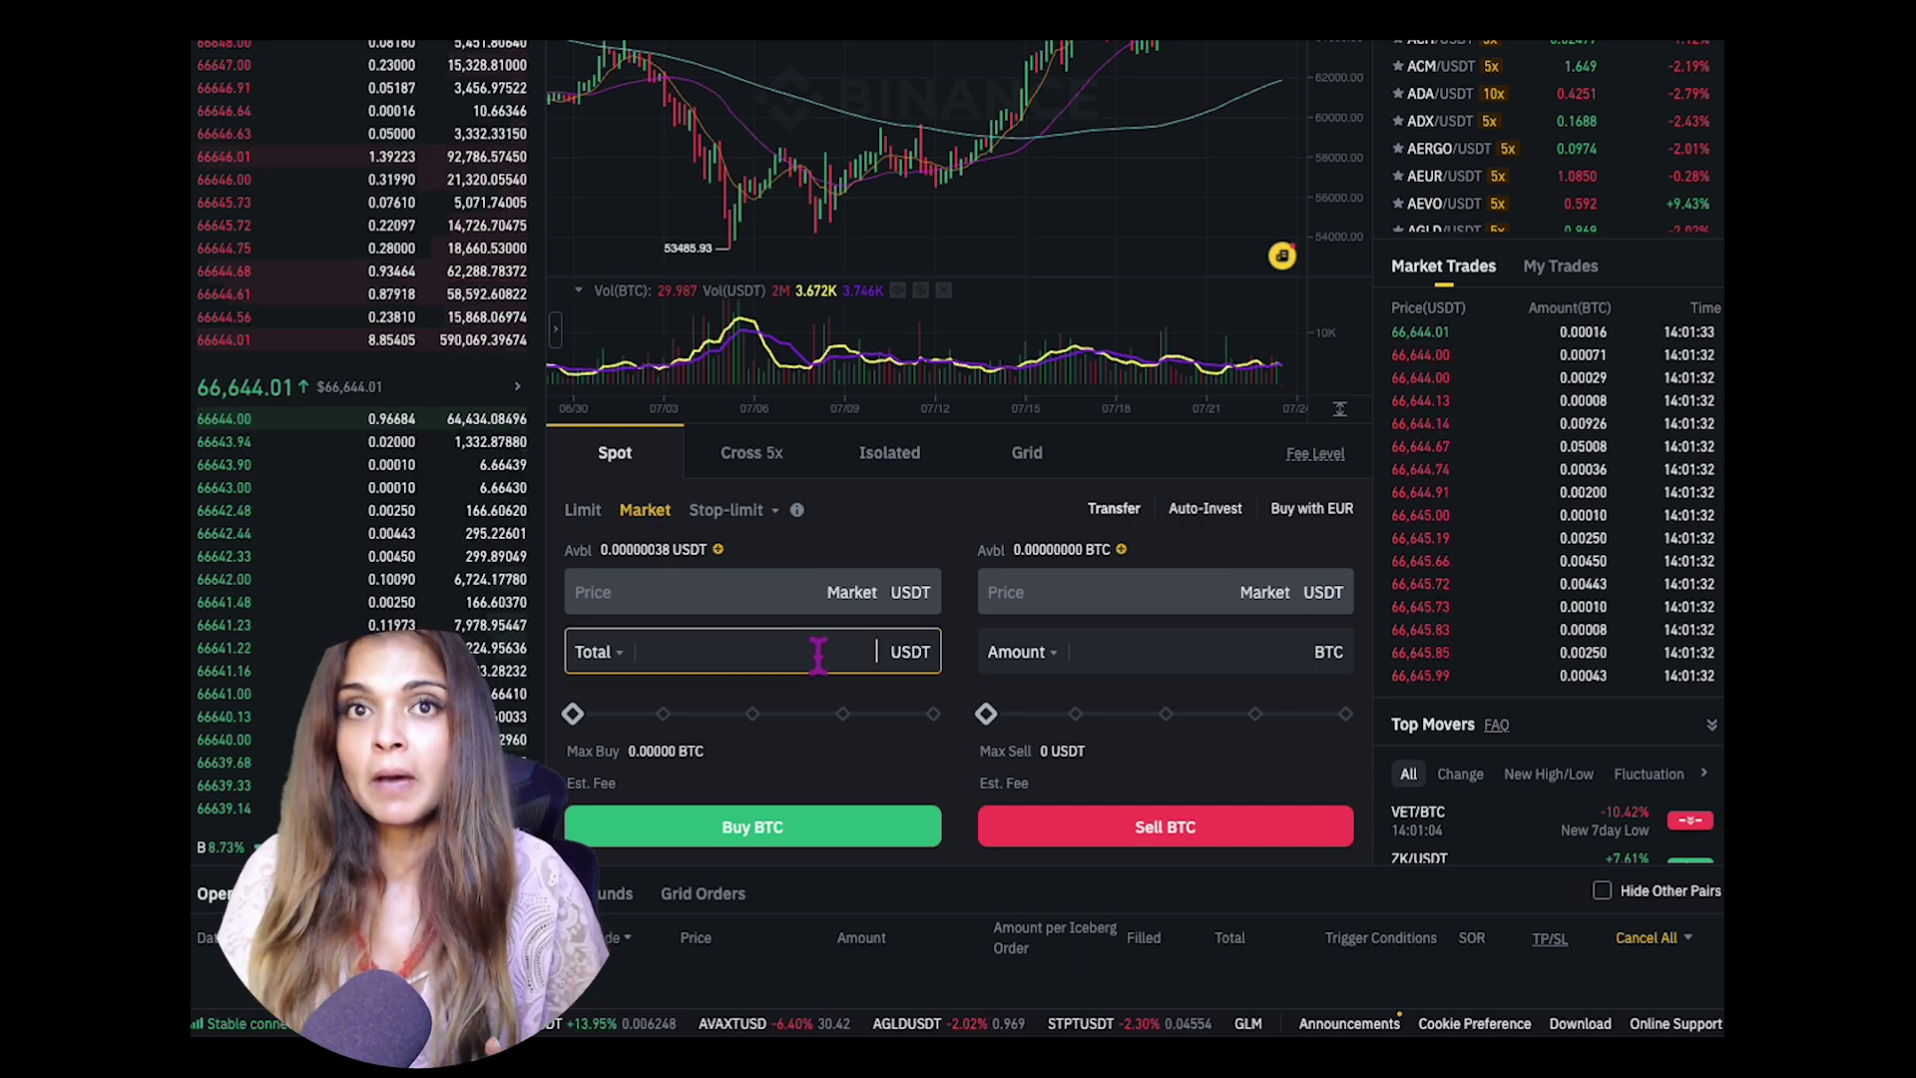
text(20)
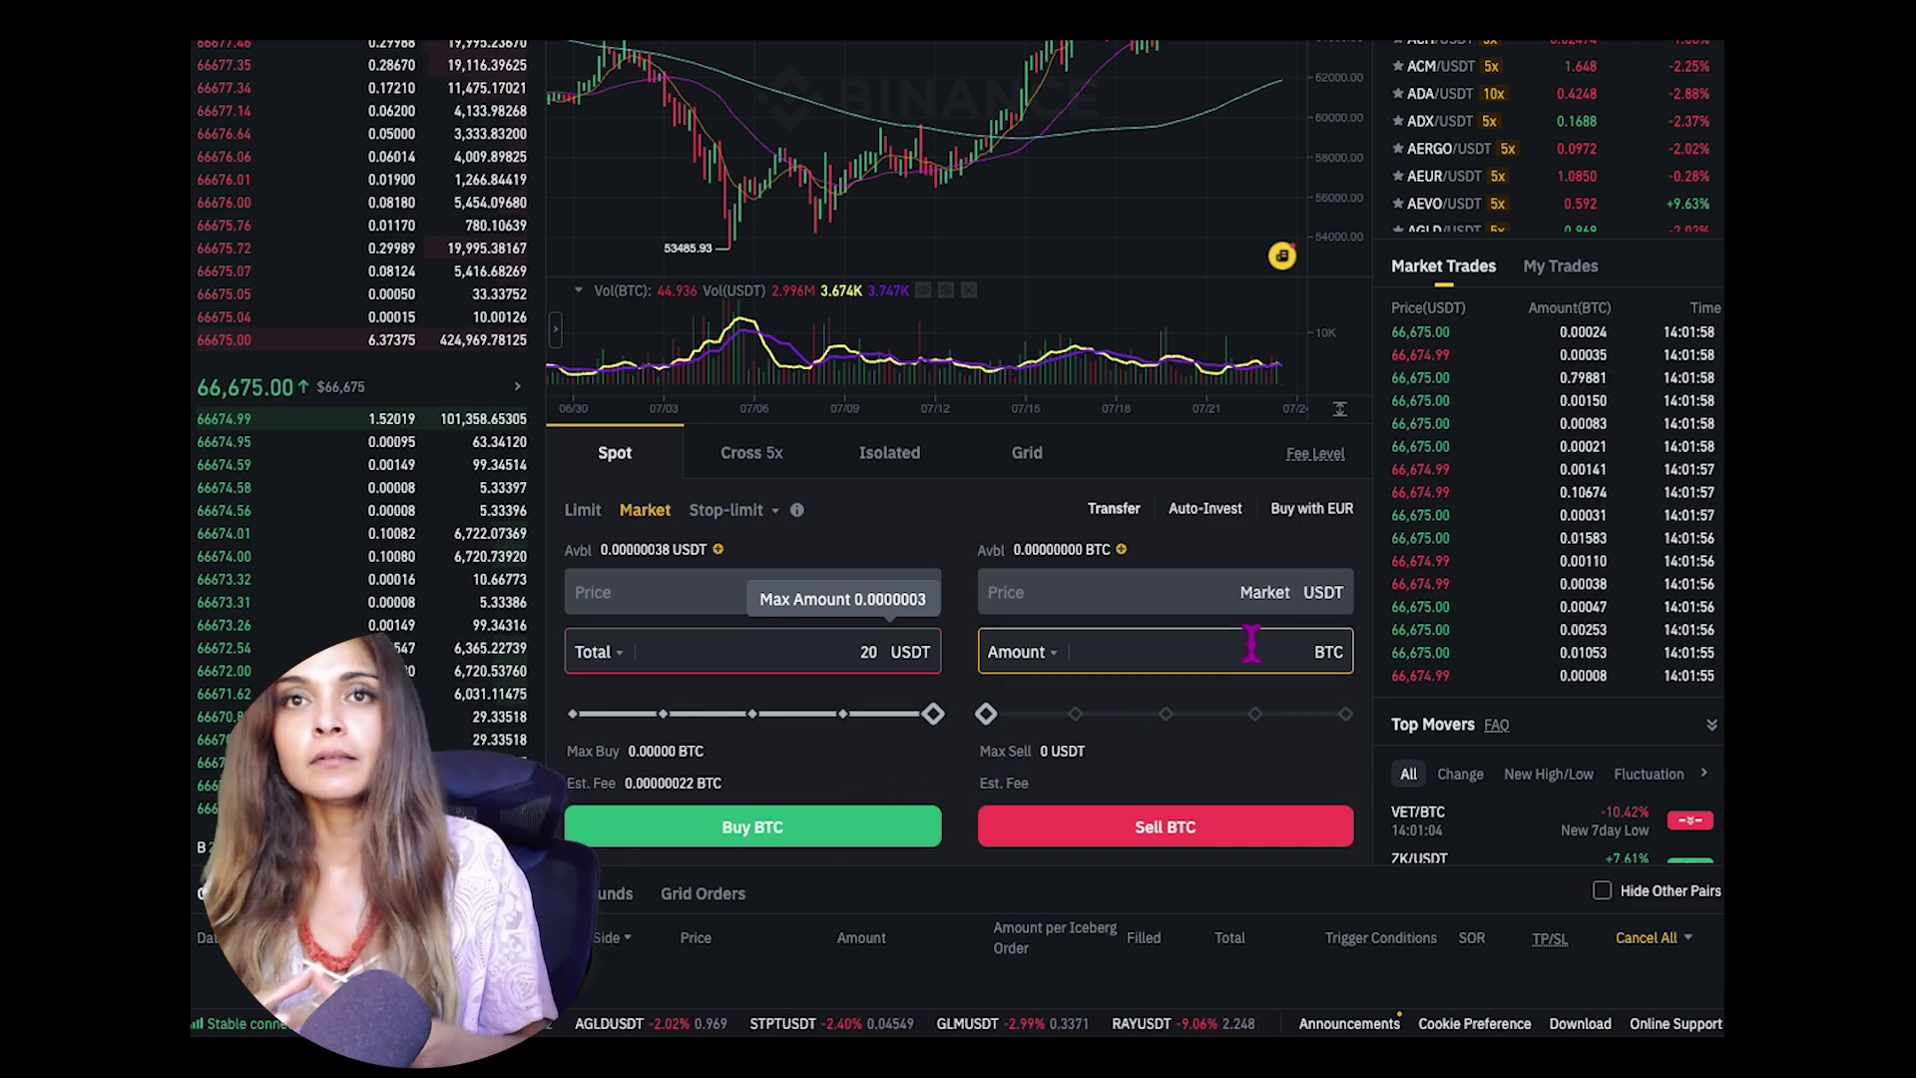
click(1165, 715)
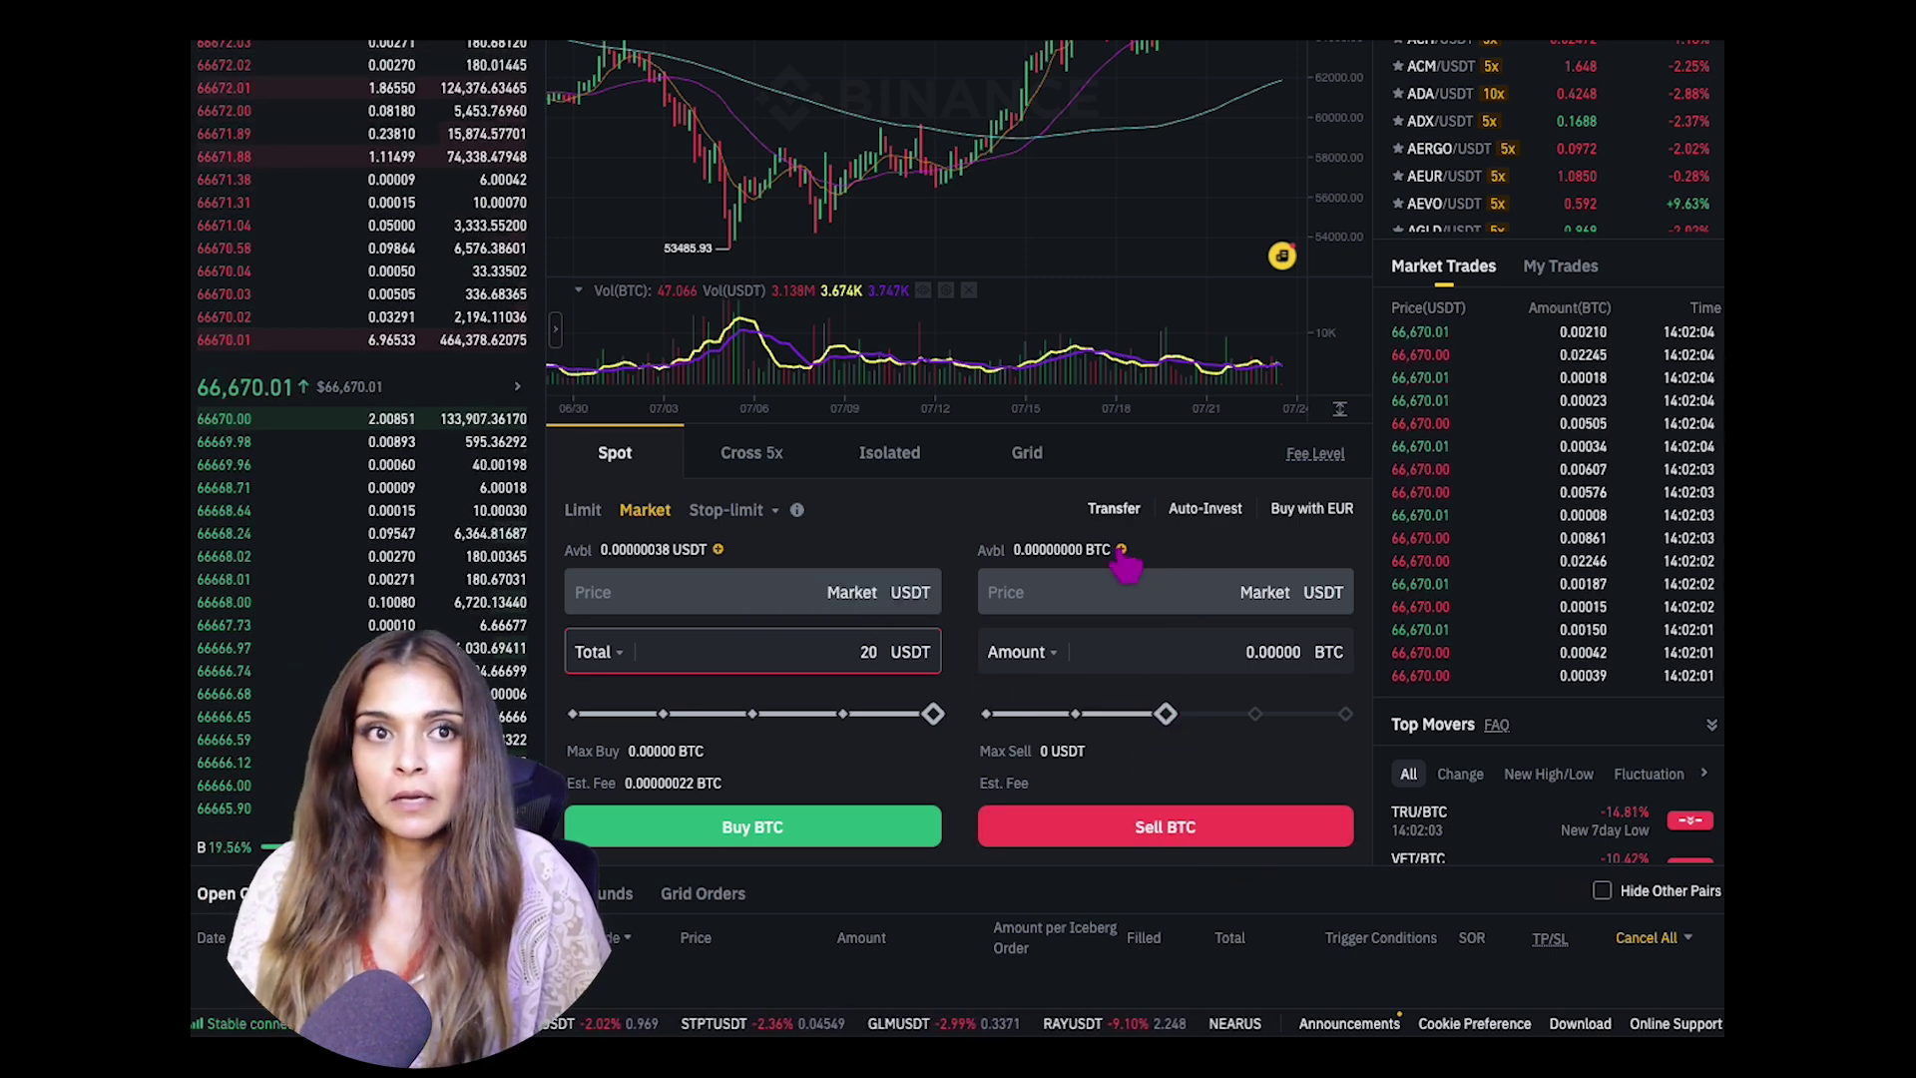
Step: View the available methods for funding the USDT balance and close the overview
click(720, 552)
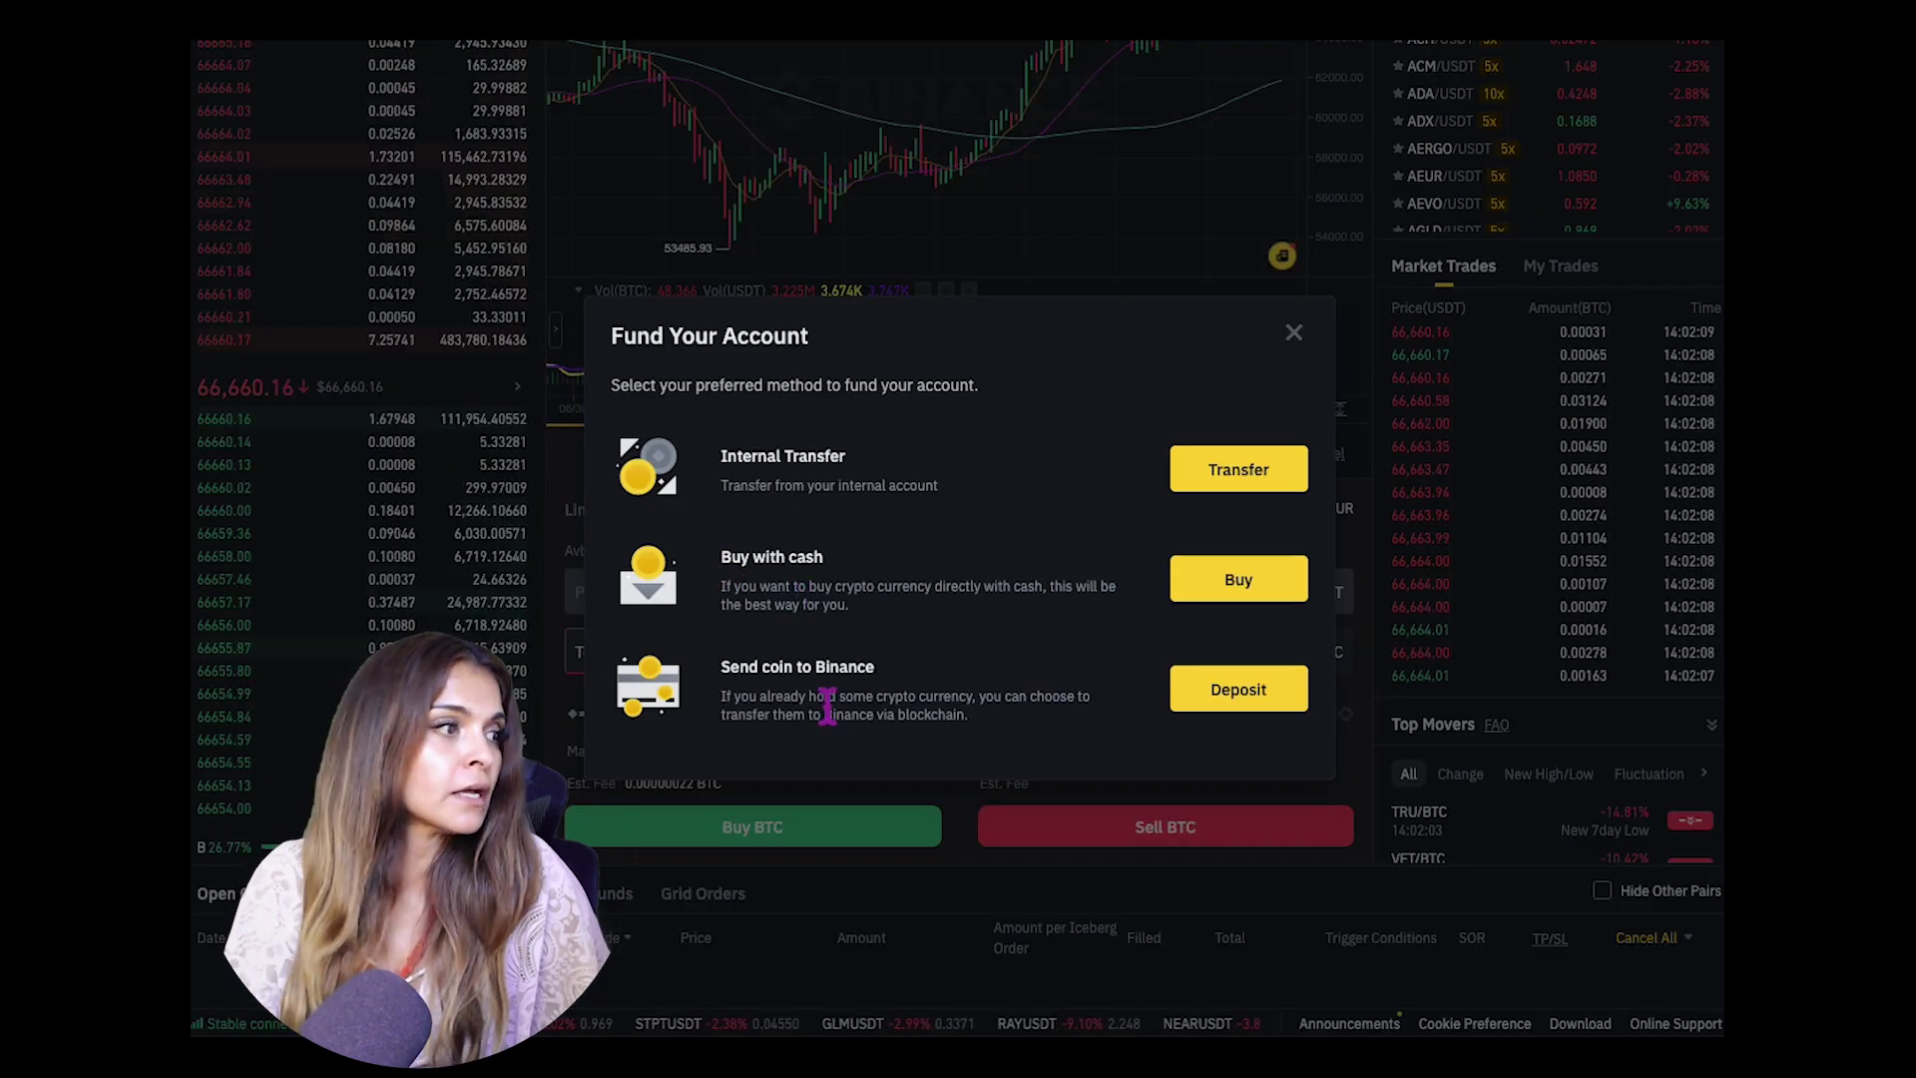
click(1291, 332)
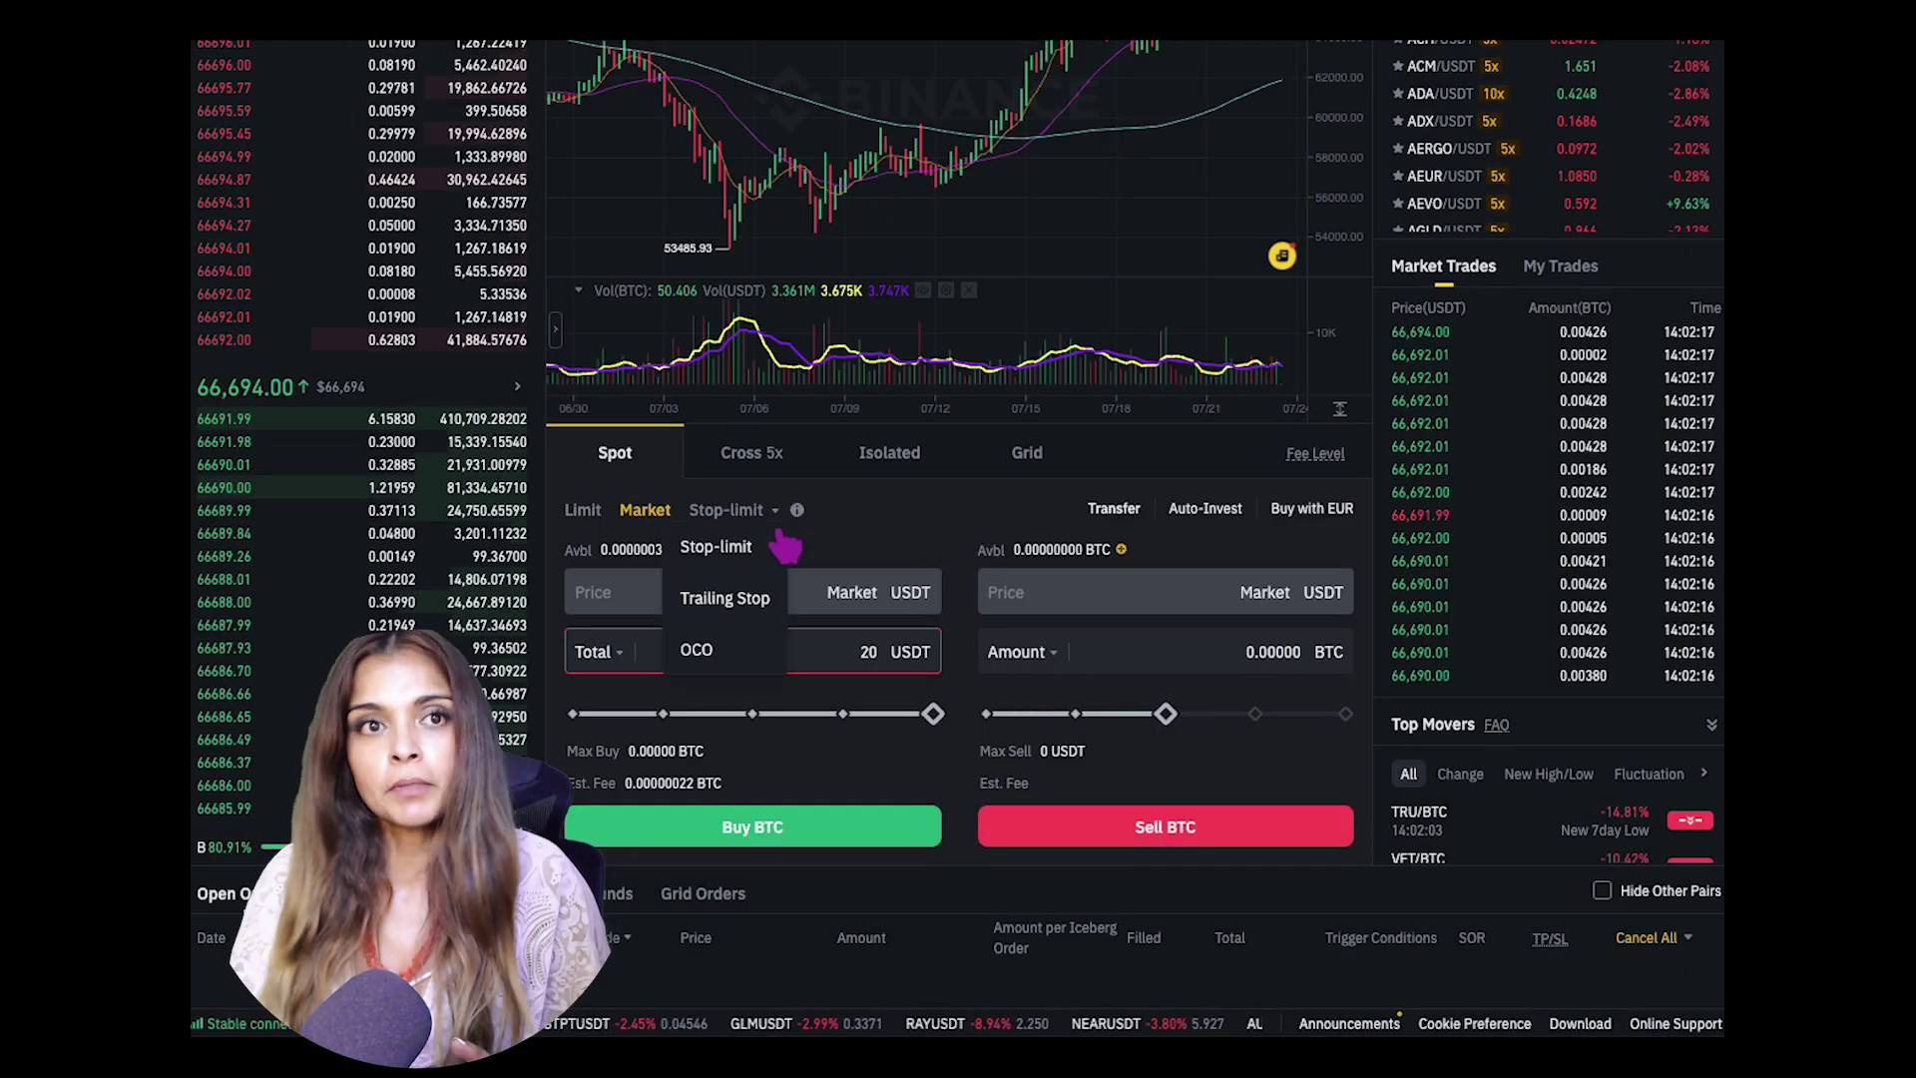
Step: Change the order type to Stop-limit and read the explanation of how it works
click(743, 510)
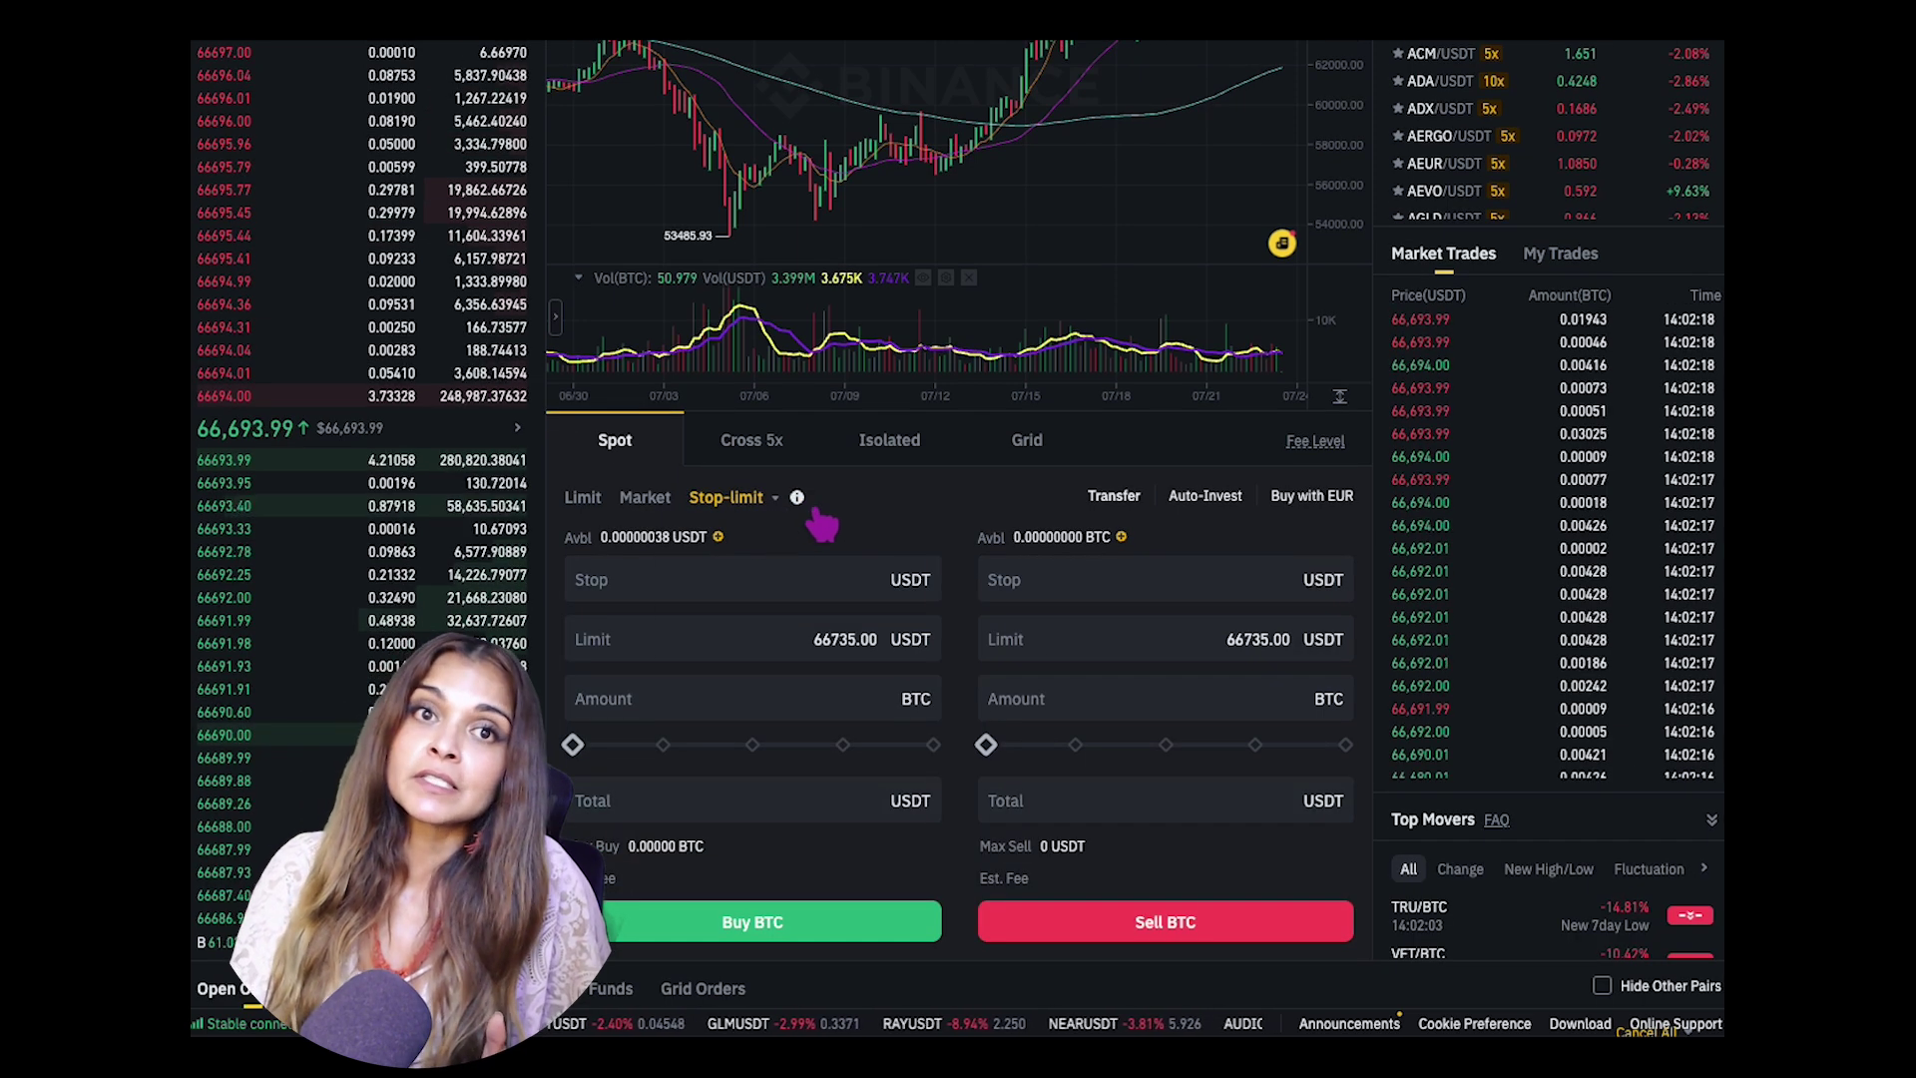
mouse_move(803, 504)
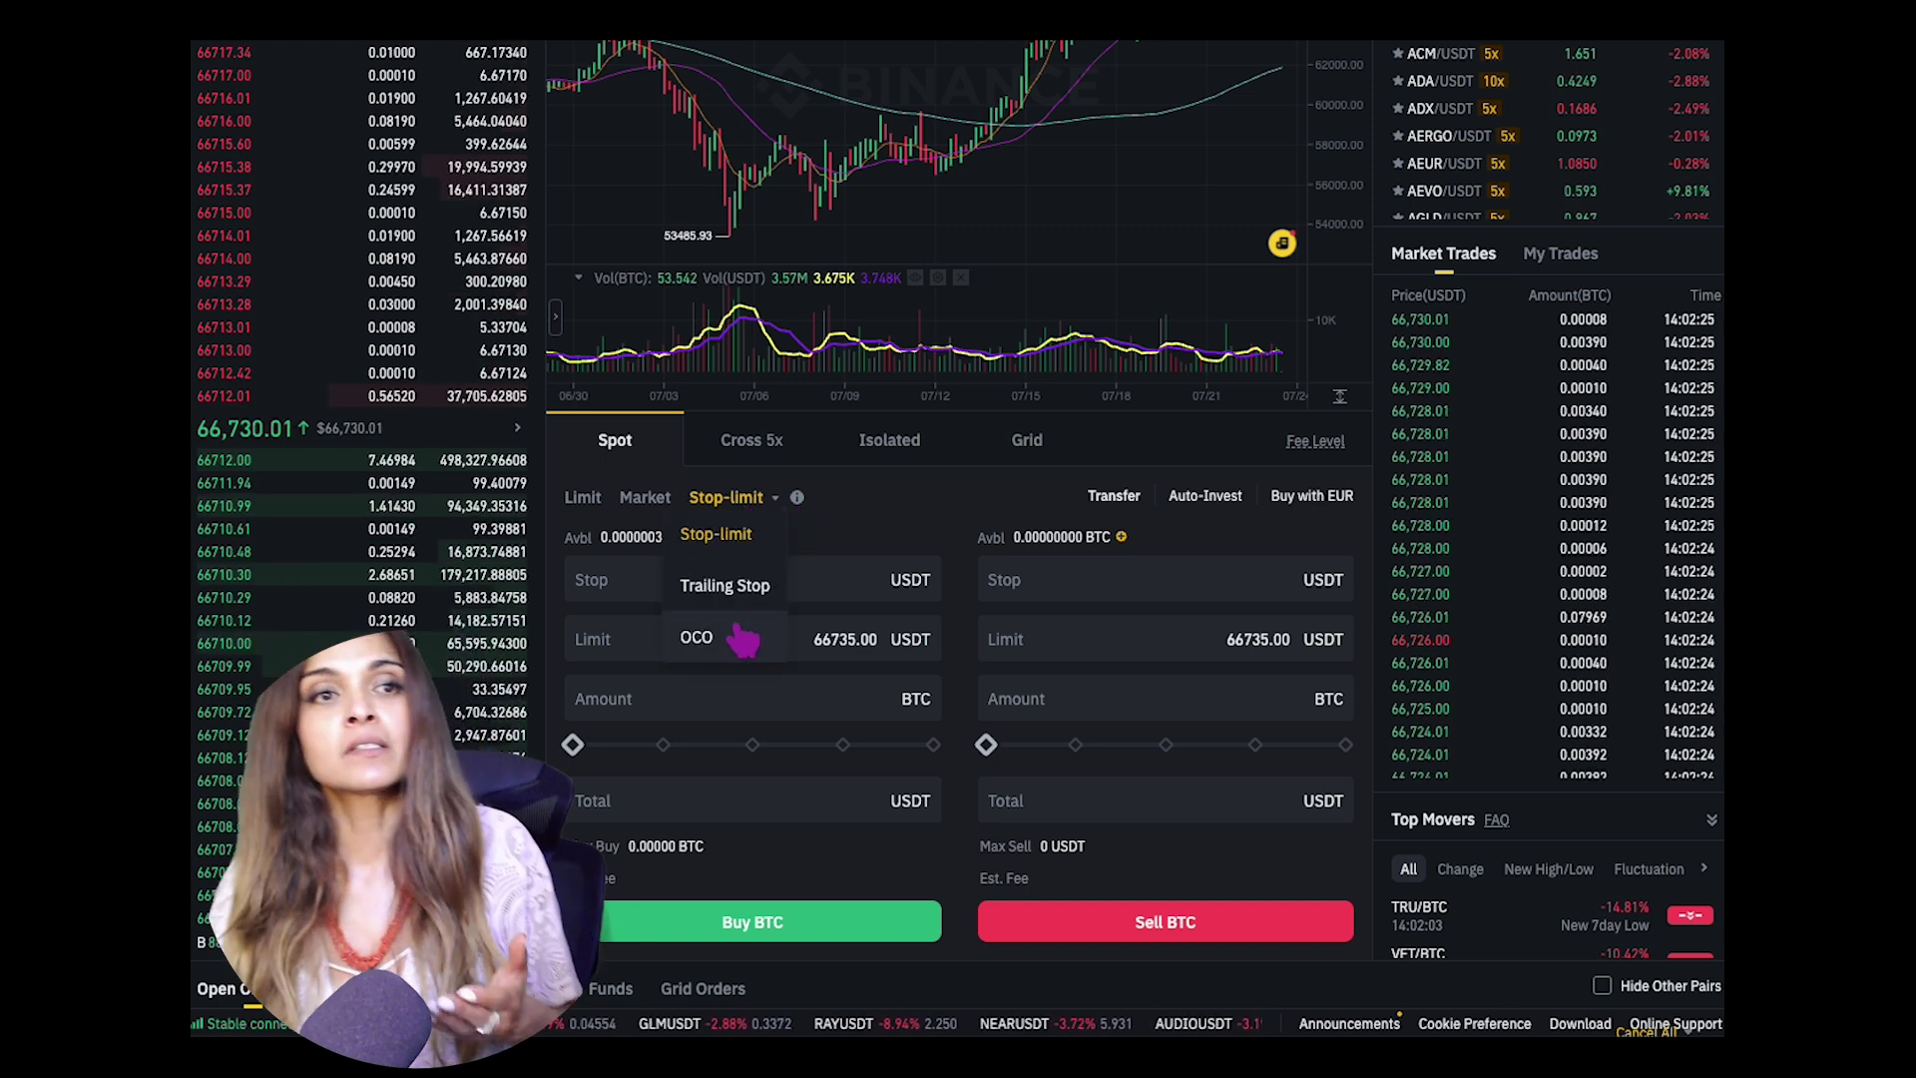
click(738, 534)
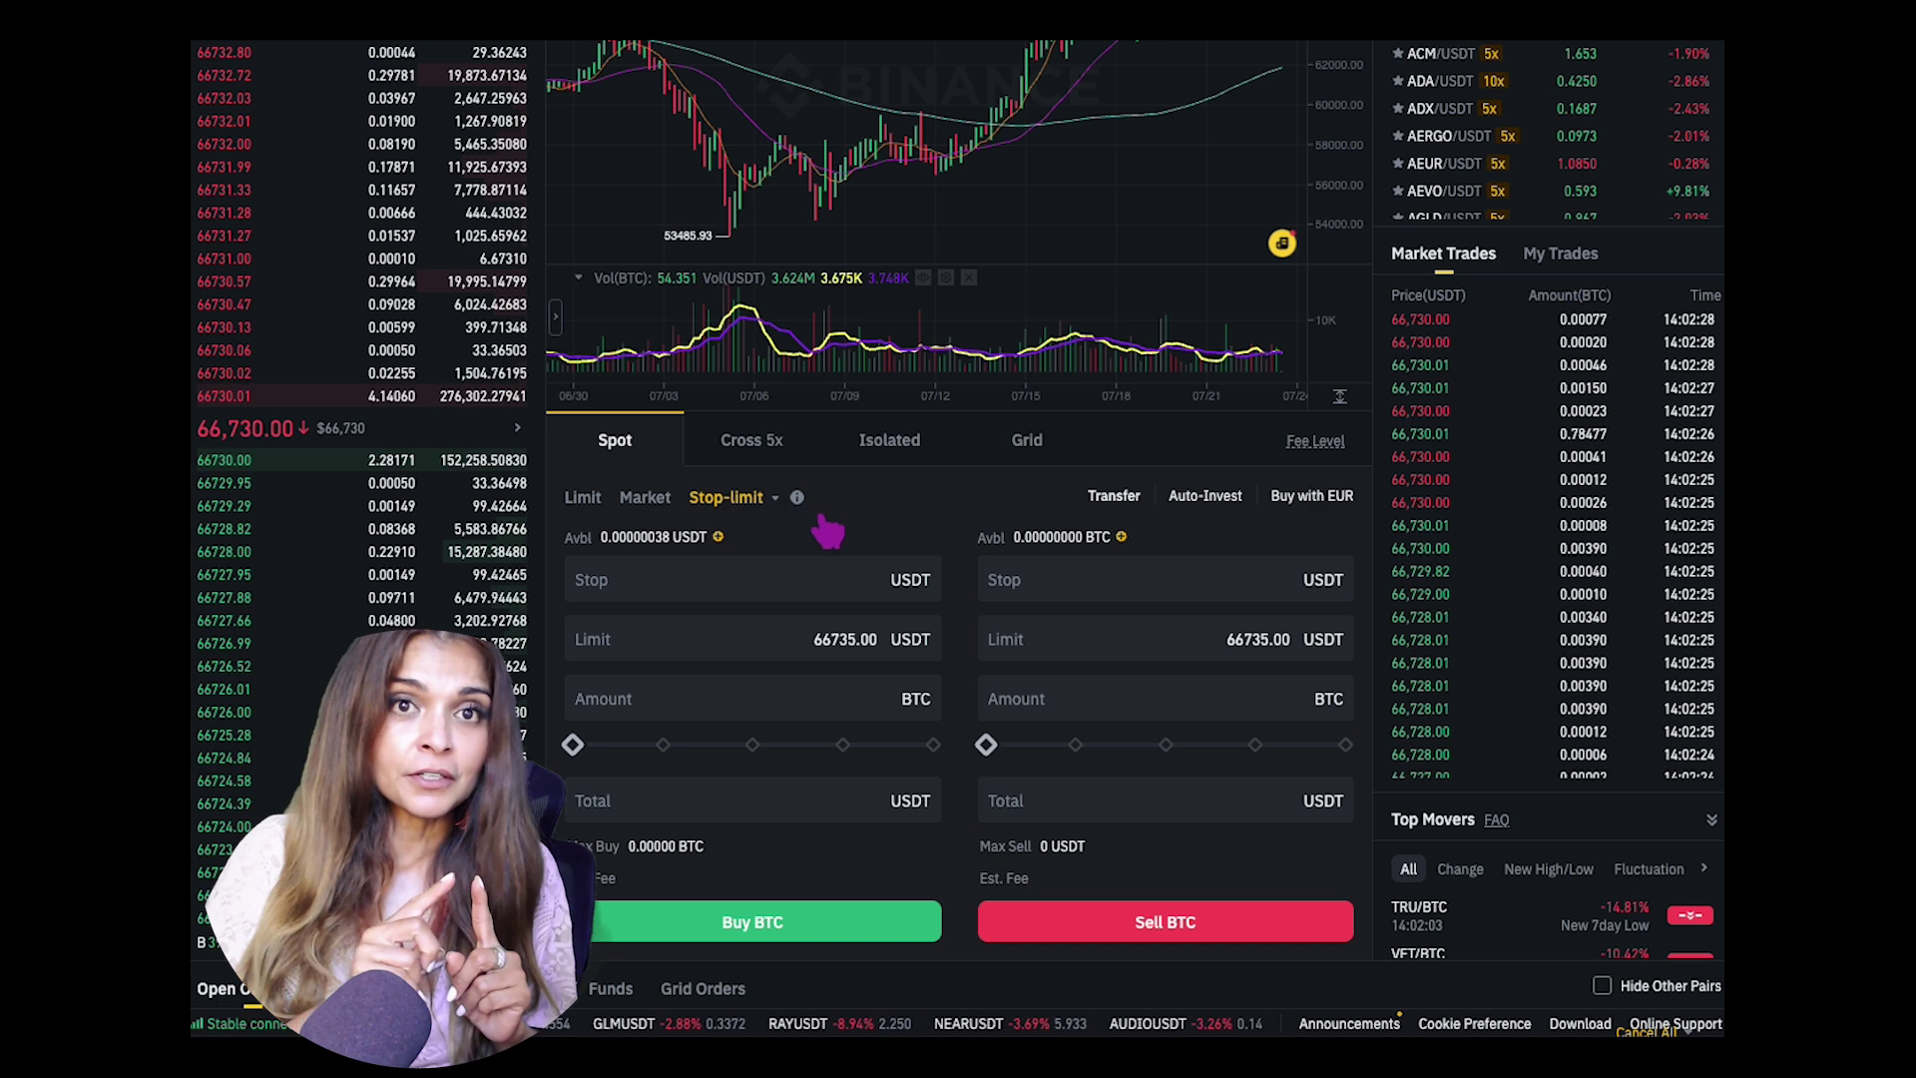
click(753, 527)
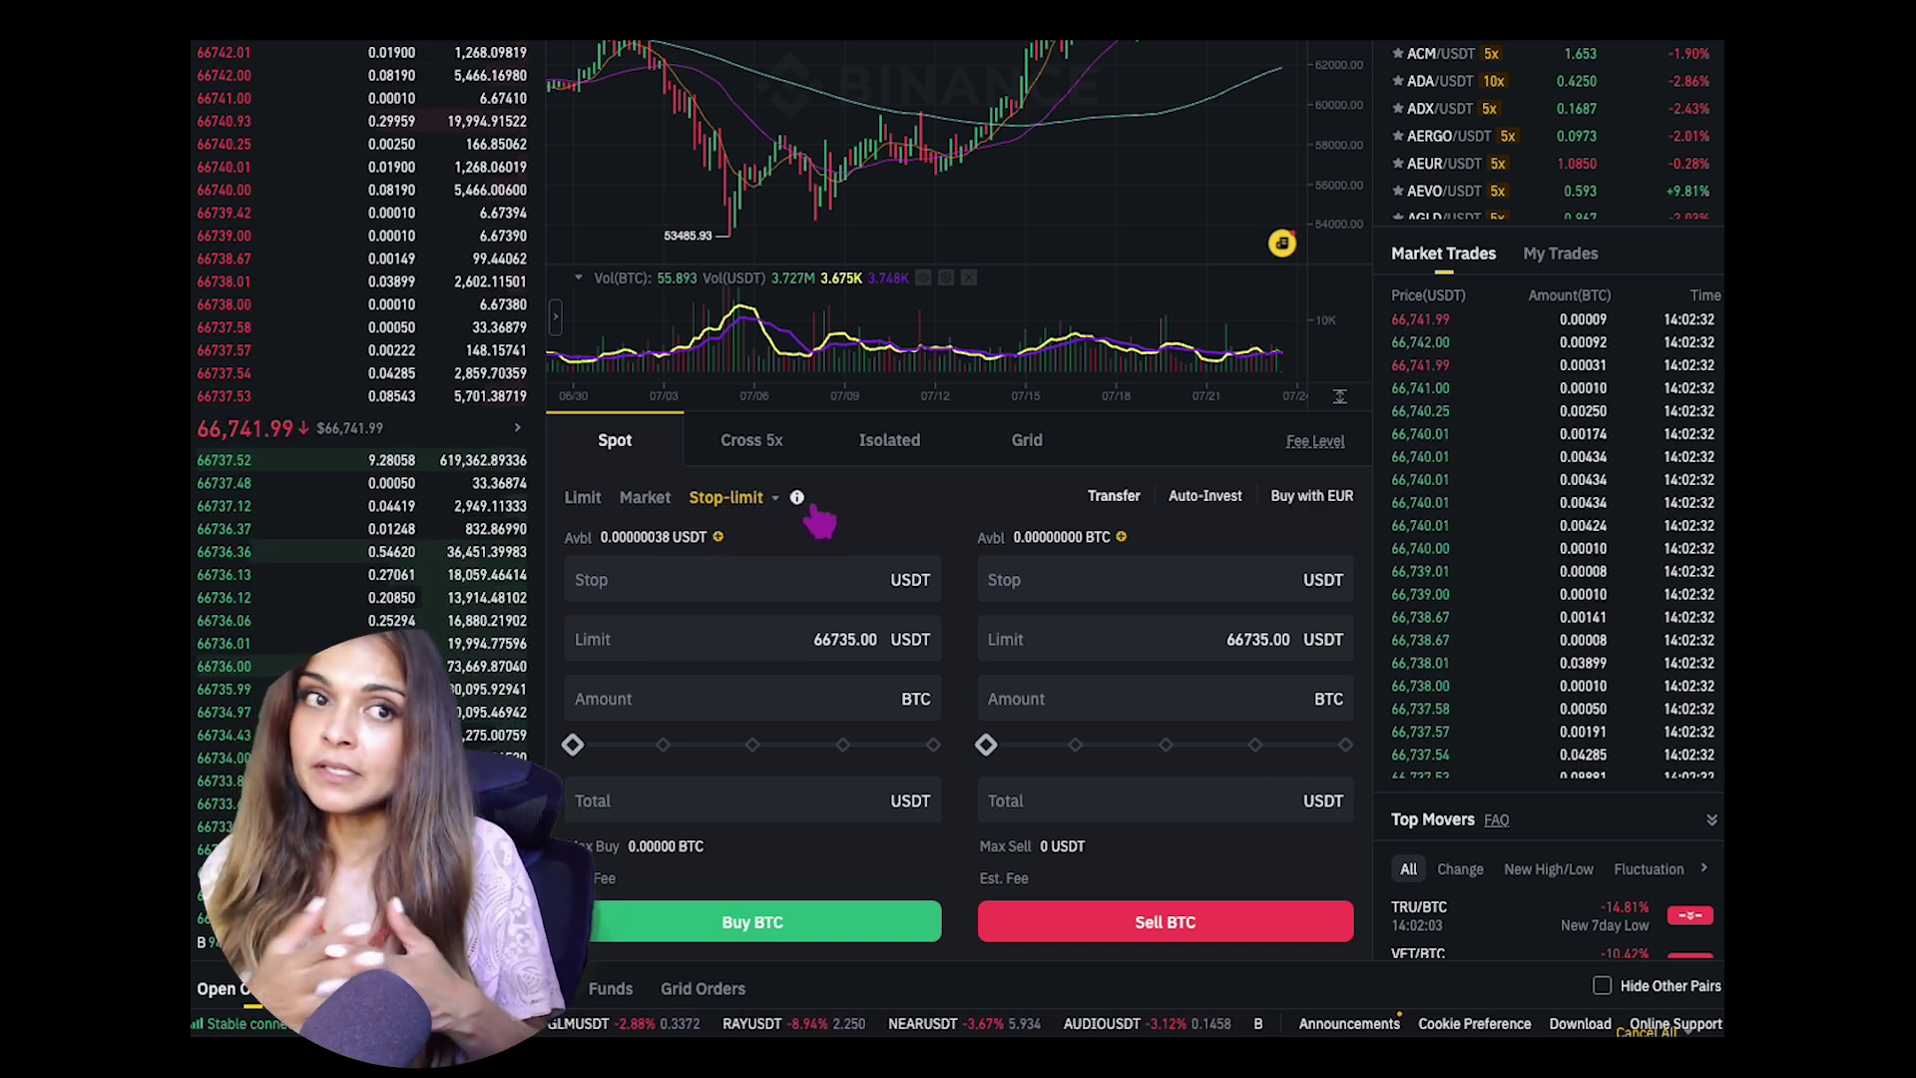
mouse_move(798, 499)
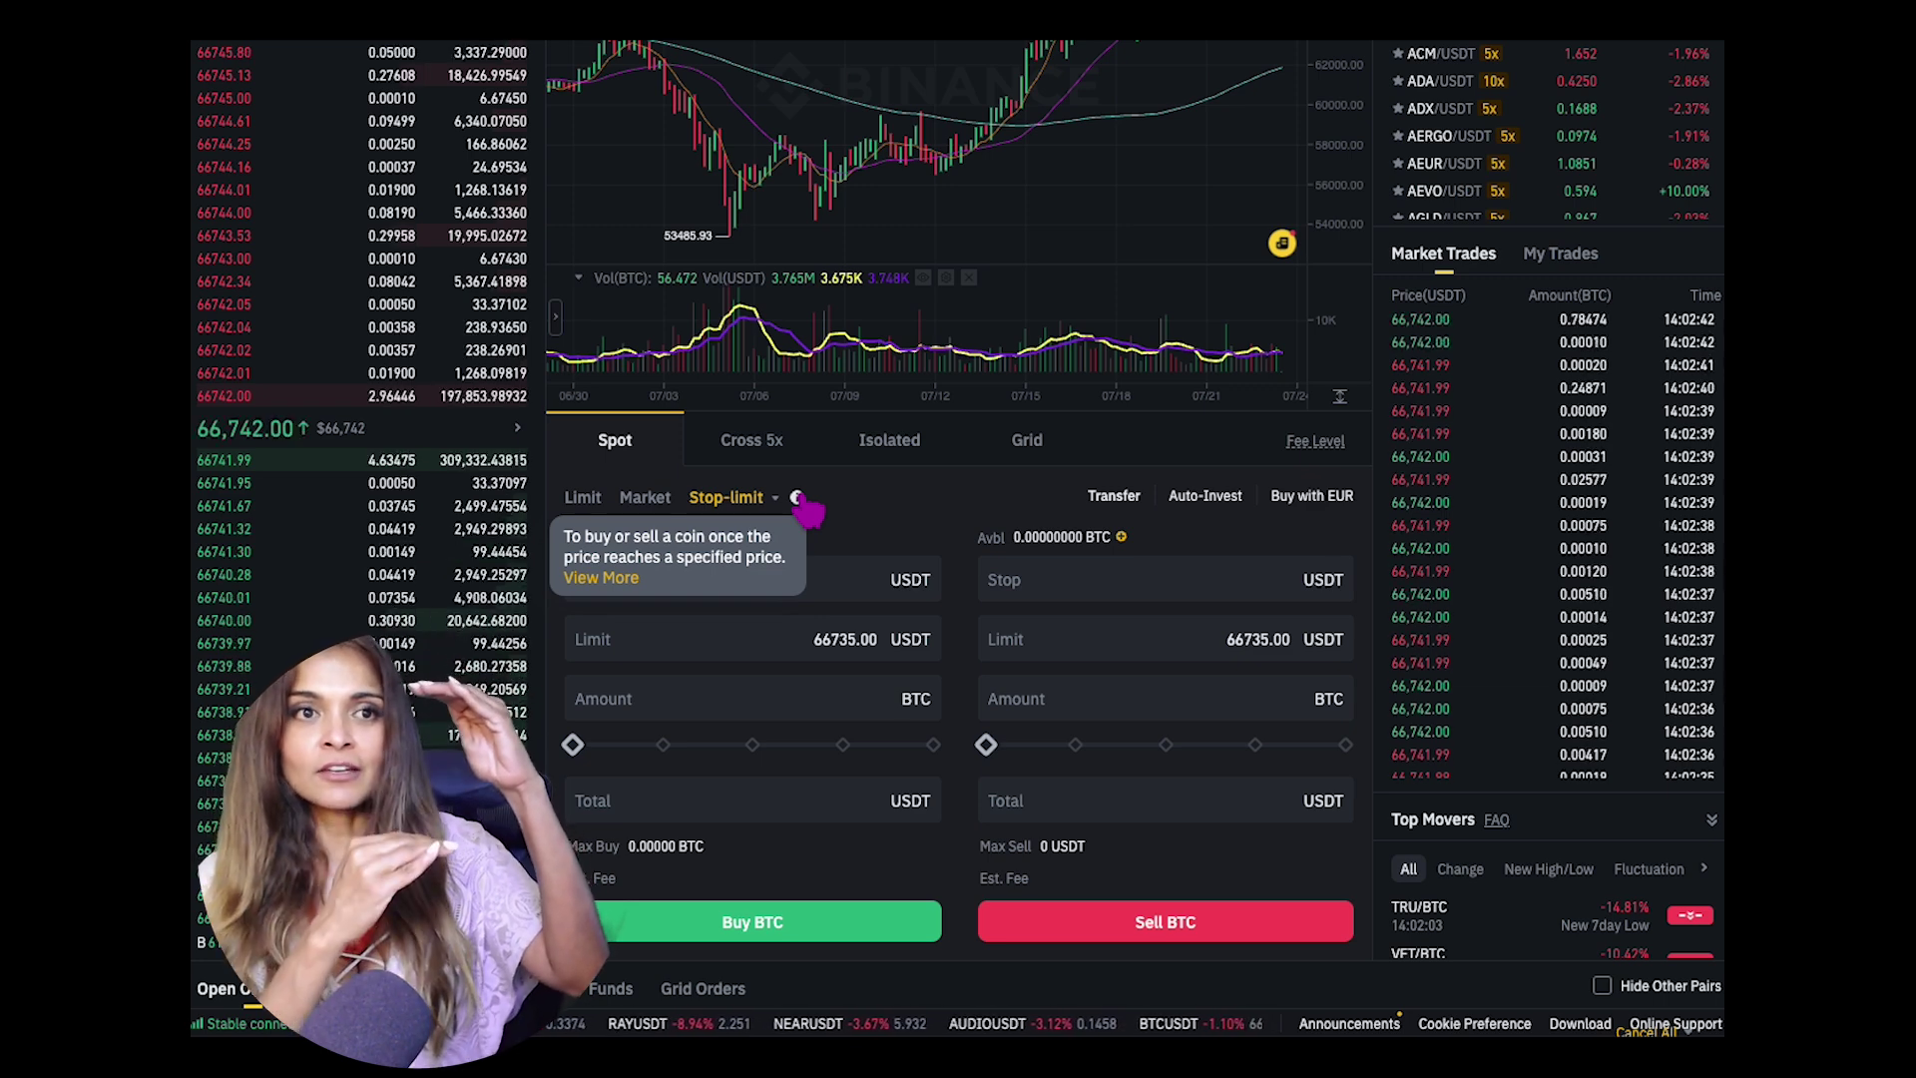
click(623, 579)
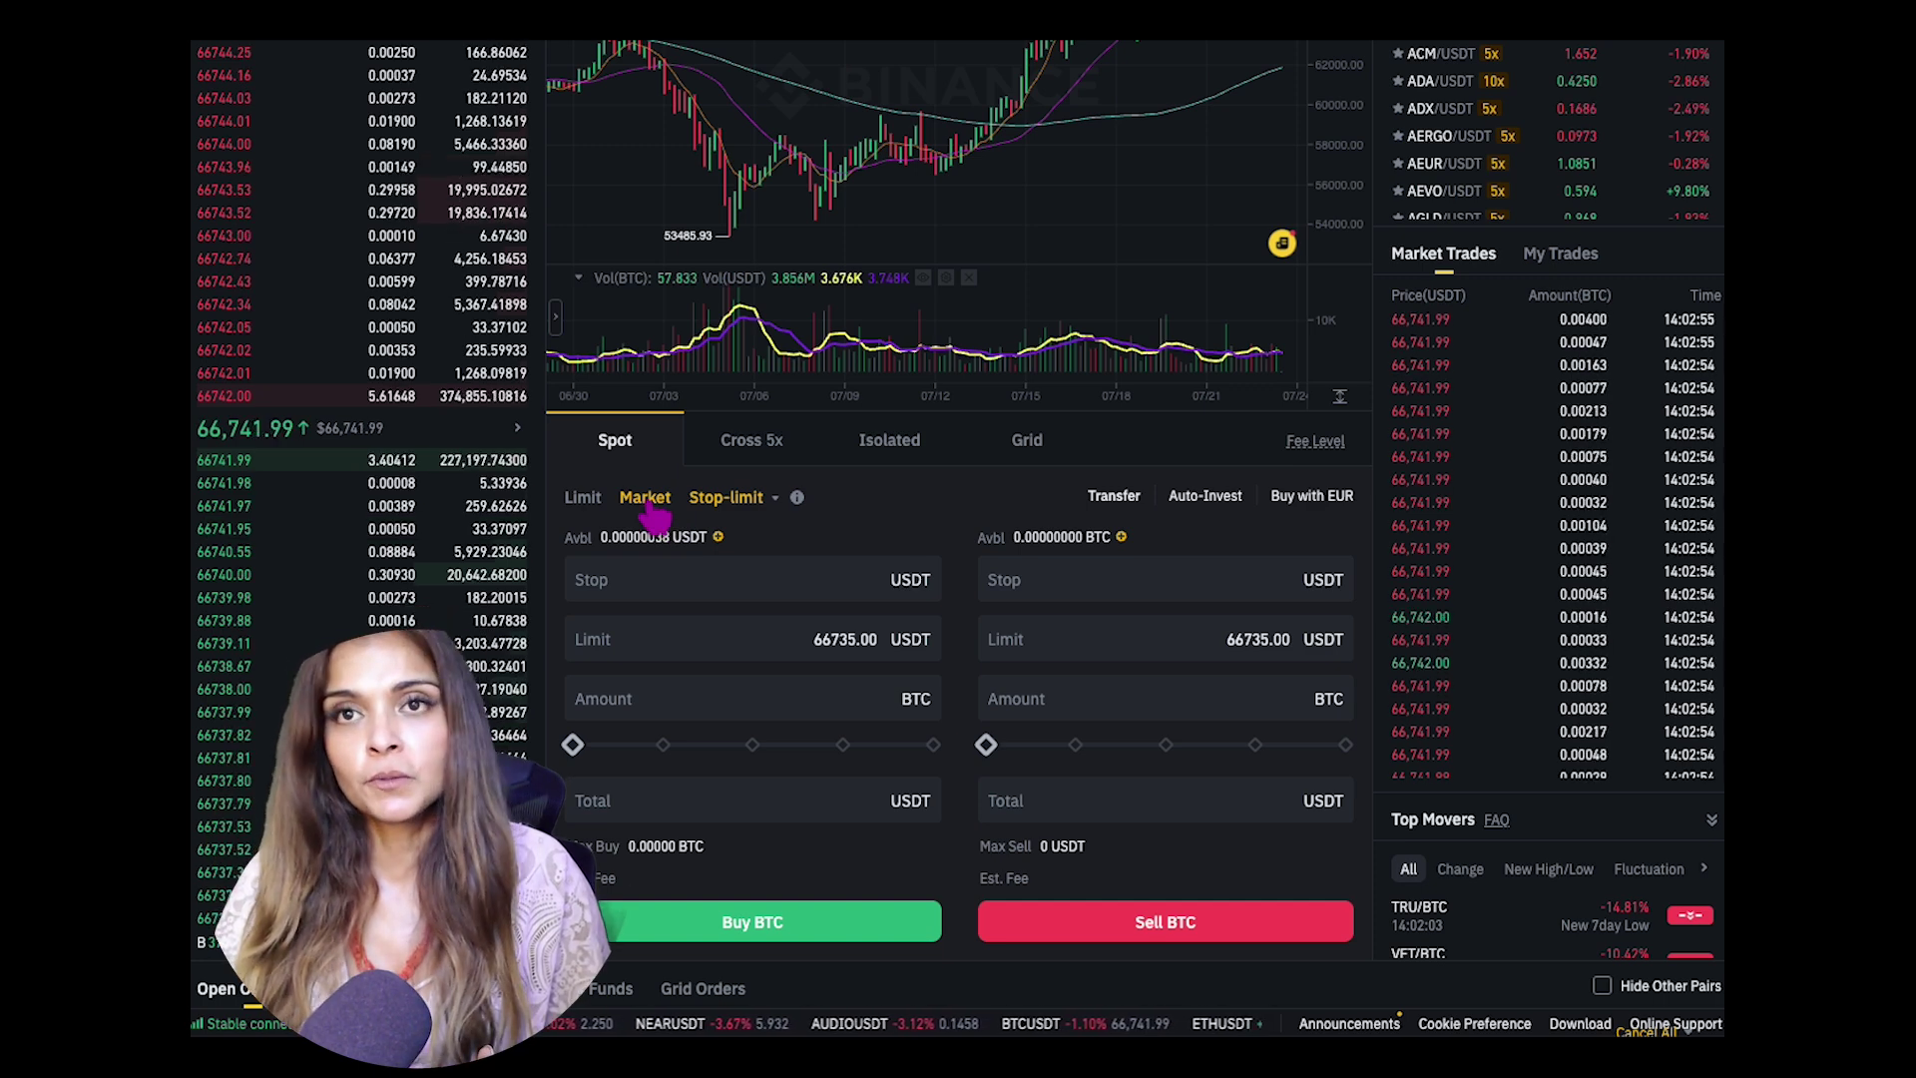
Step: Examine the order history and the trade history, filtering the trades by 1 week, 1 month and 1 day
scroll(648, 514, down, 7)
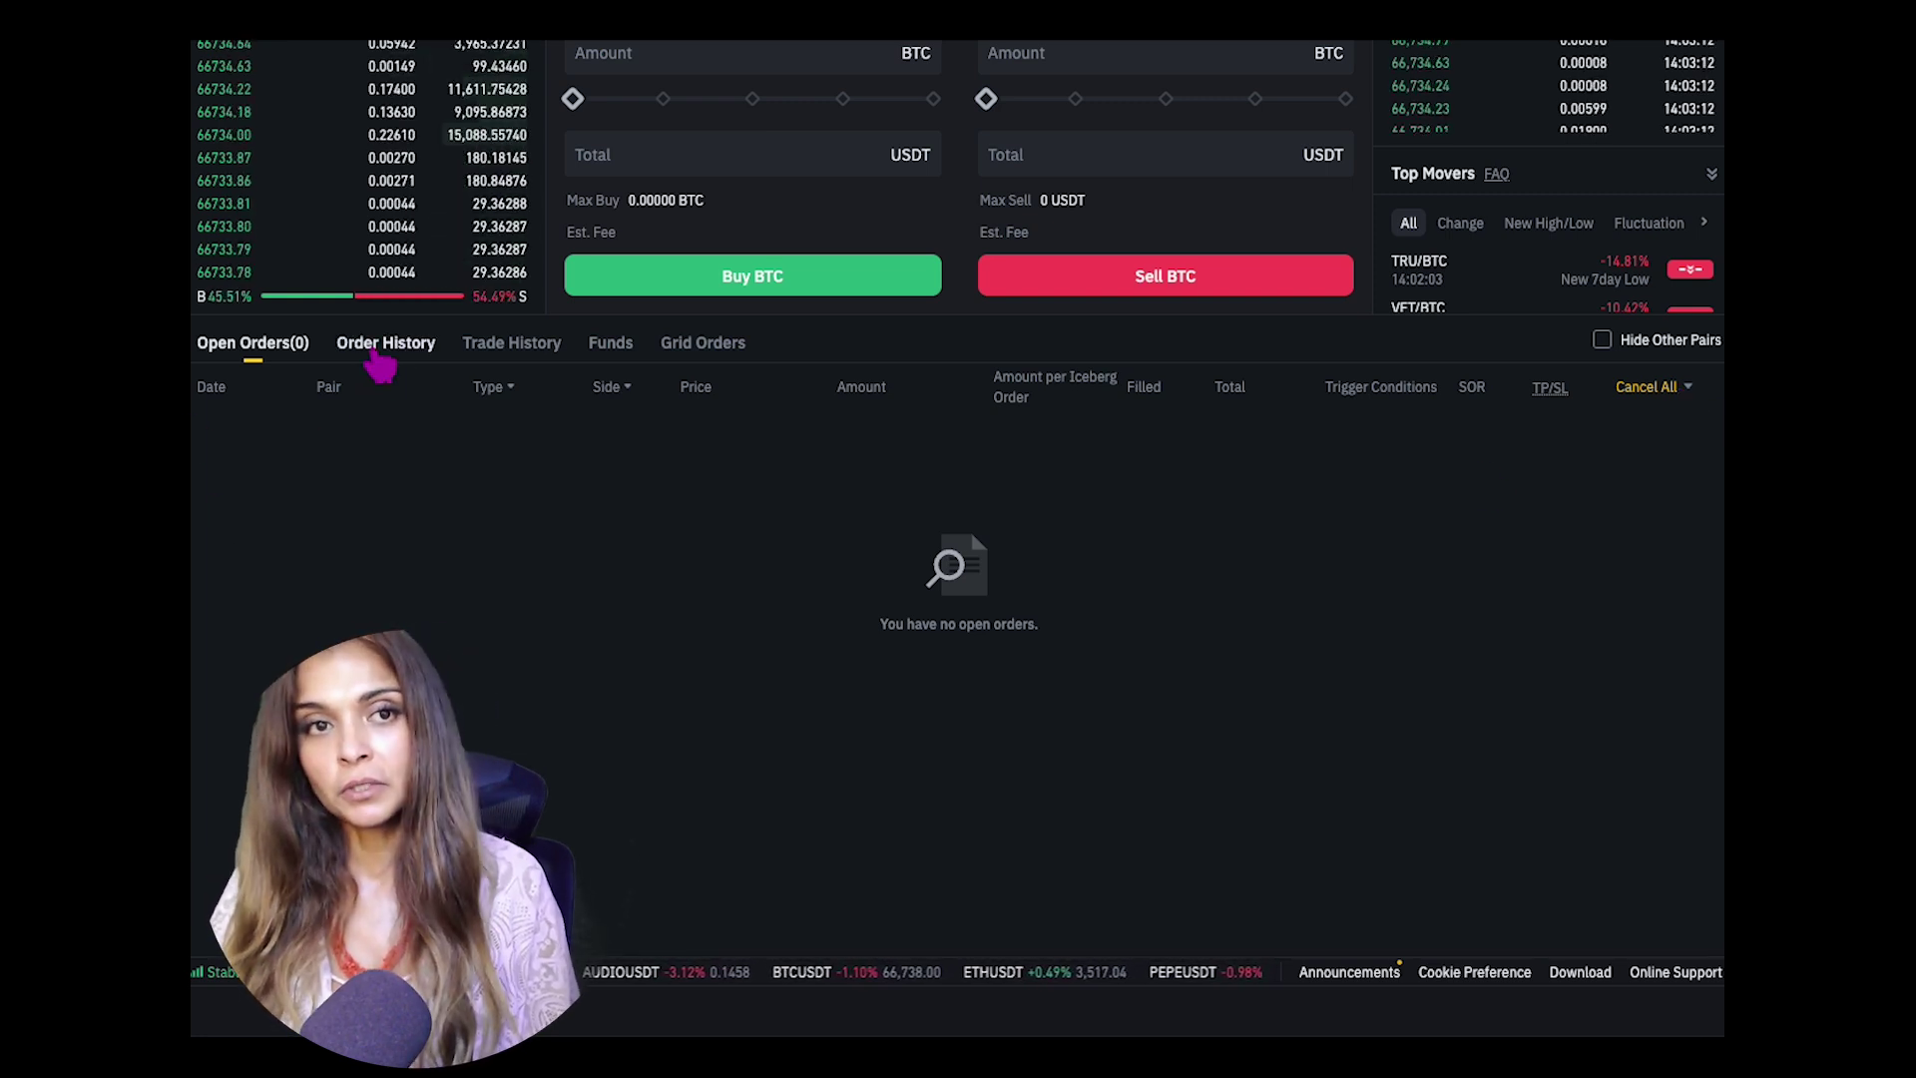
click(380, 361)
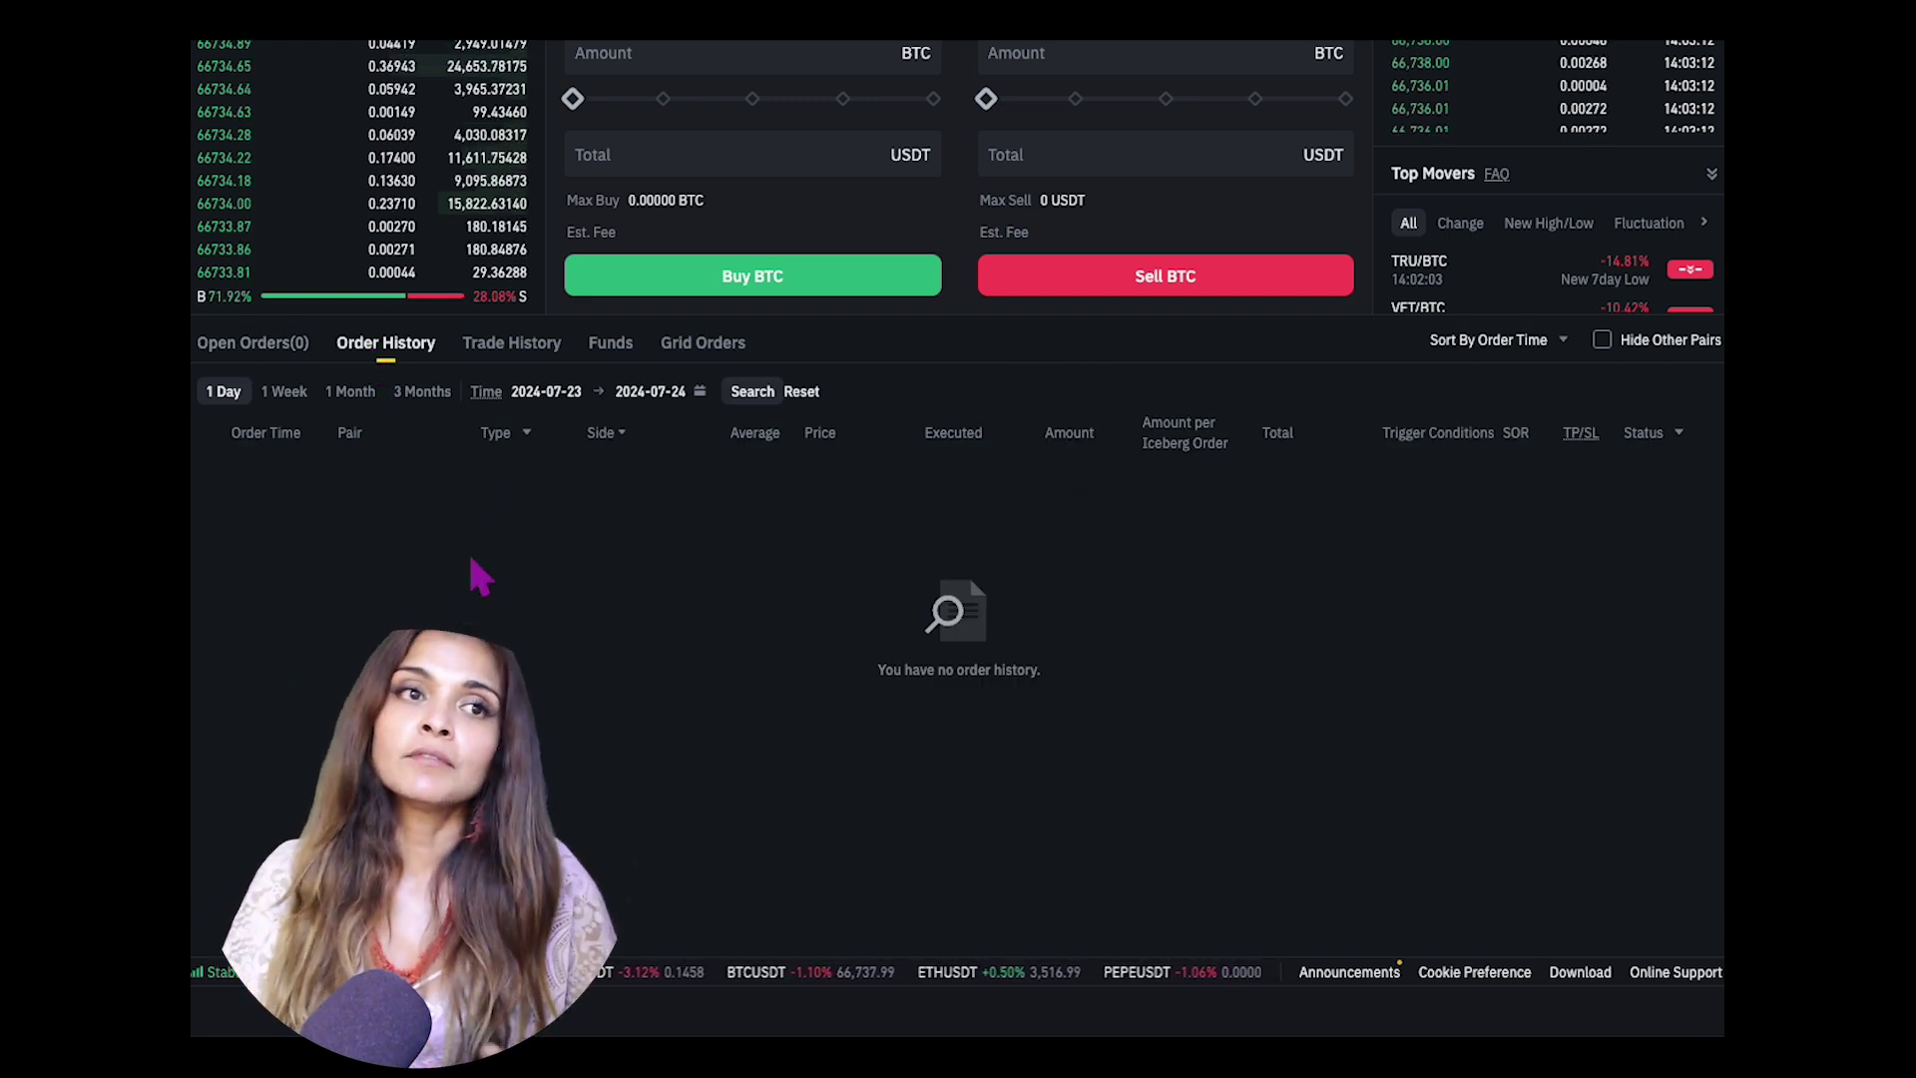
click(519, 351)
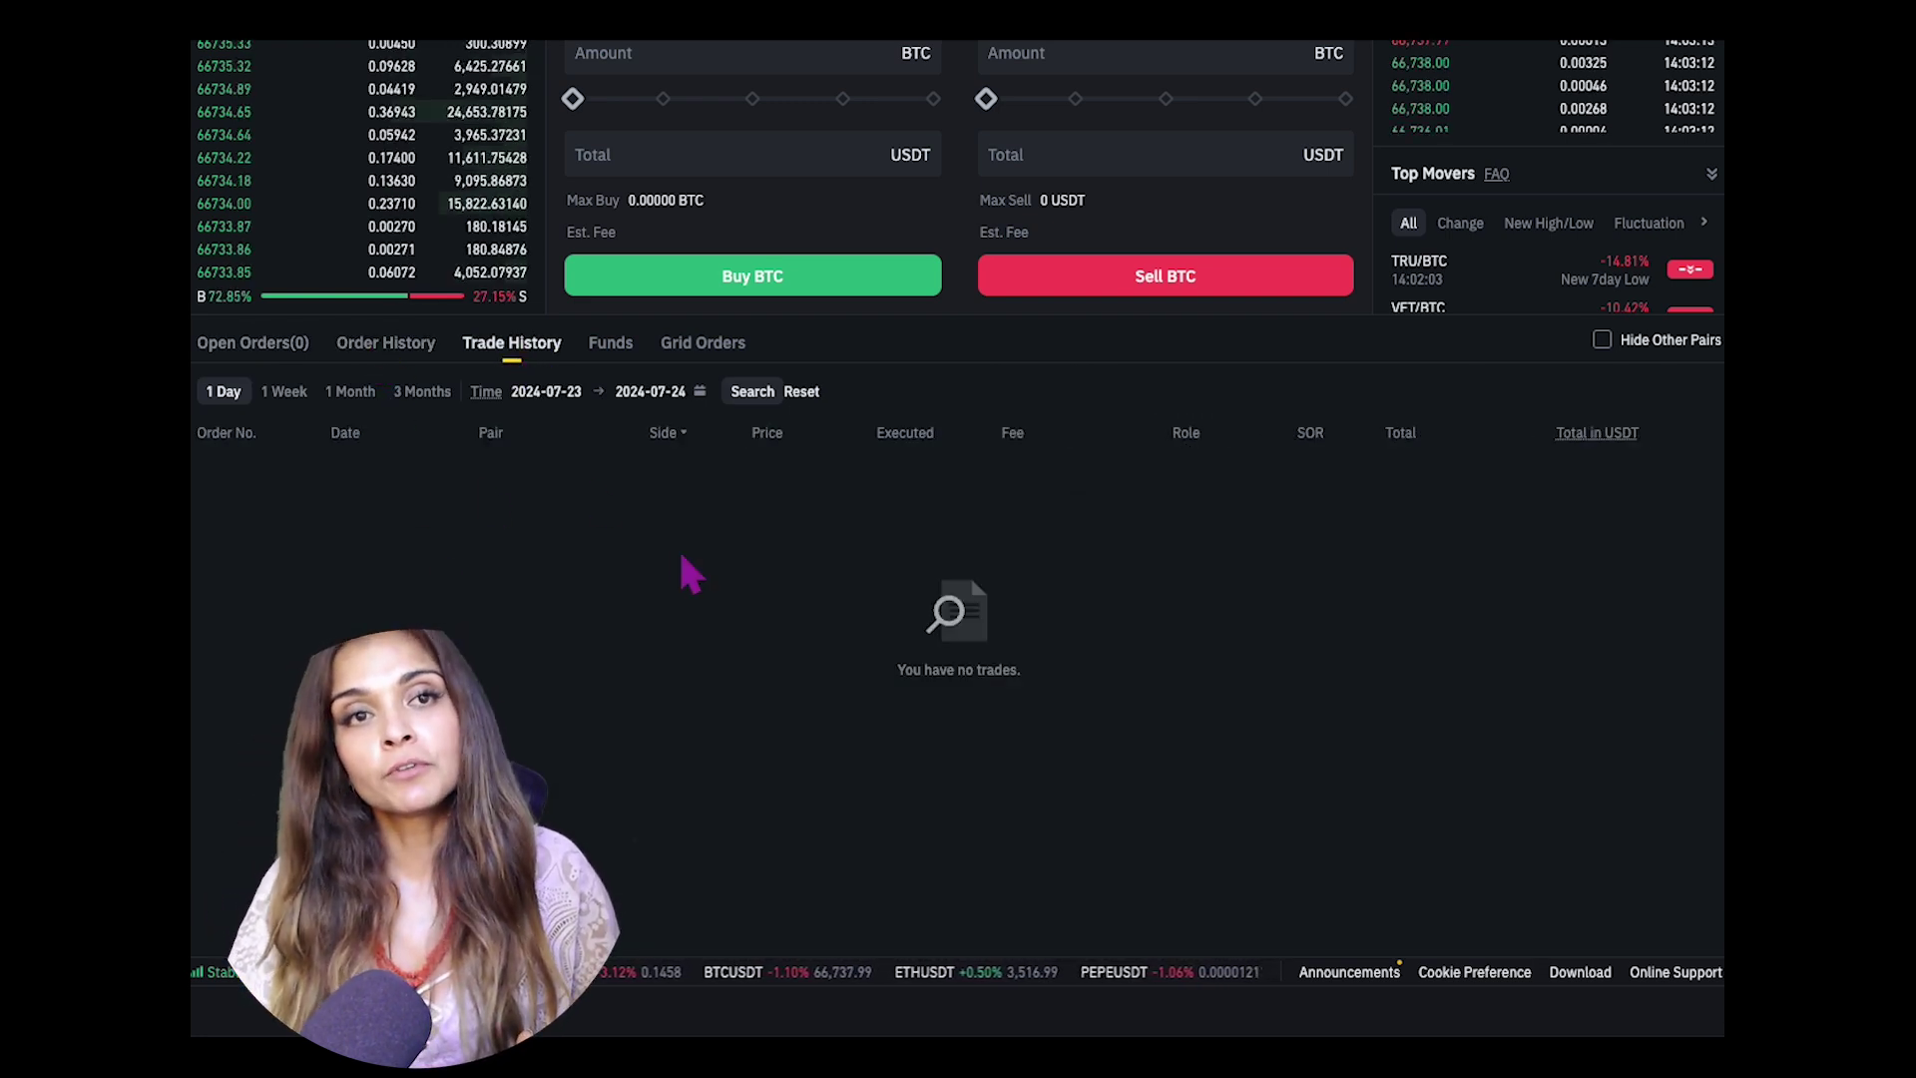
click(286, 392)
click(351, 392)
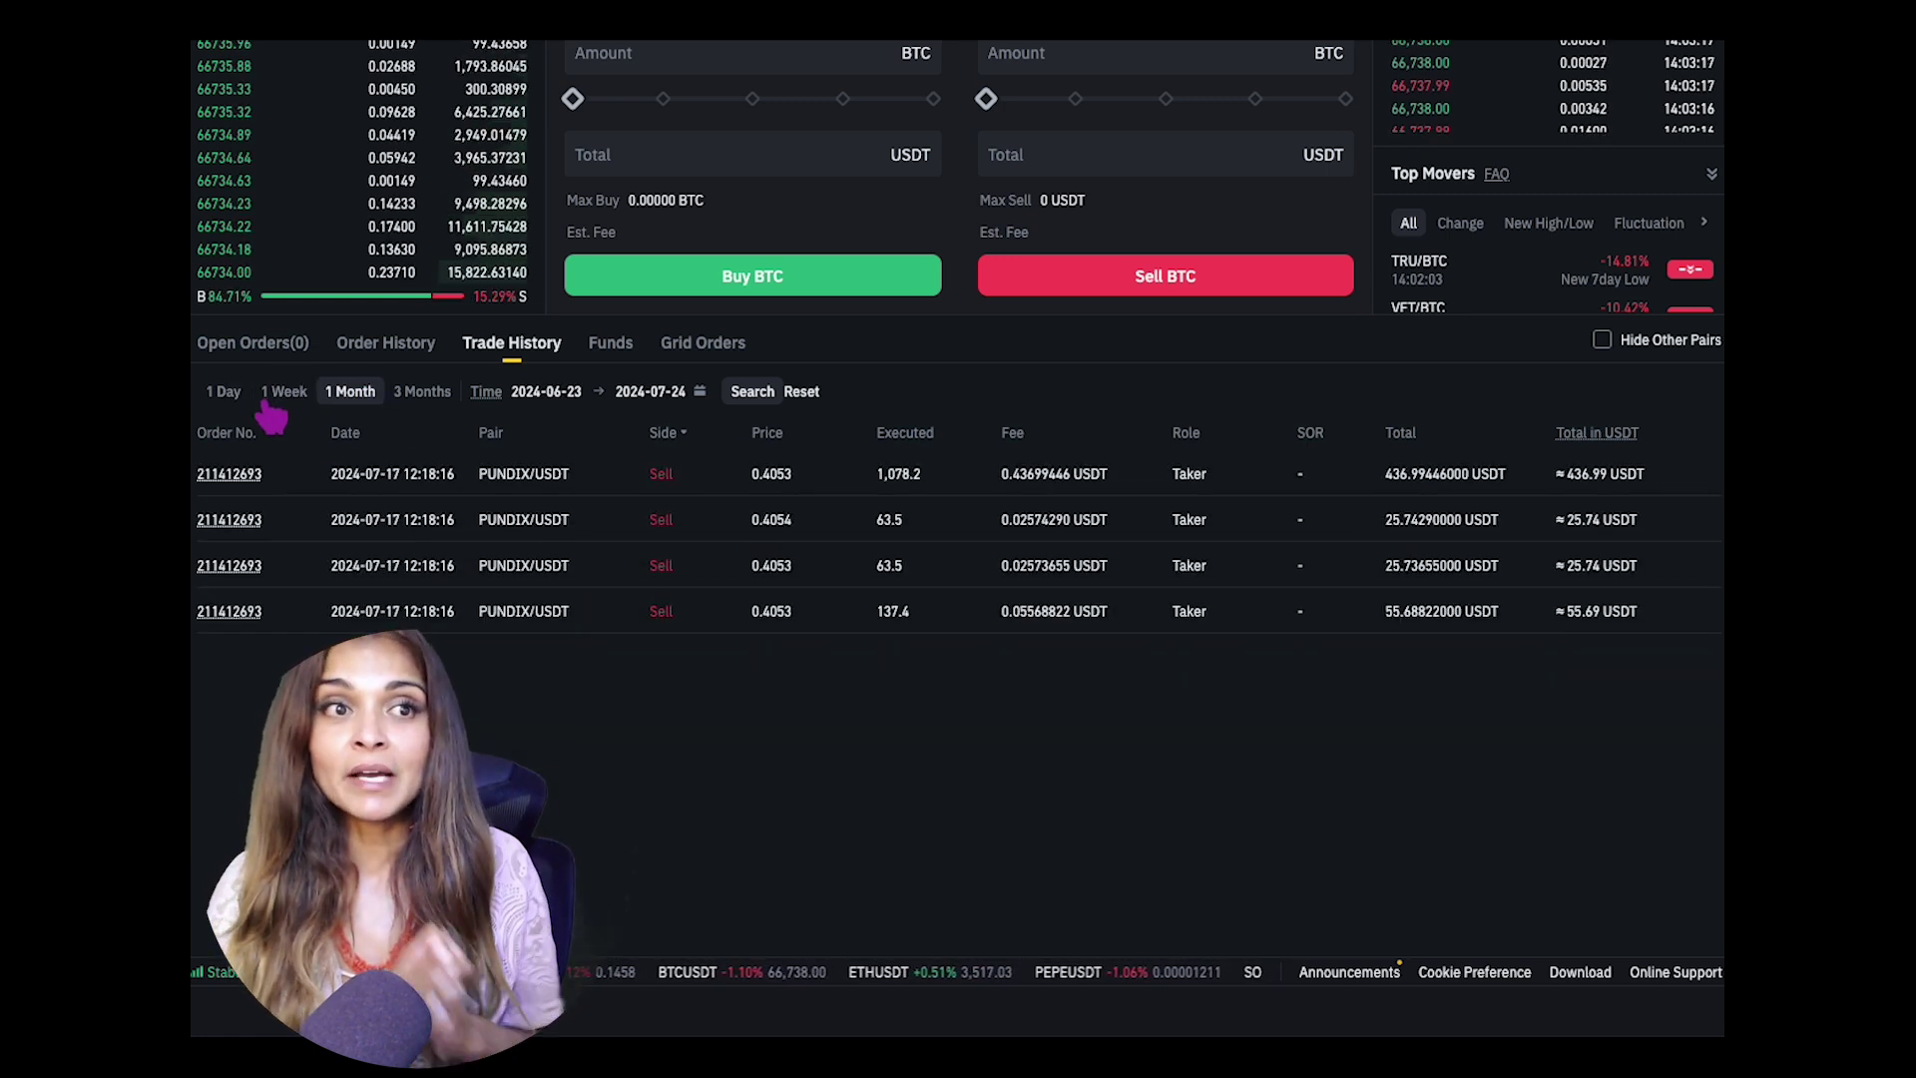
click(230, 395)
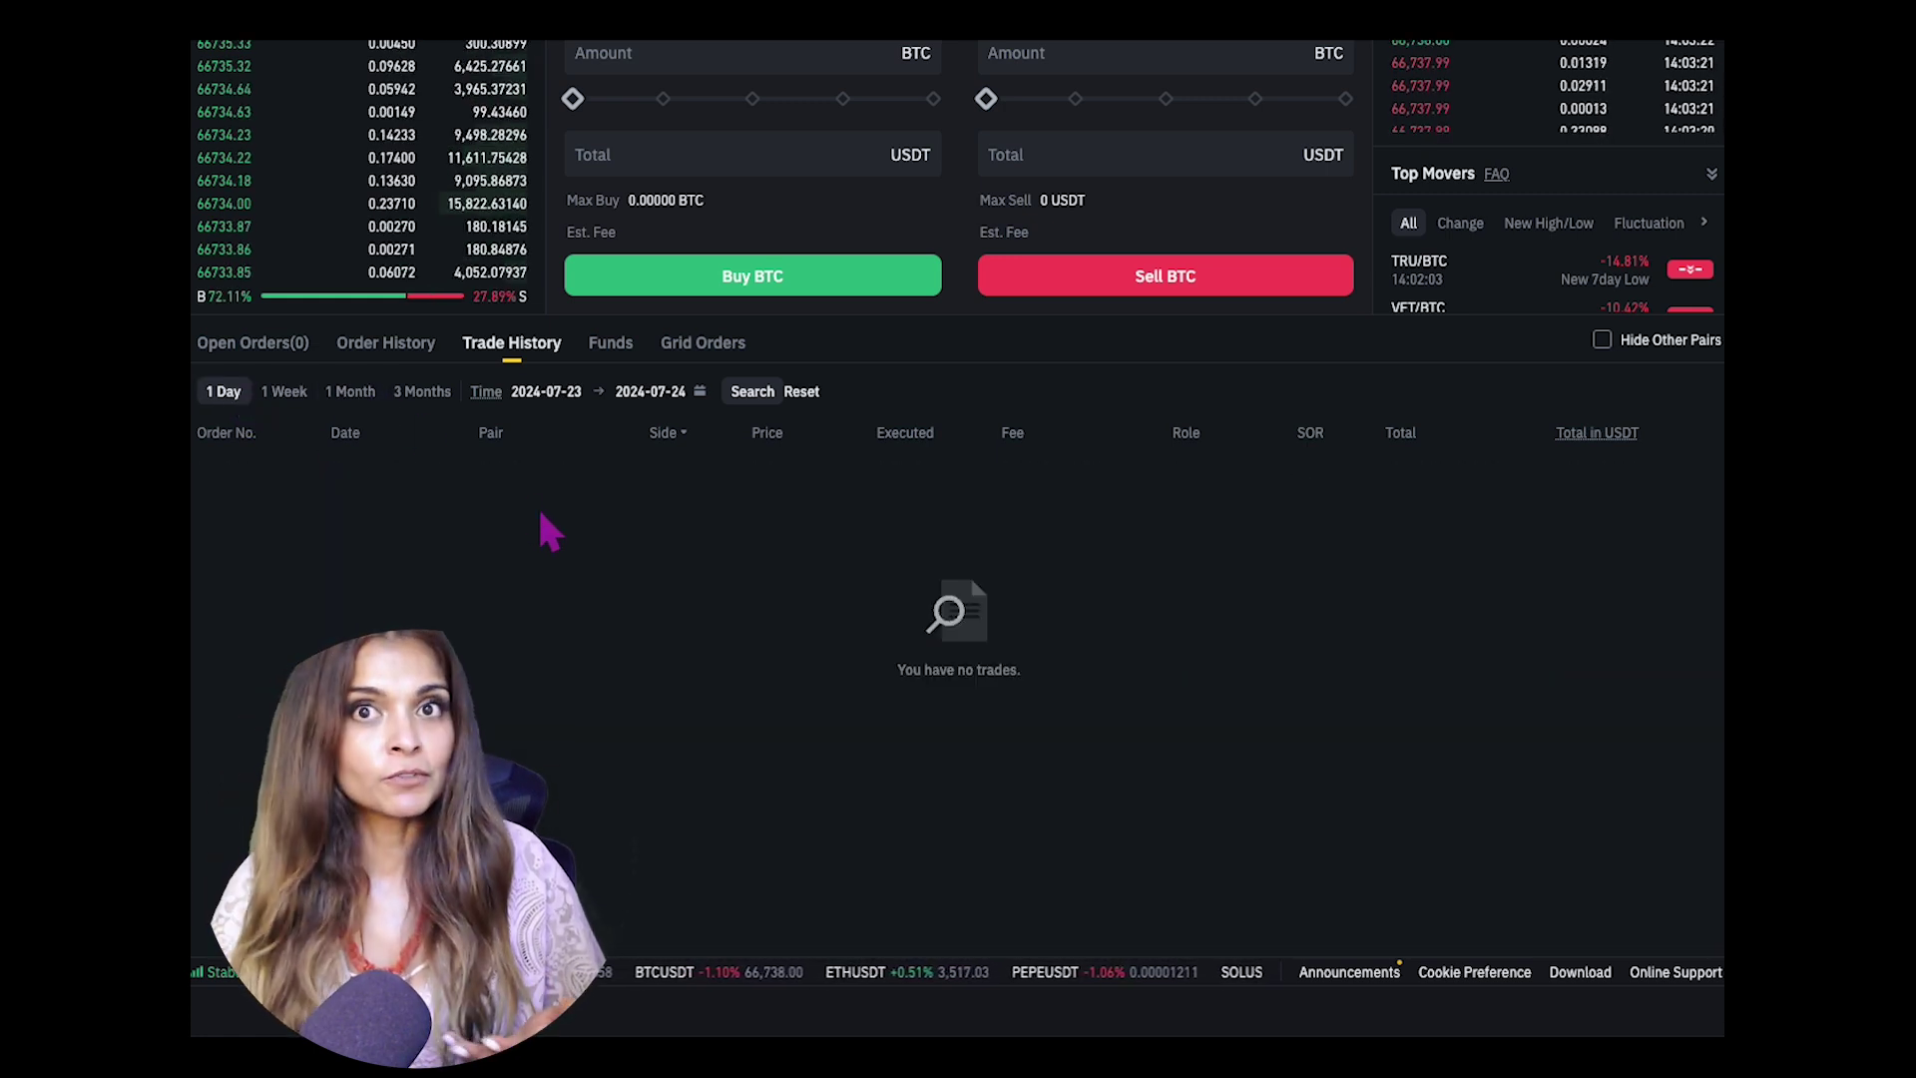
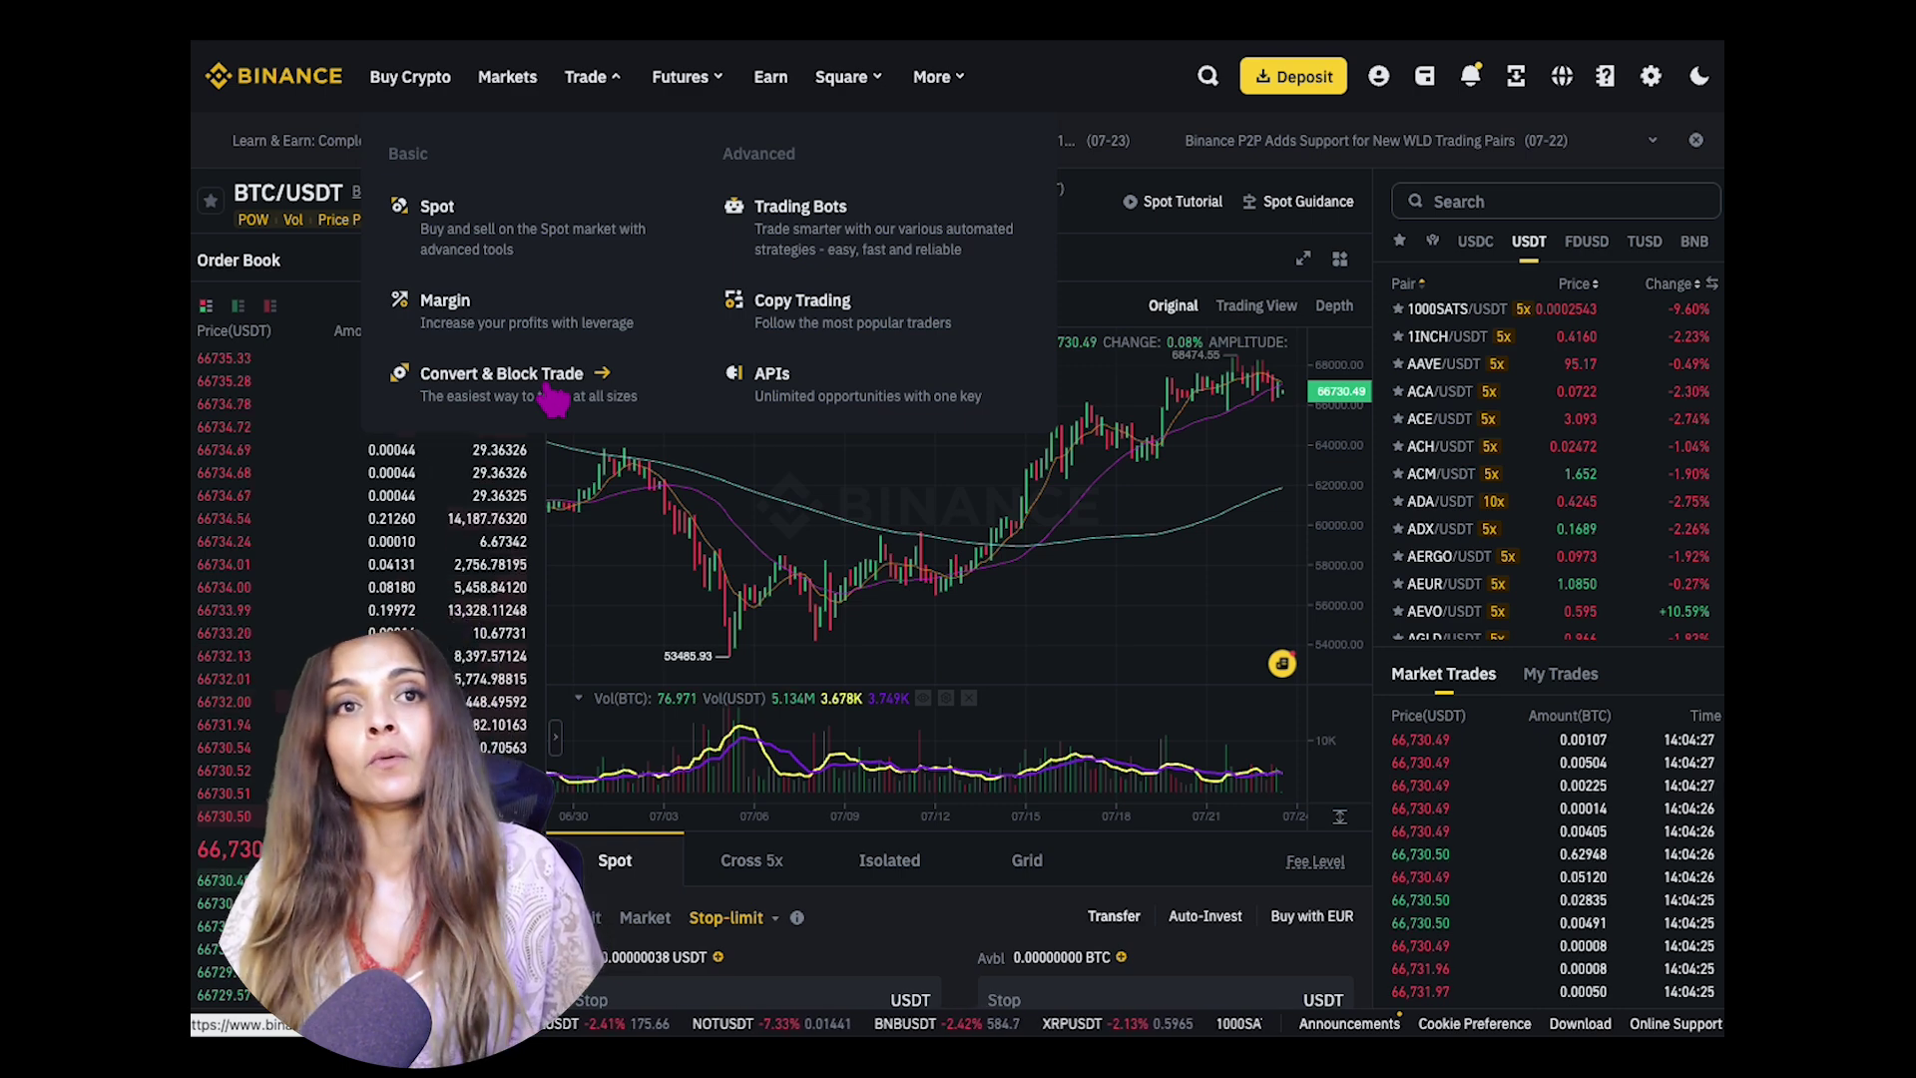
Step: Open the Convert & Block Trade page and choose USDC as the currency to convert from
click(553, 399)
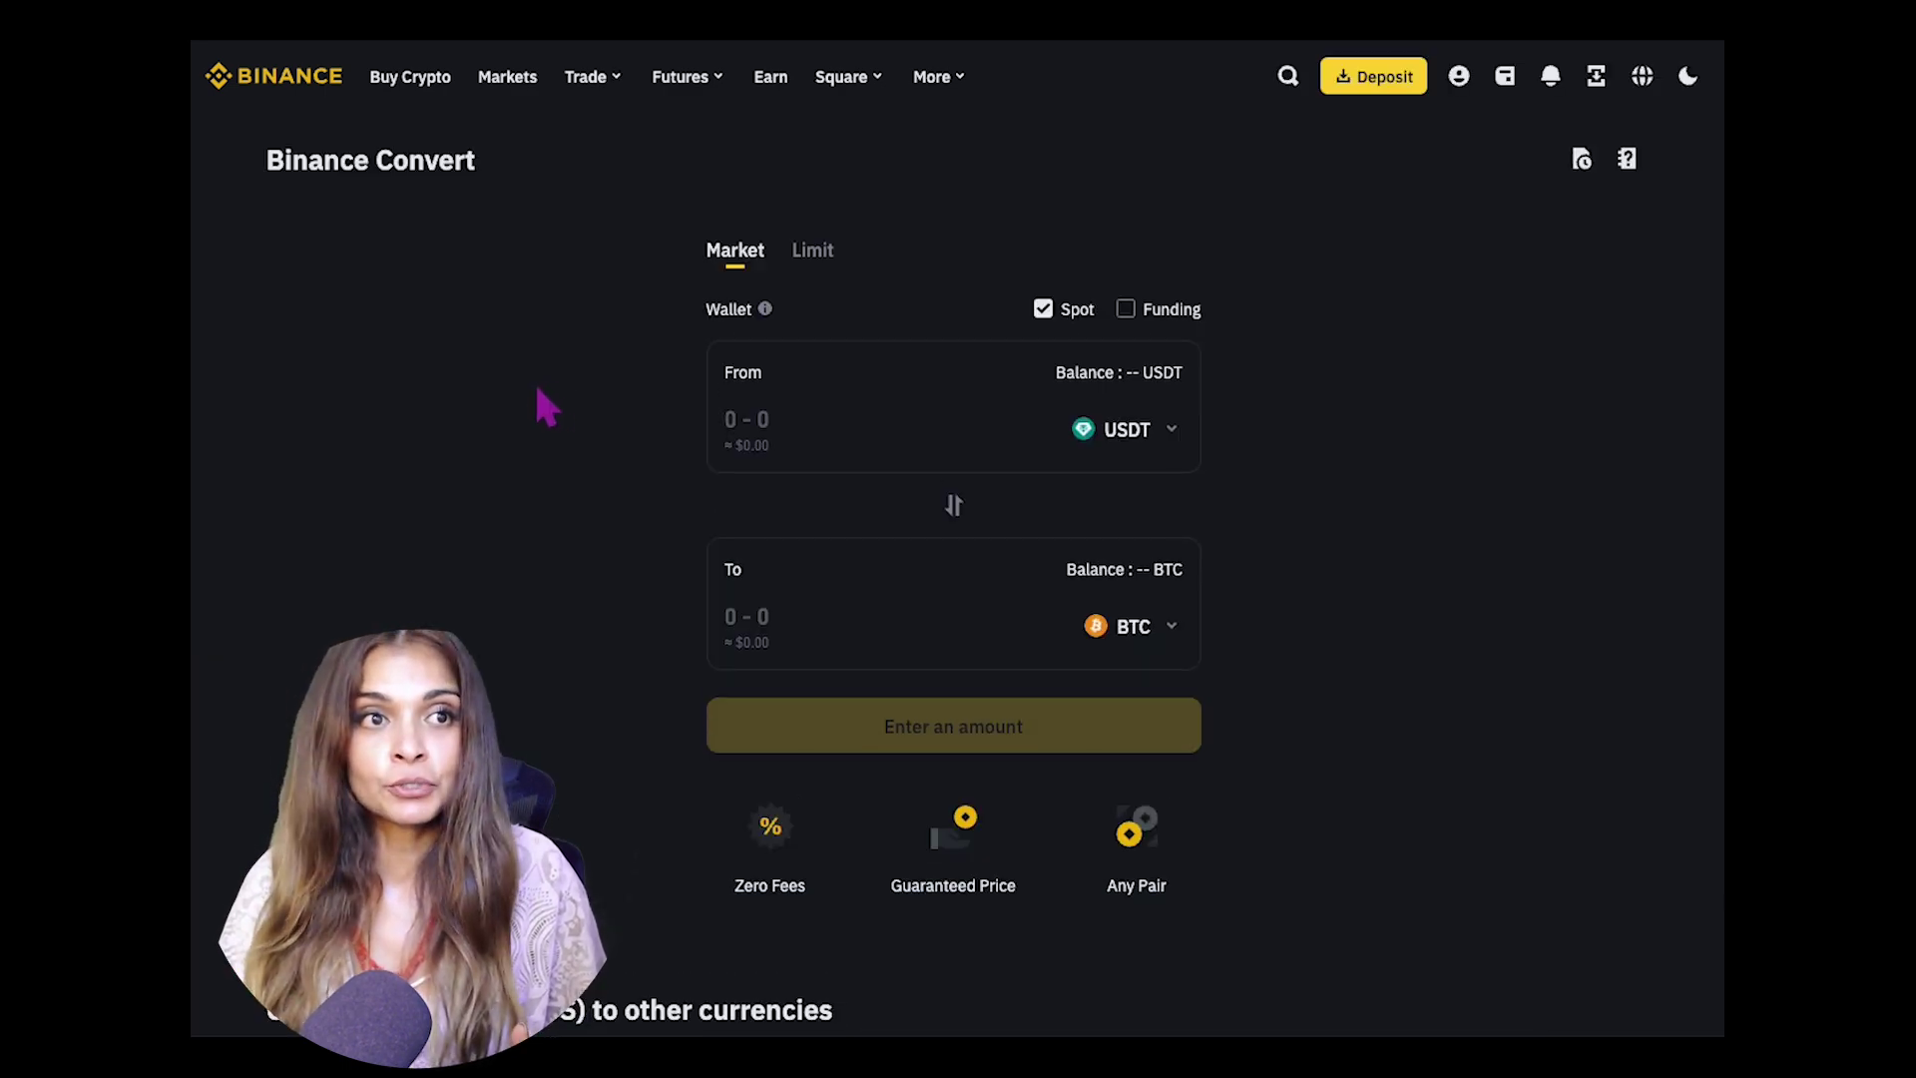
click(1117, 454)
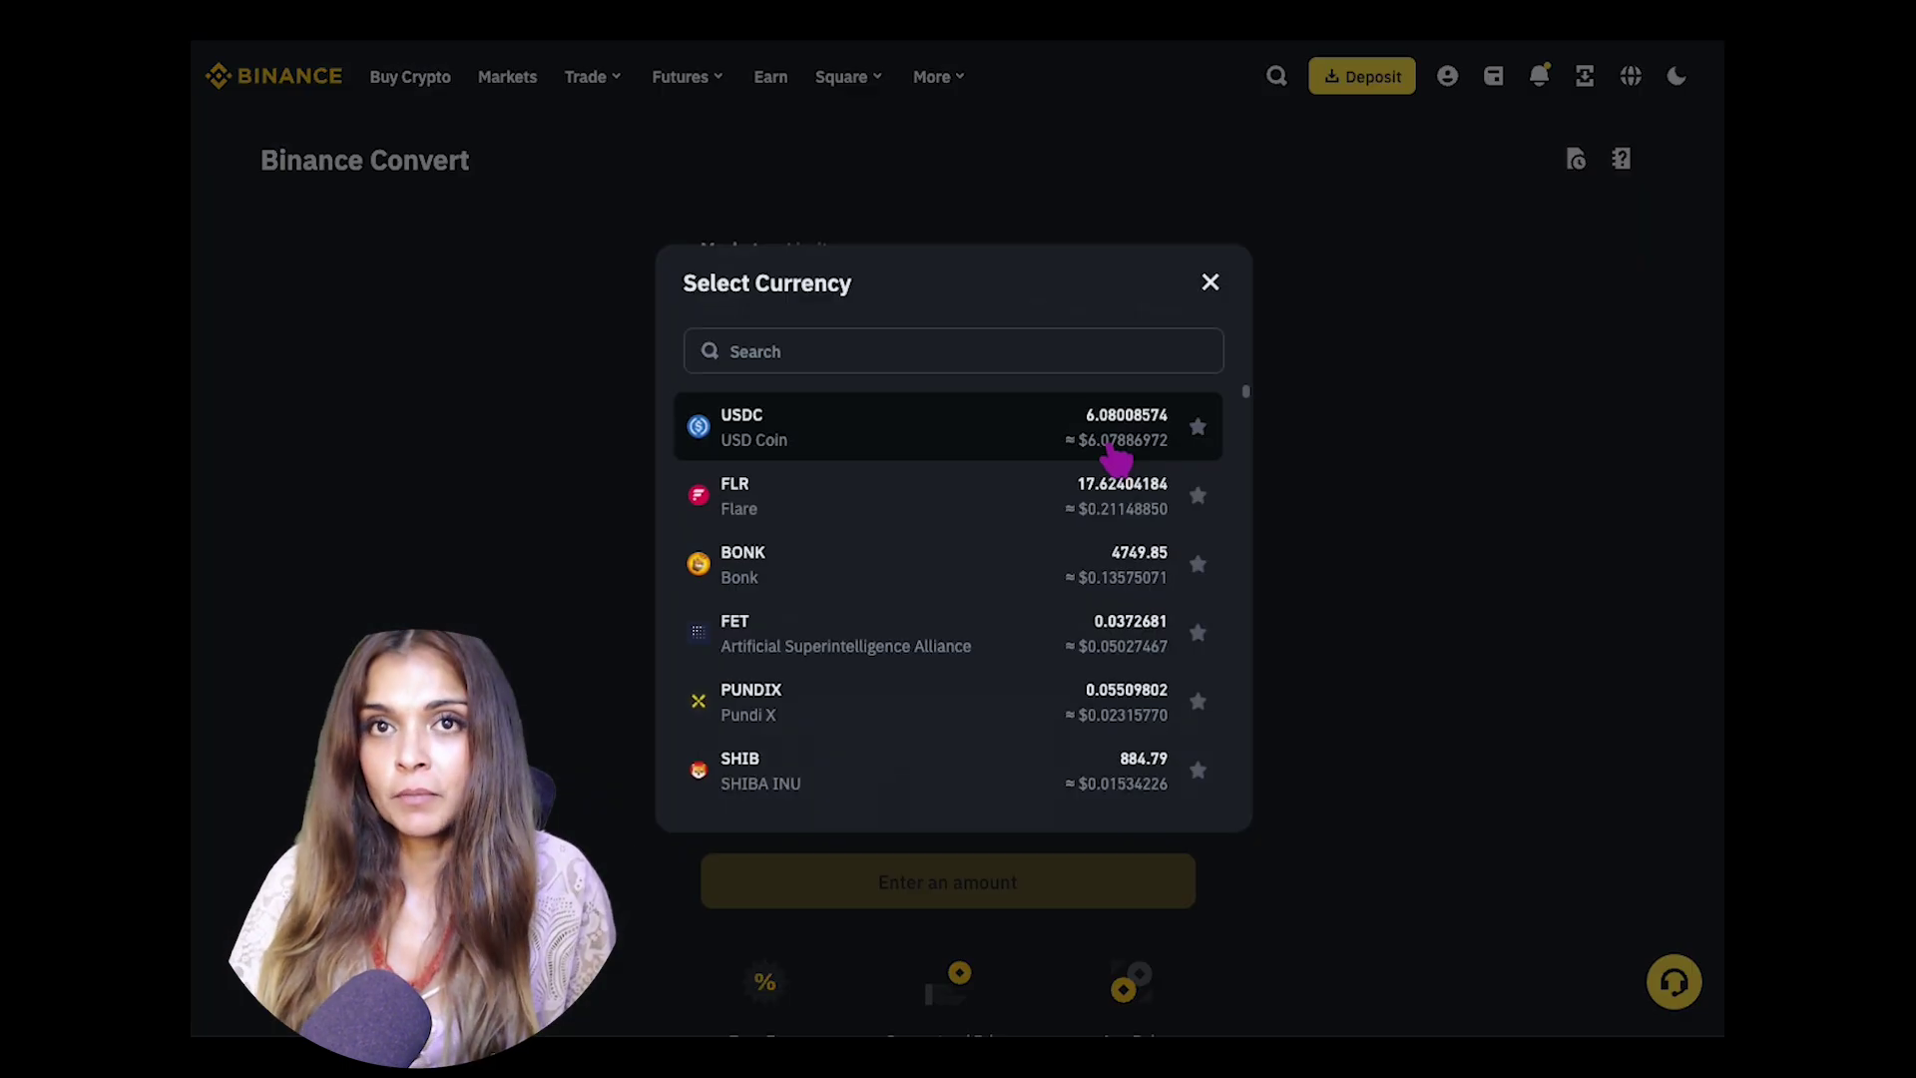
click(855, 478)
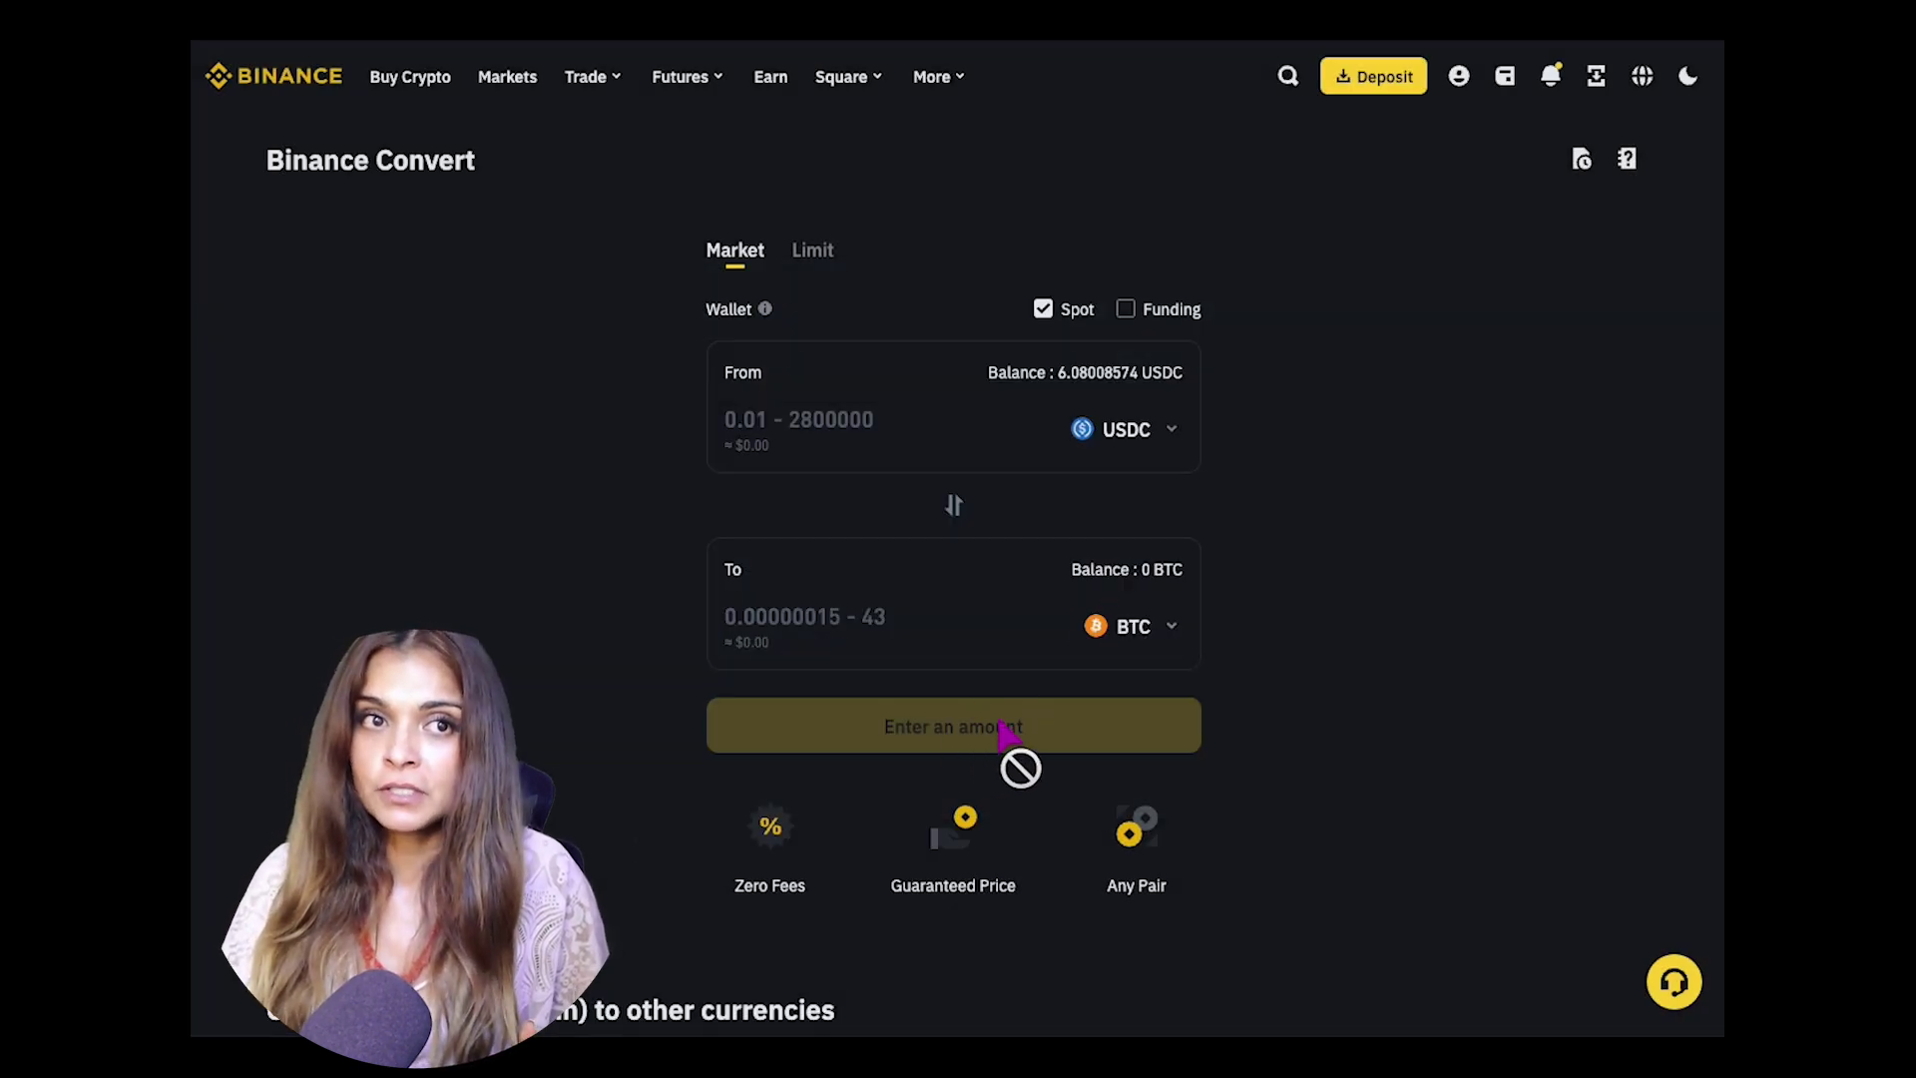
Step: Convert the entire USDC balance in the Spot wallet to BTC at the market rate
click(1083, 379)
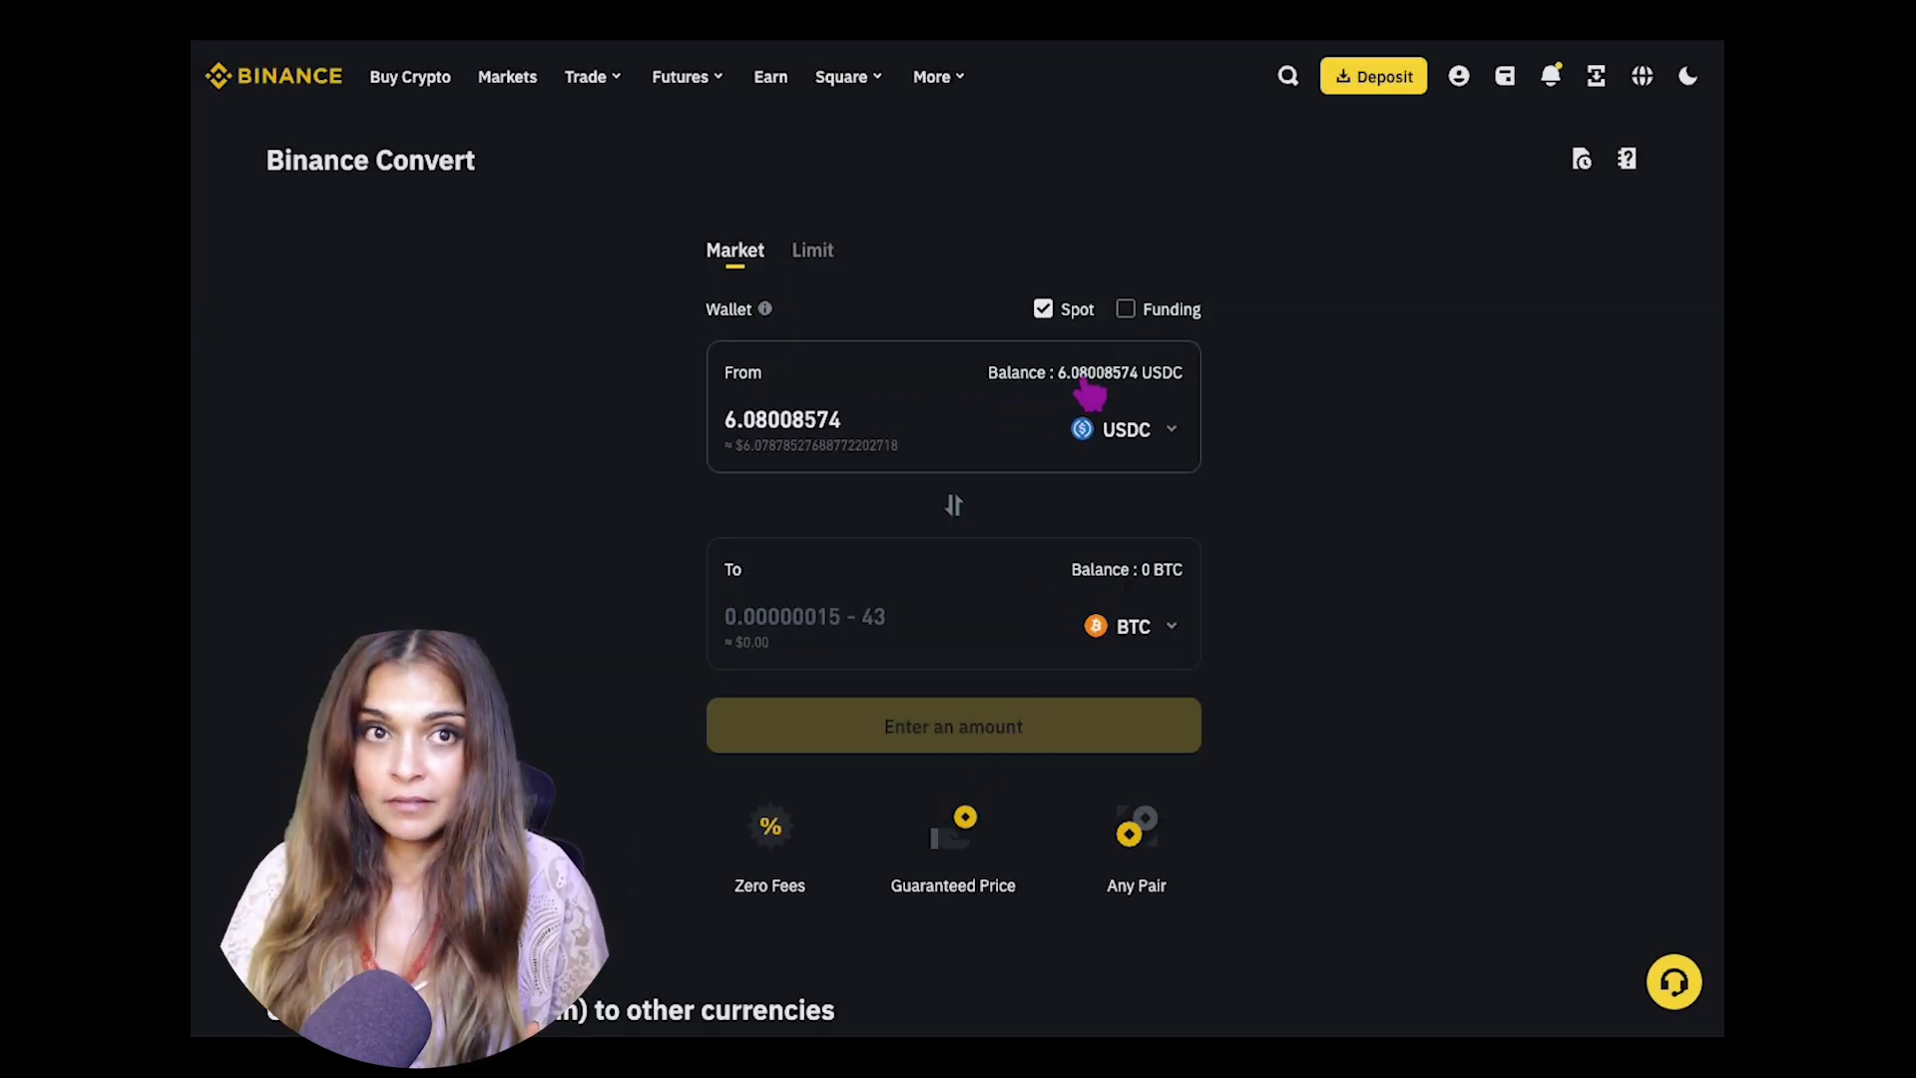
click(989, 803)
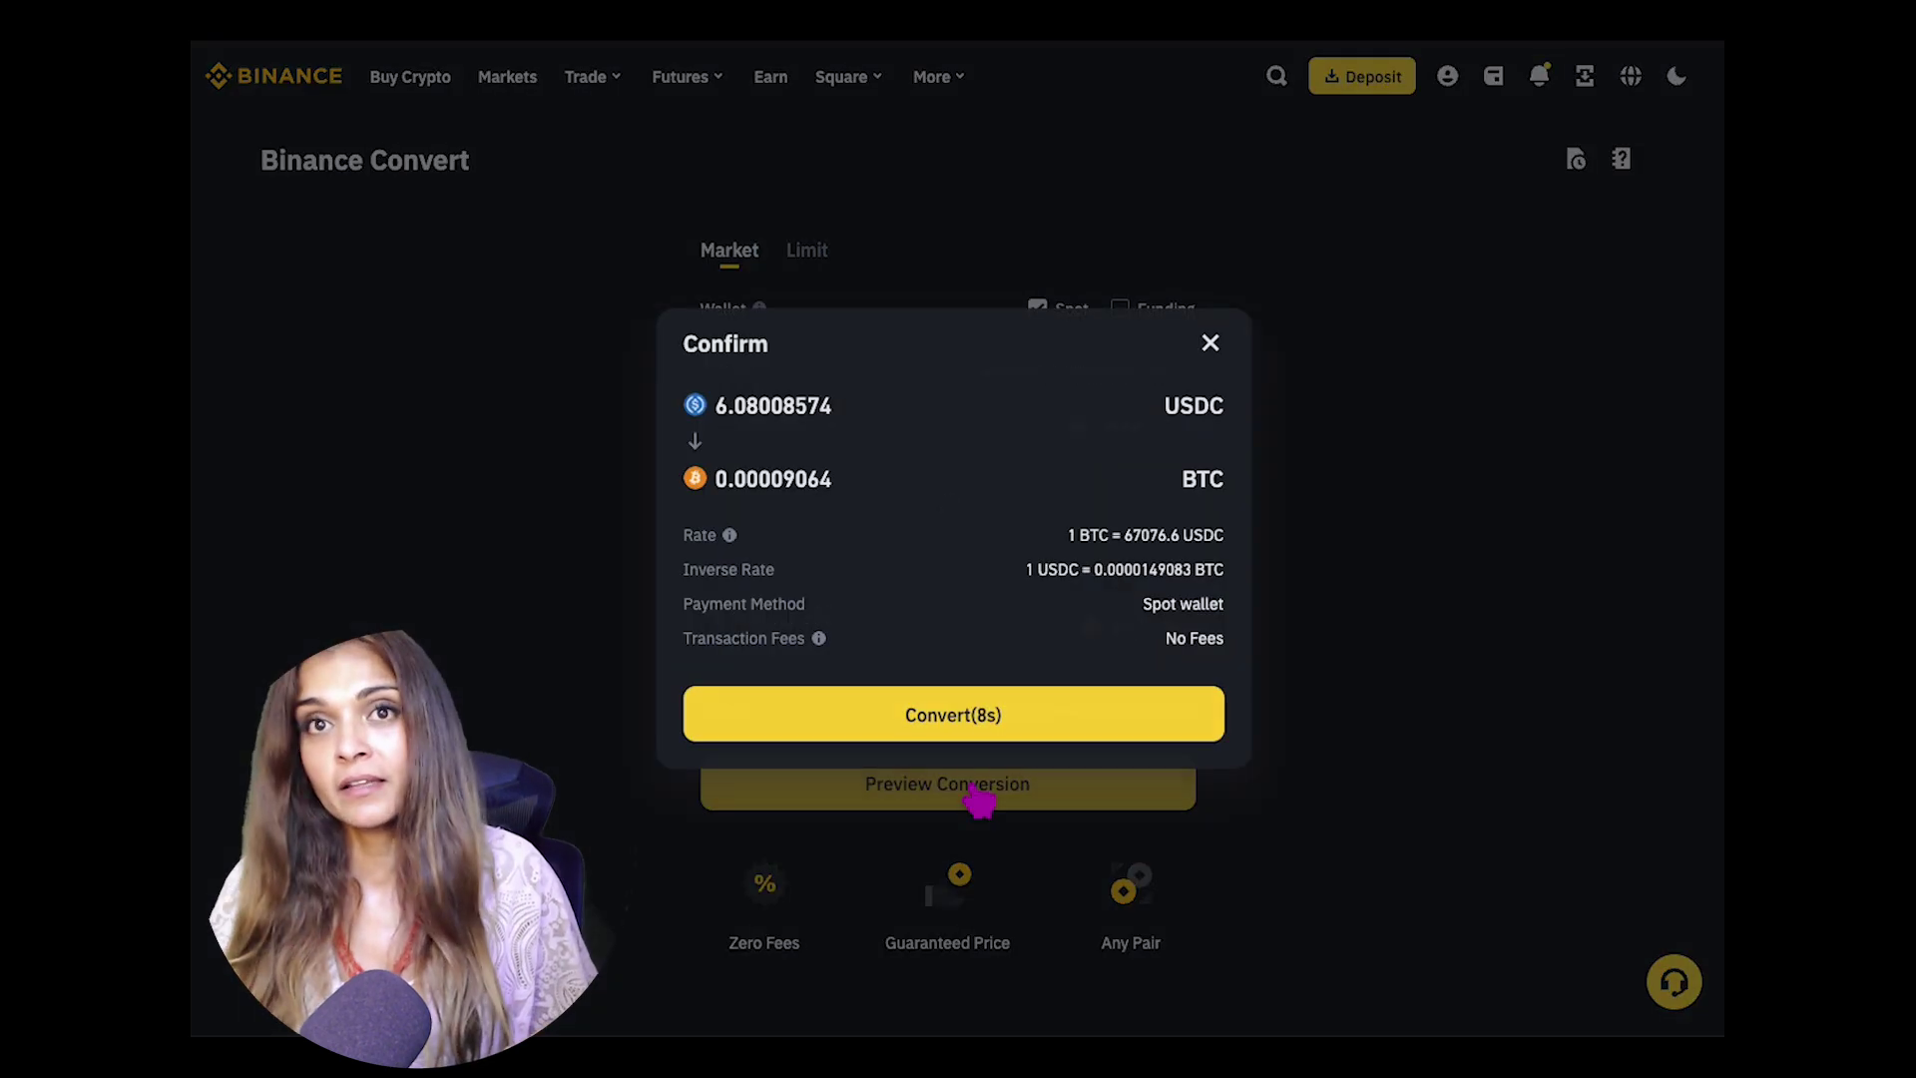
click(998, 727)
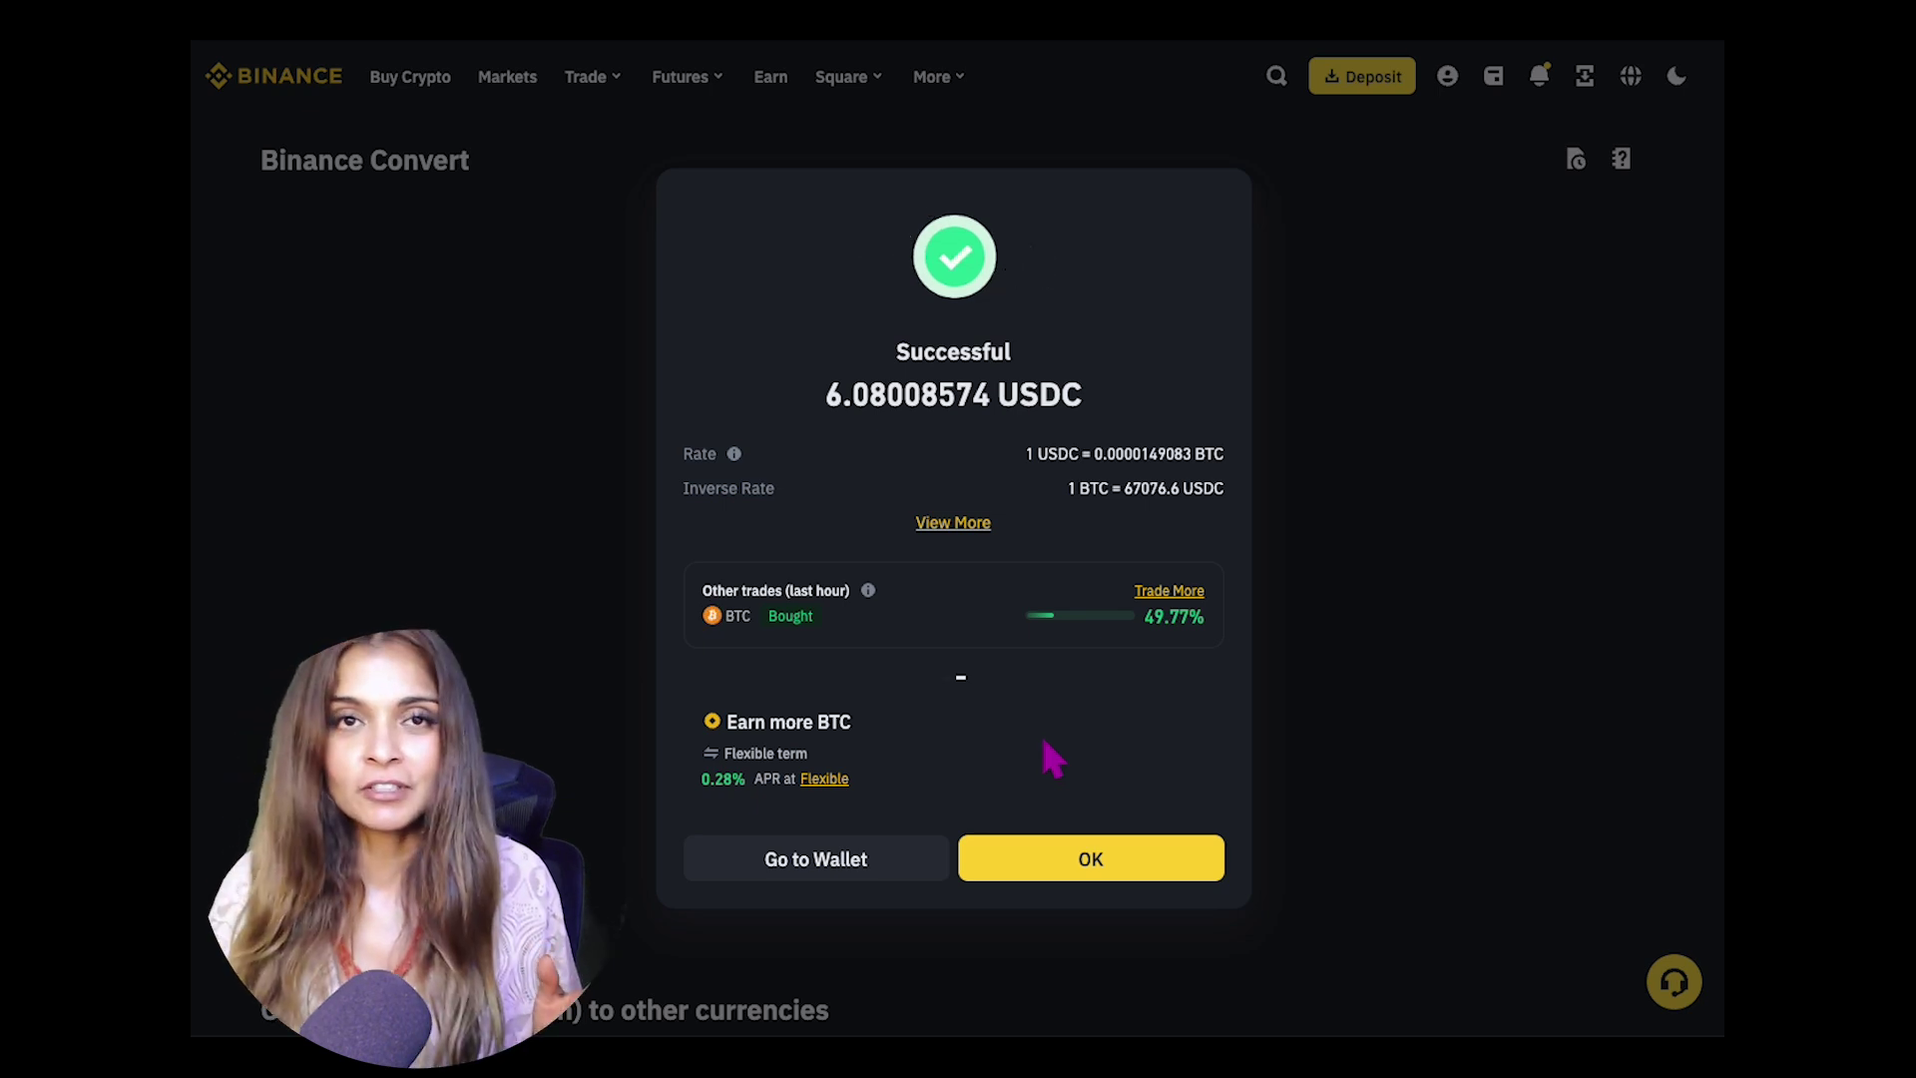
Step: Review and dismiss the conversion result, and return to the Binance home page
drag(834, 404, 1132, 406)
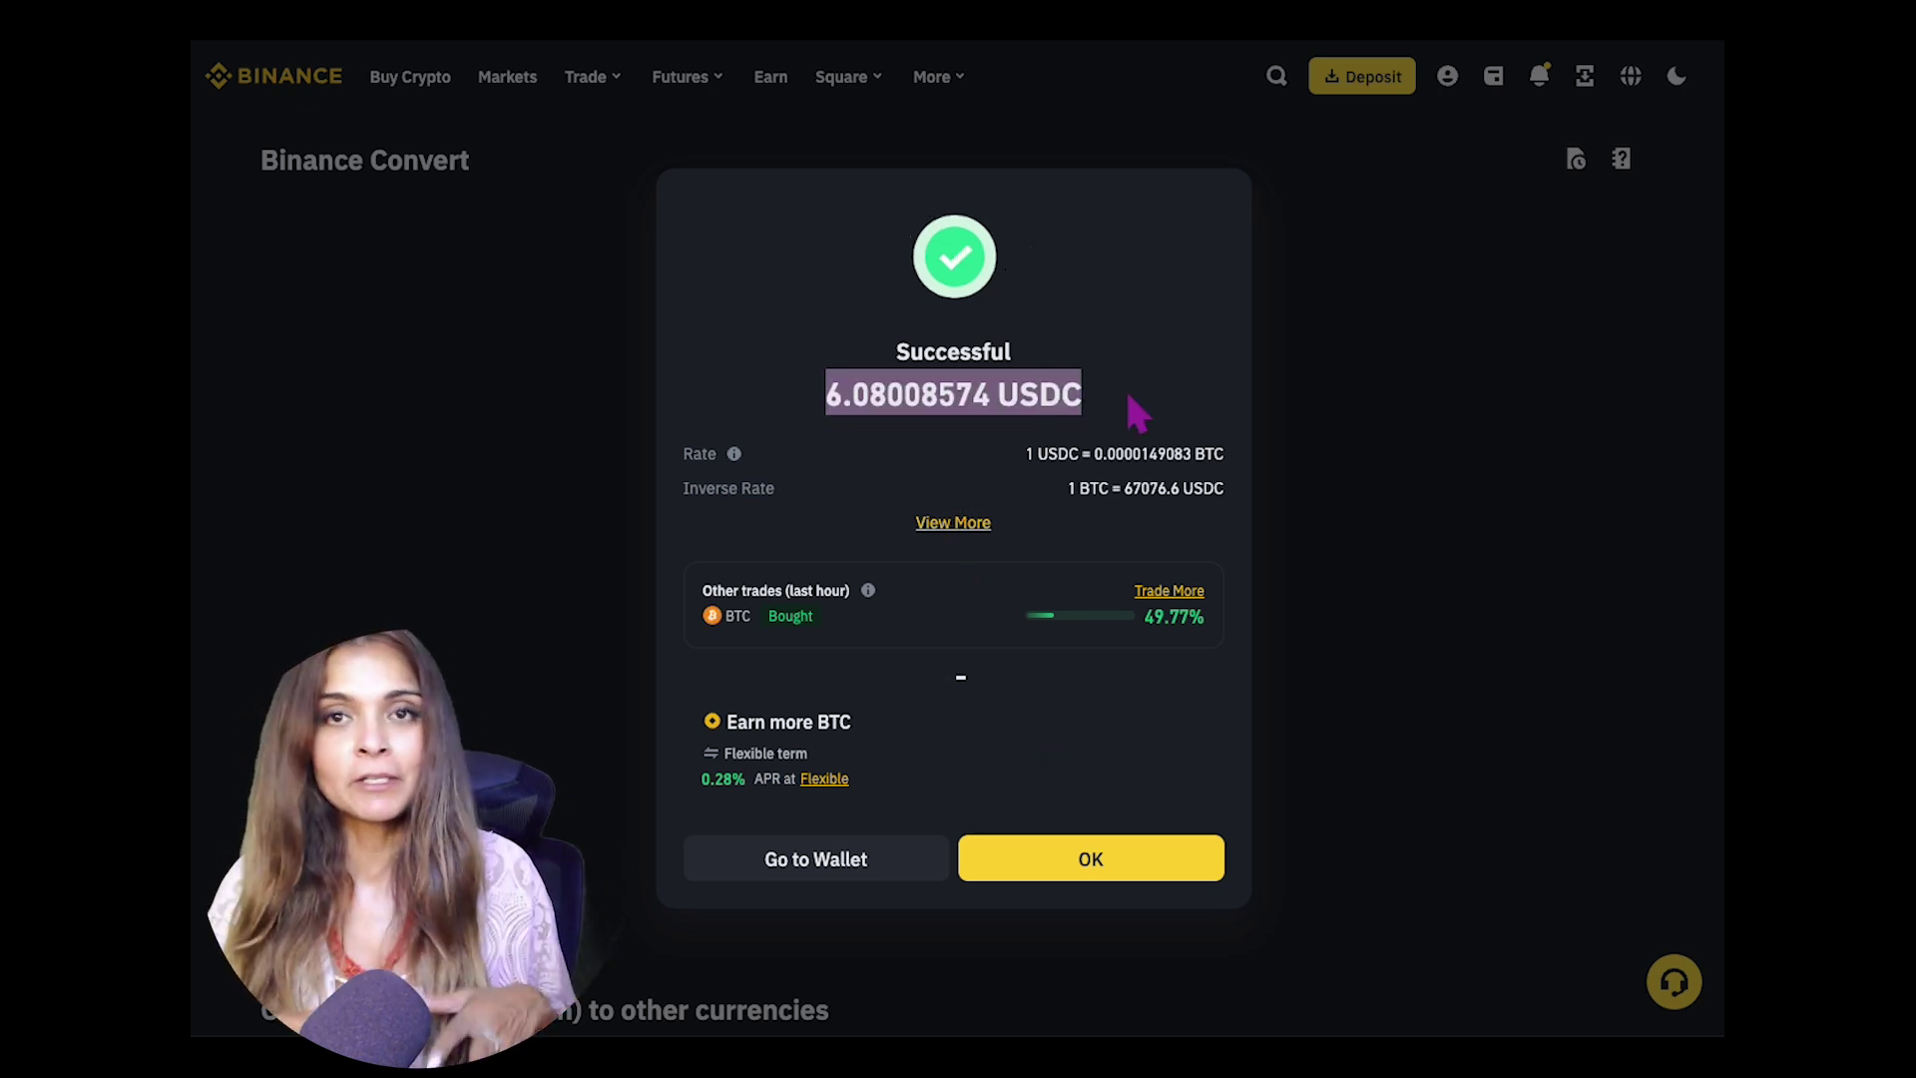
click(1131, 528)
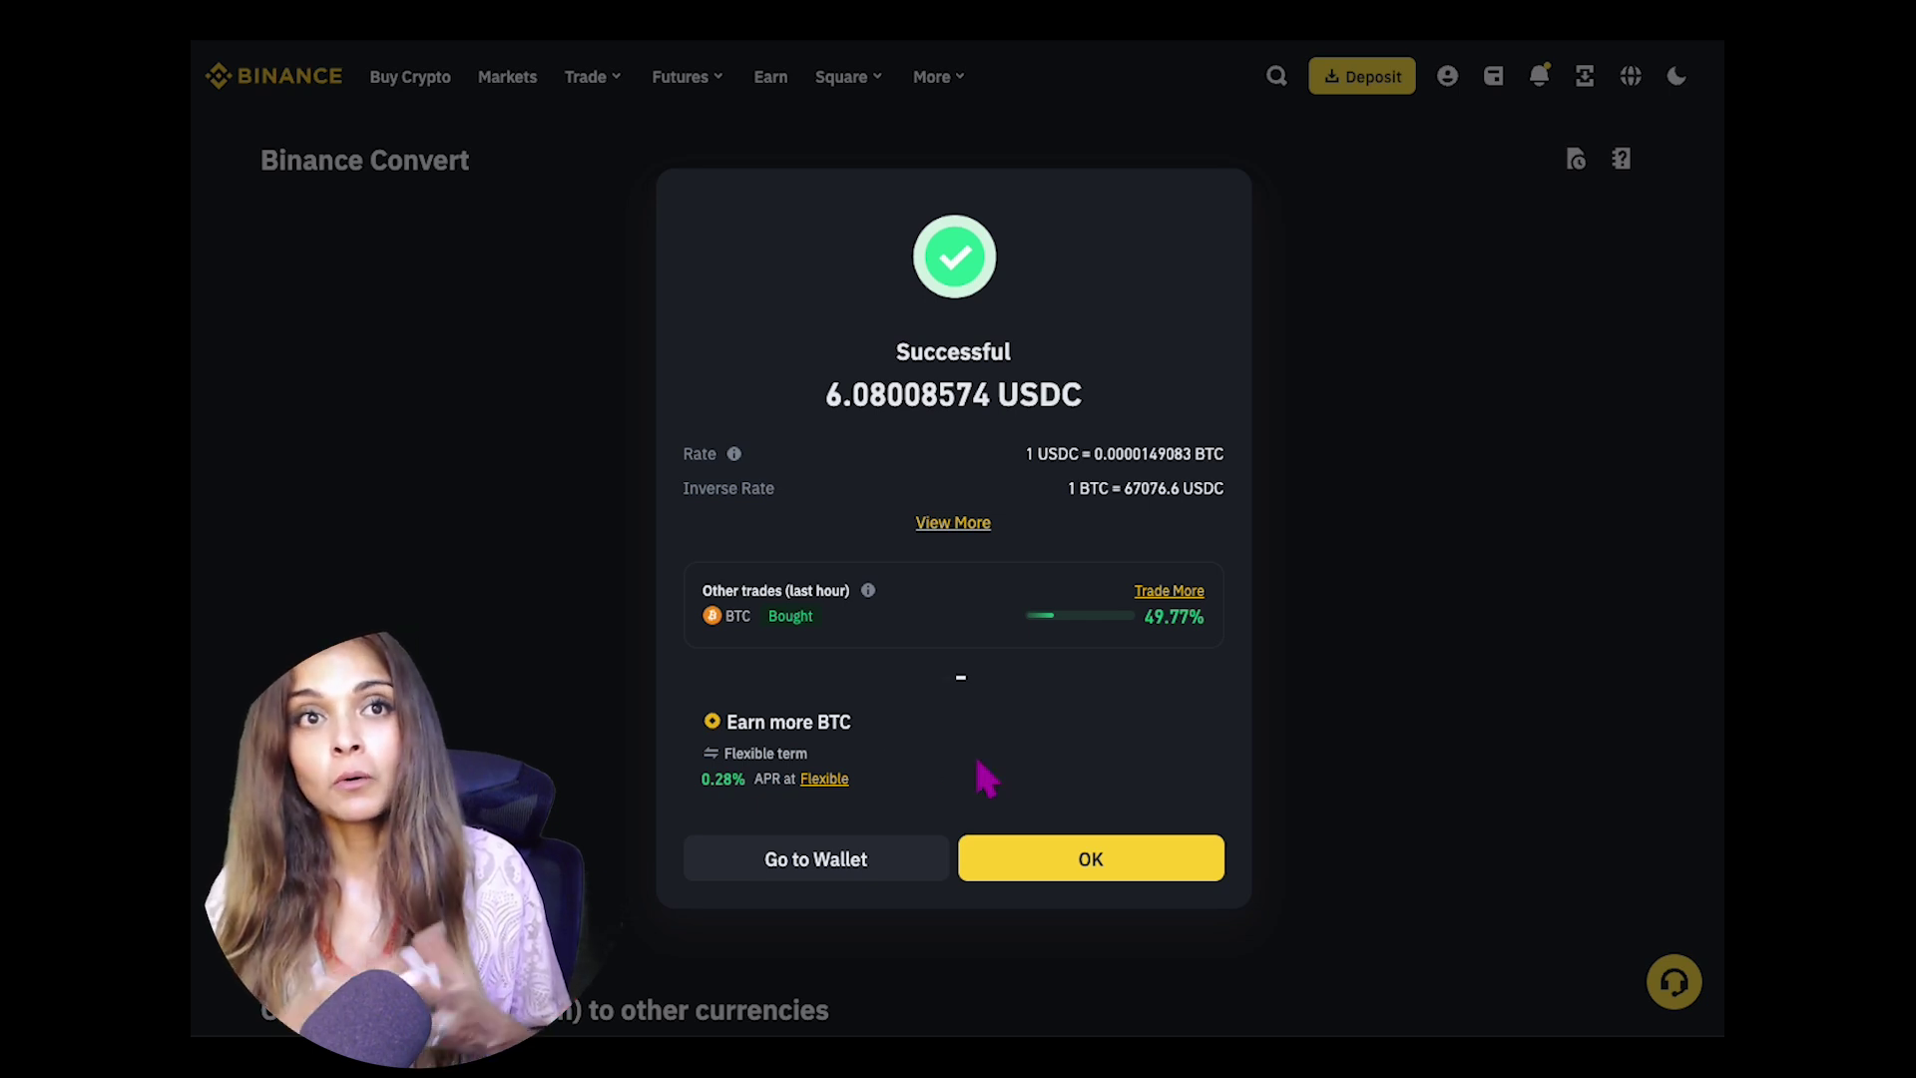
click(1111, 874)
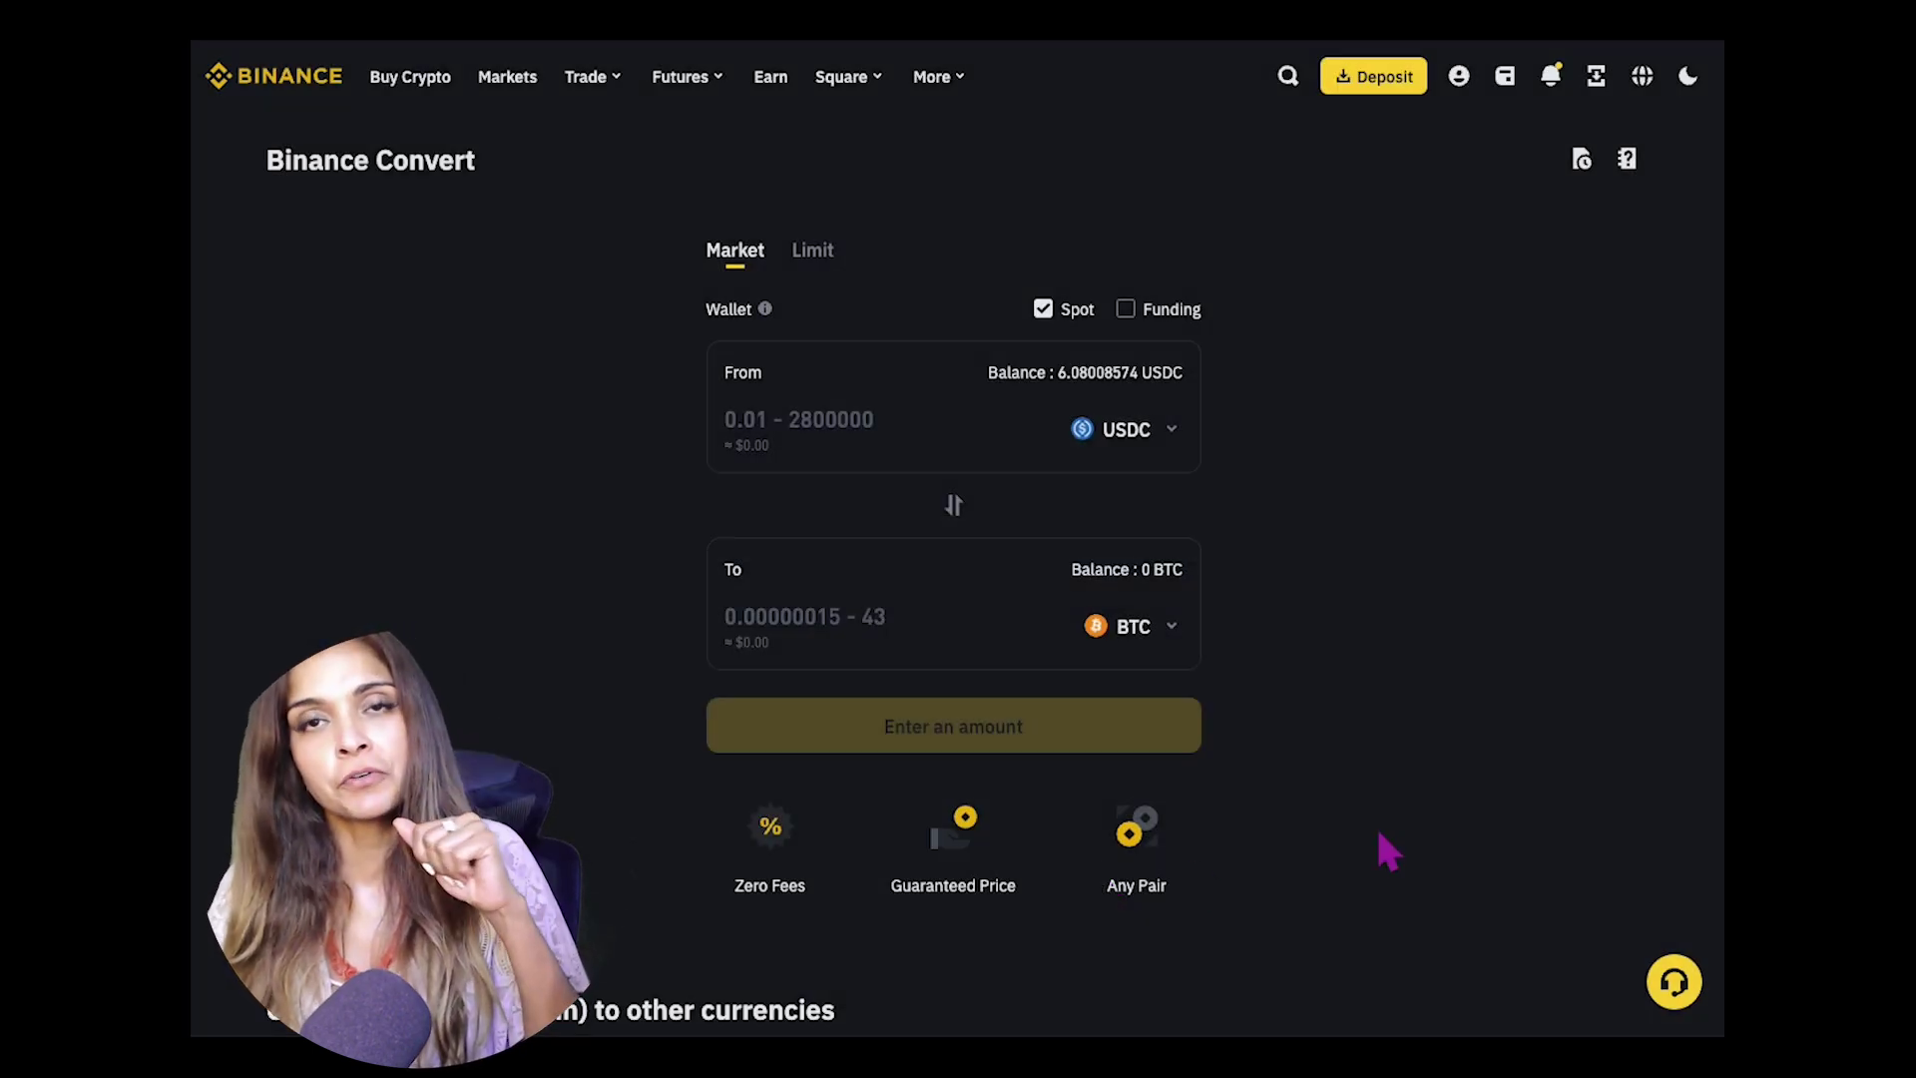
click(285, 88)
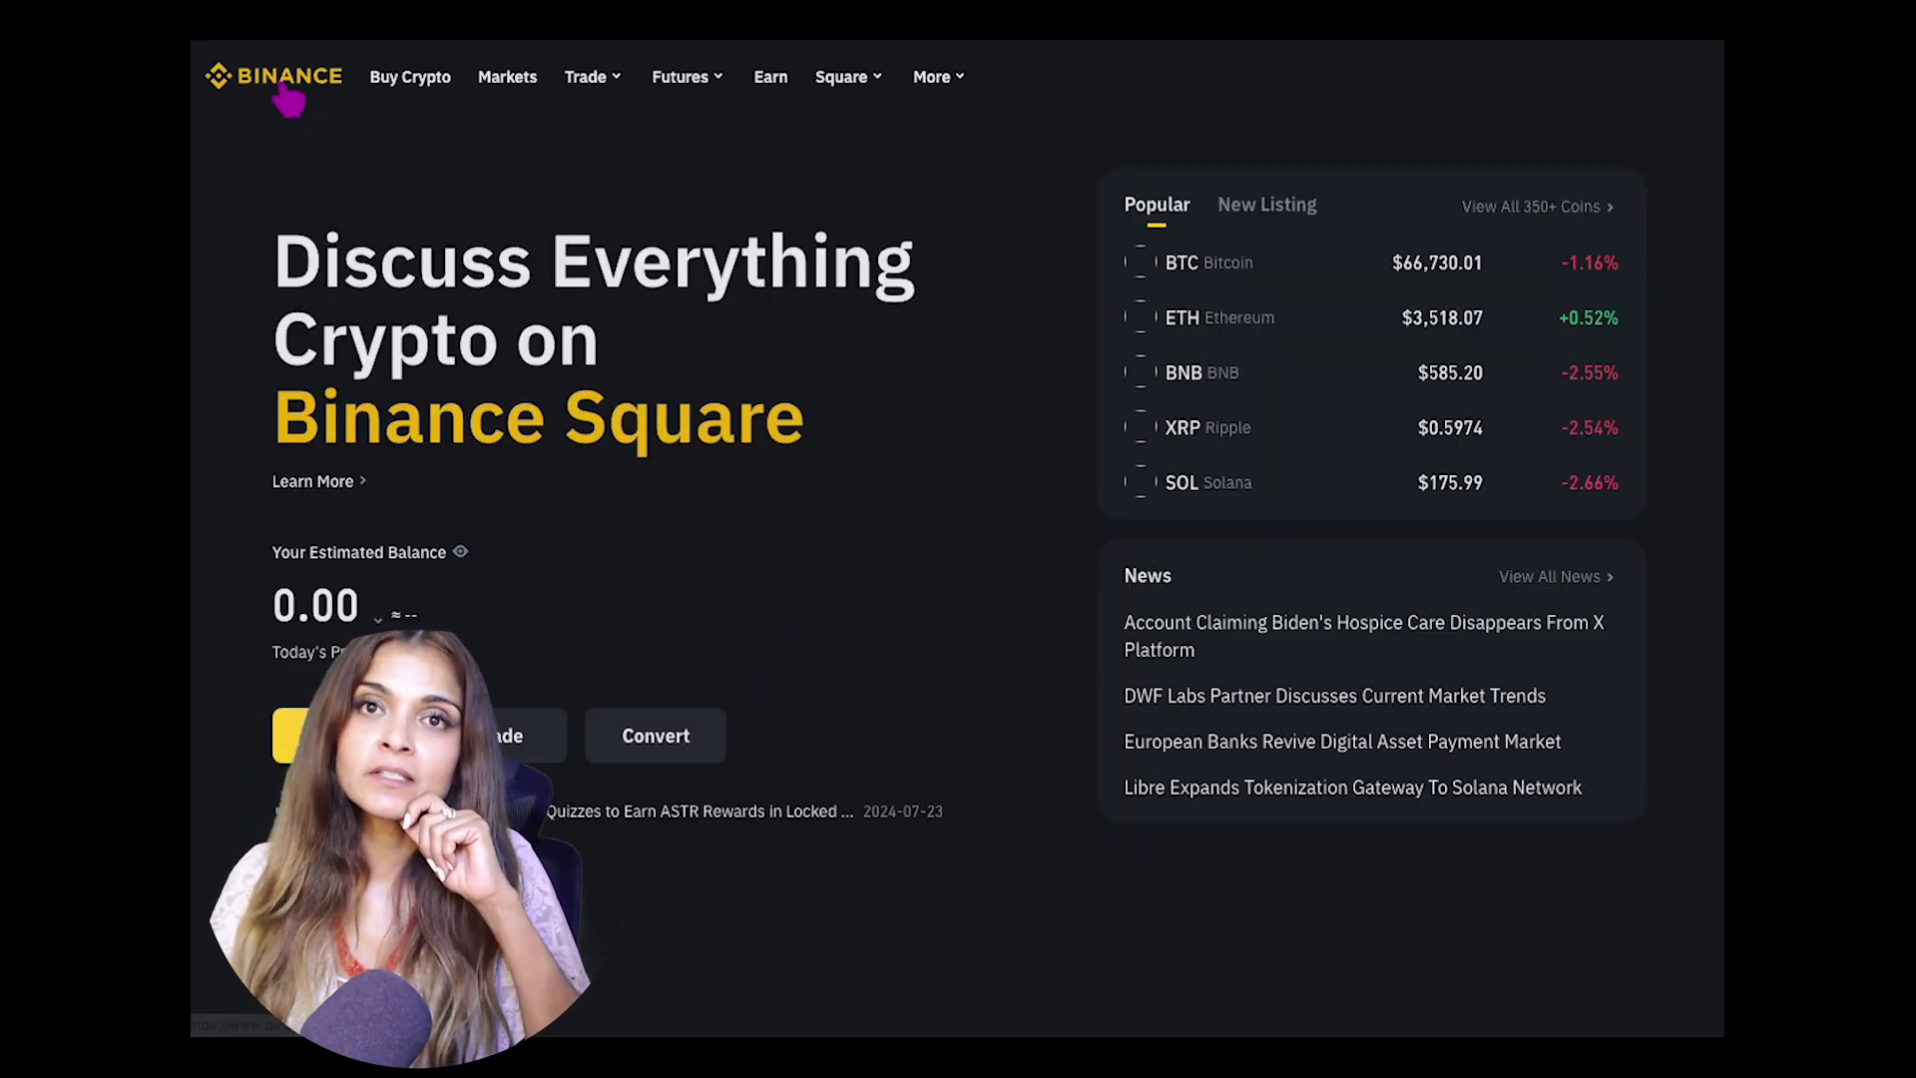